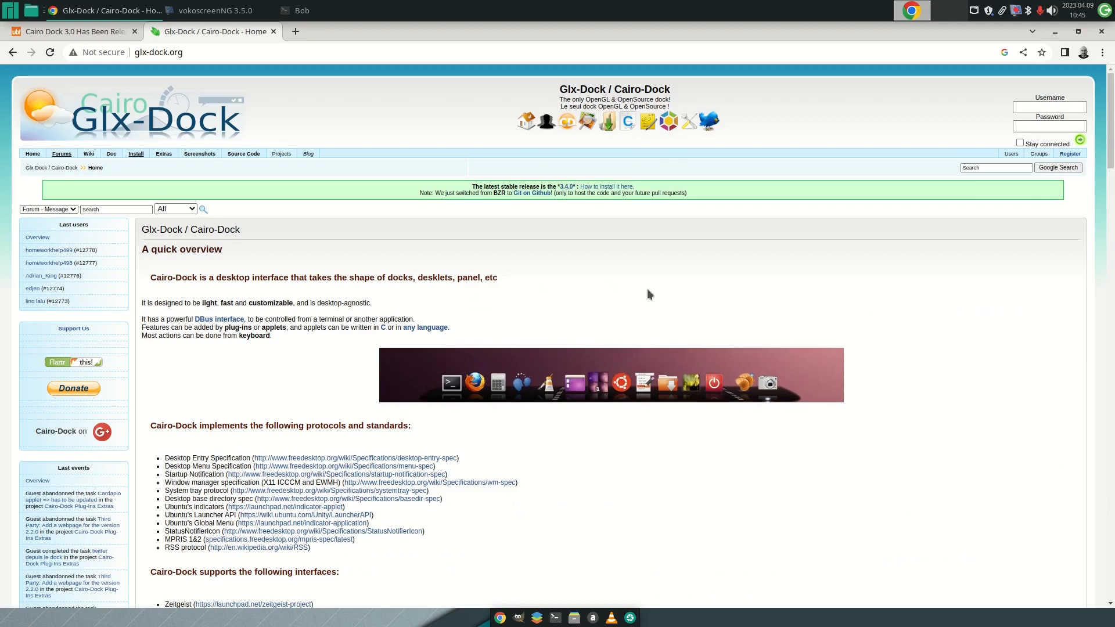
Examine the Cairo-Dock home page, covering its features, supported interfaces, version 3.4 changes, menu styles and installation instructions
scroll(647, 287, down, 3)
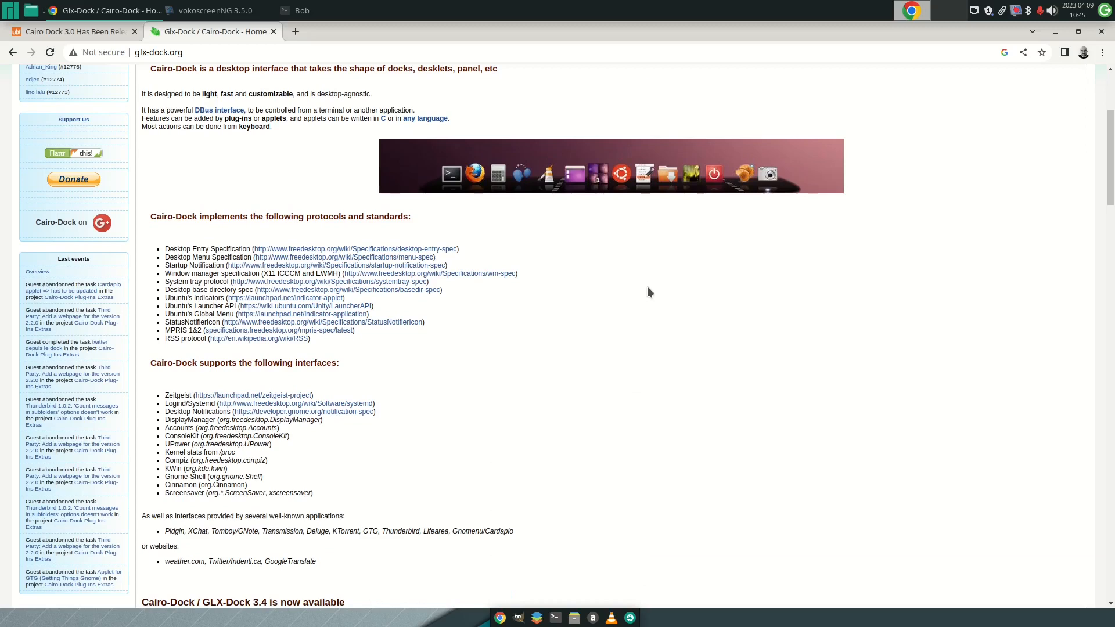
scroll(647, 287, down, 3)
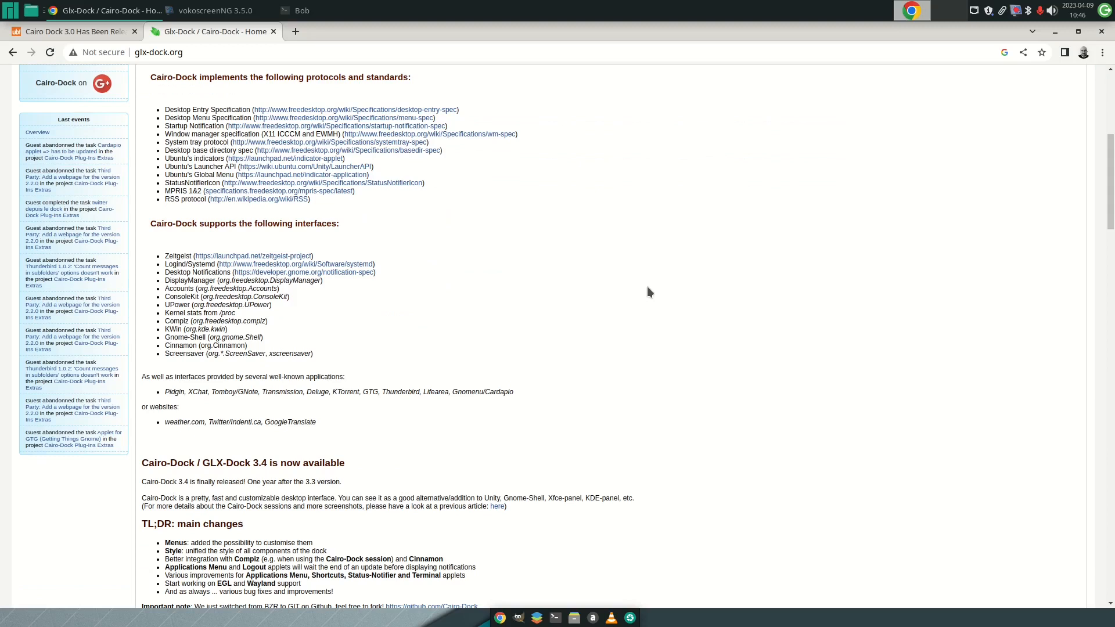
scroll(649, 291, down, 9)
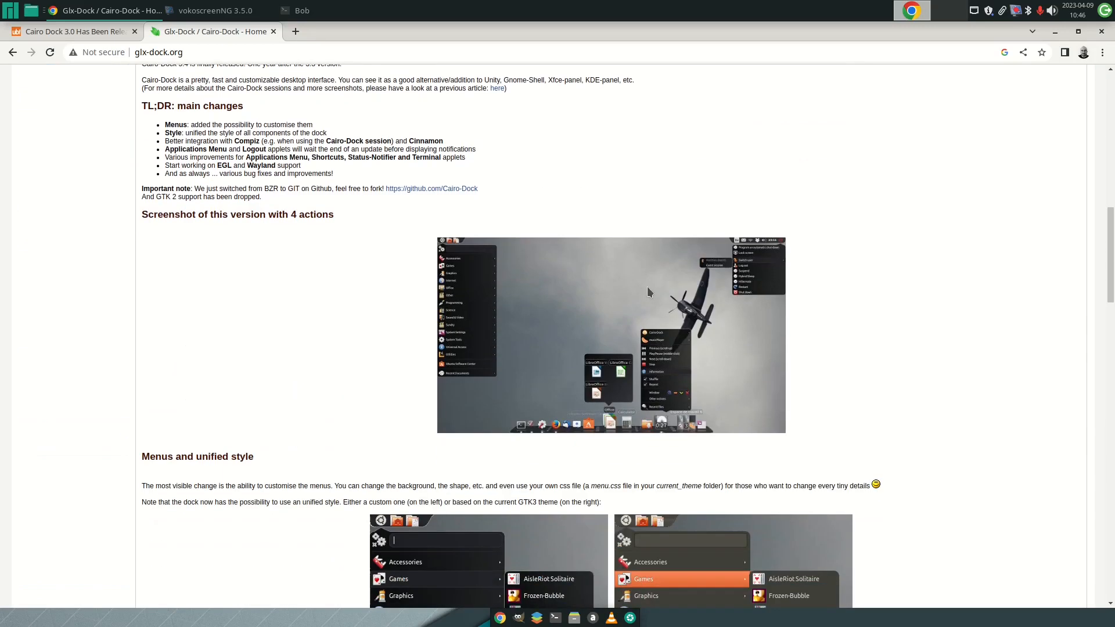
scroll(647, 286, down, 3)
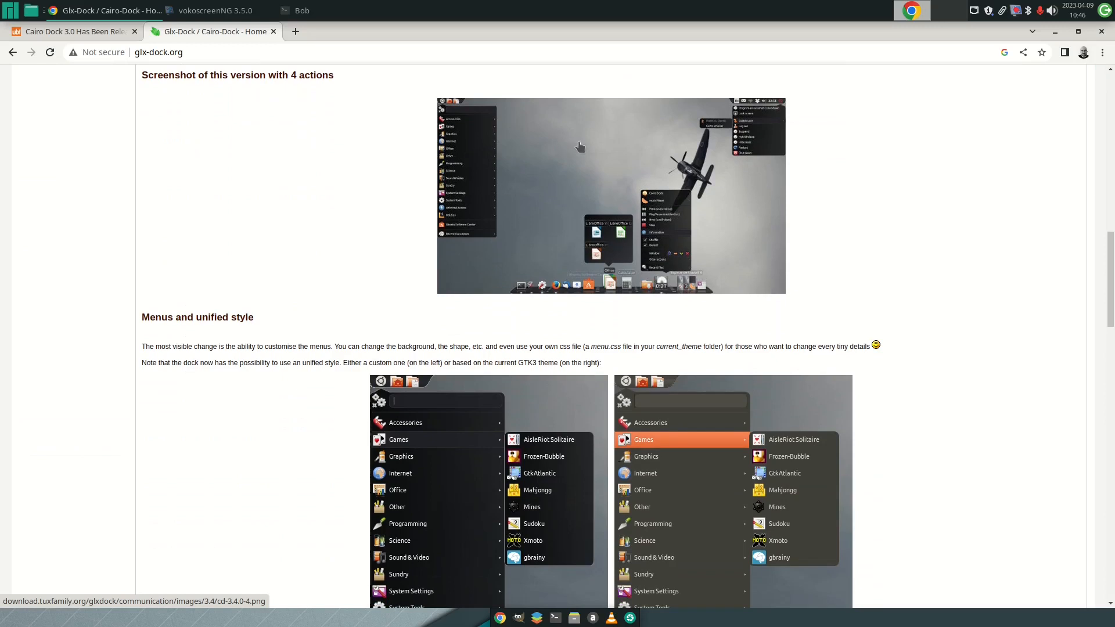
scroll(254, 185, down, 10)
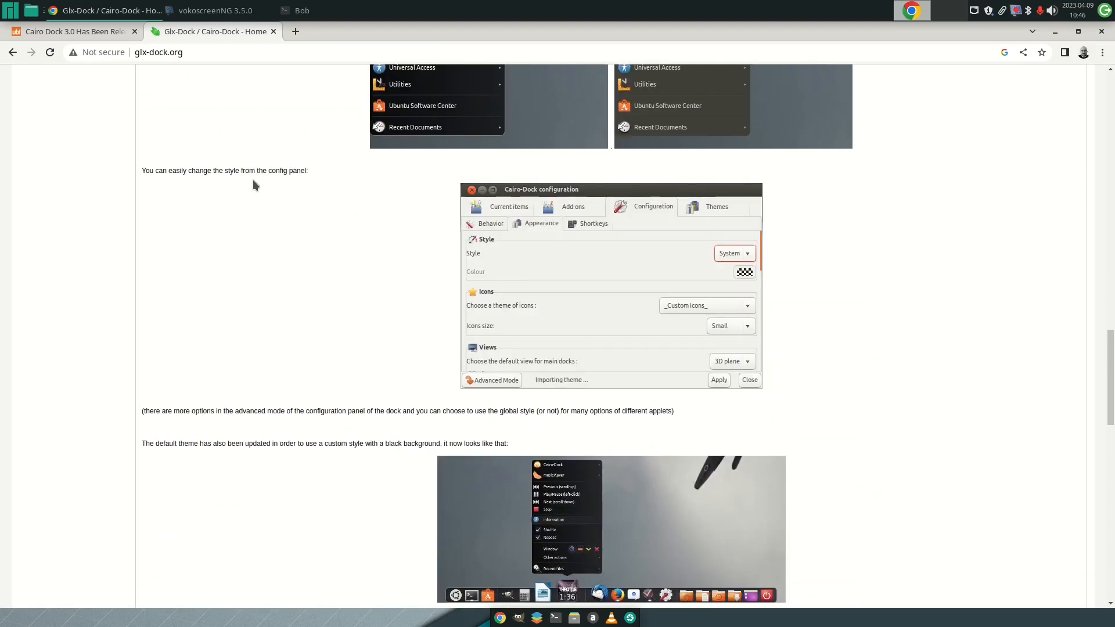
scroll(254, 185, down, 8)
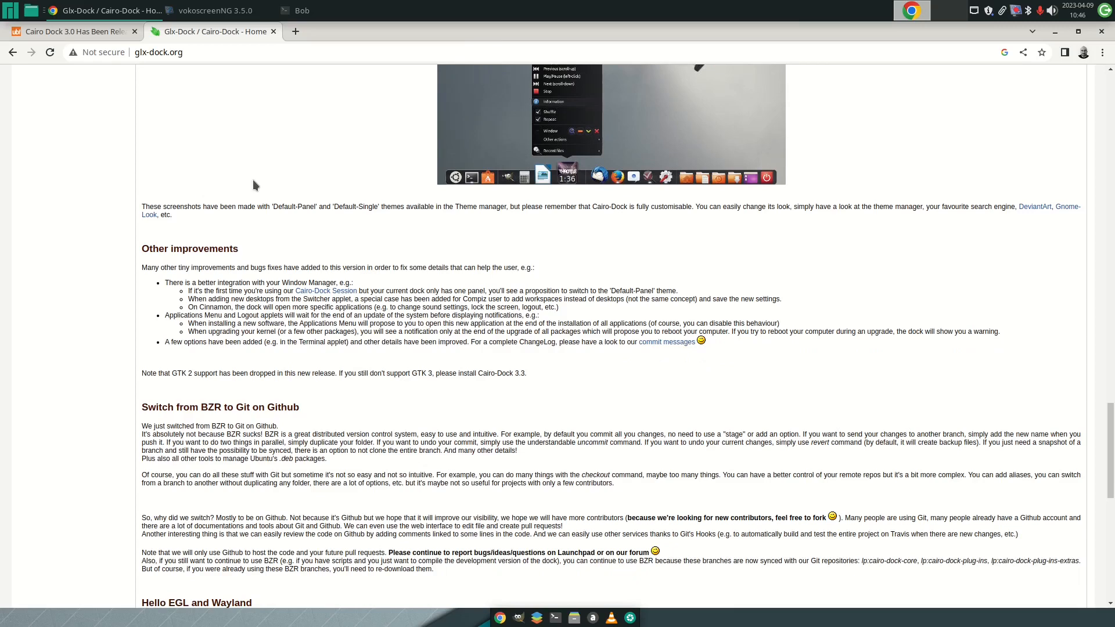
scroll(254, 181, up, 13)
scroll(253, 181, down, 13)
scroll(253, 180, up, 12)
scroll(254, 186, up, 4)
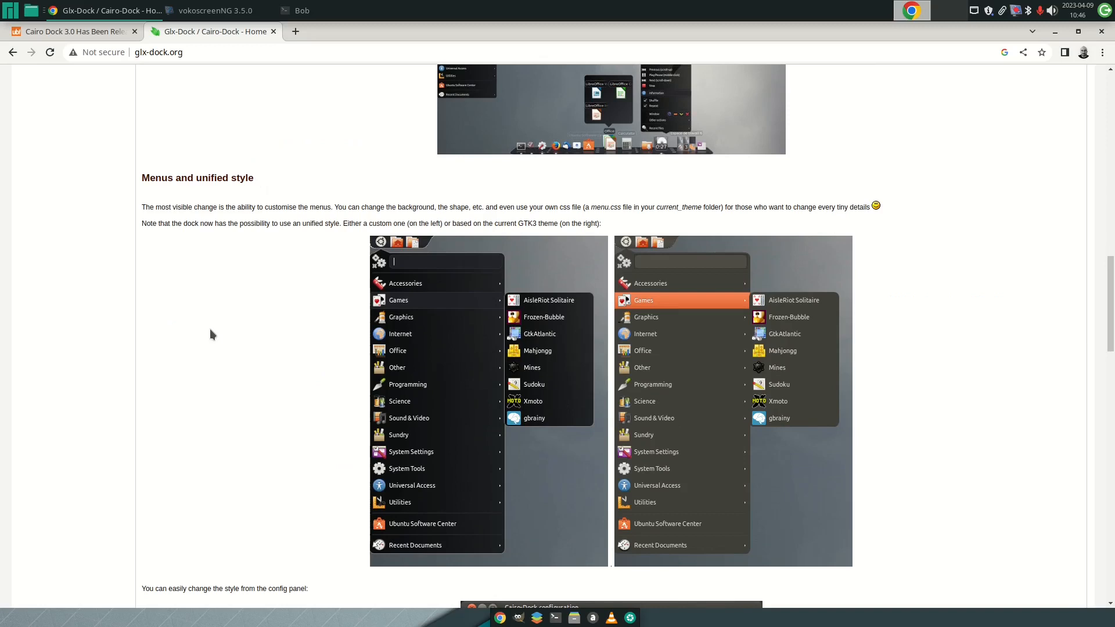
scroll(210, 329, down, 20)
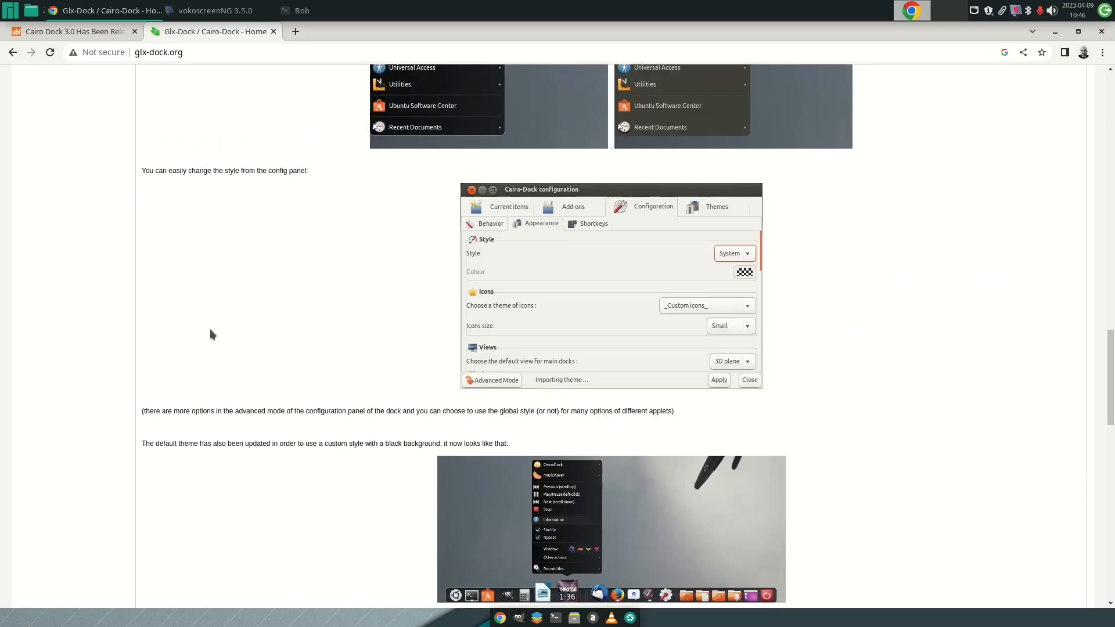
scroll(211, 329, up, 3)
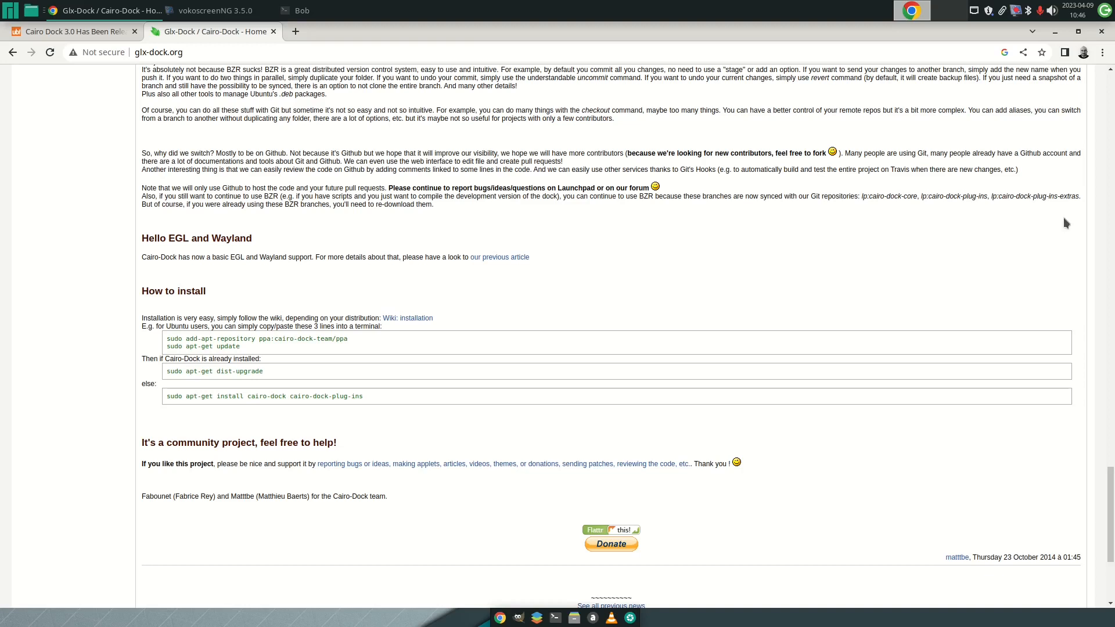
Close the web browser and open Add/Remove Software
click(1102, 32)
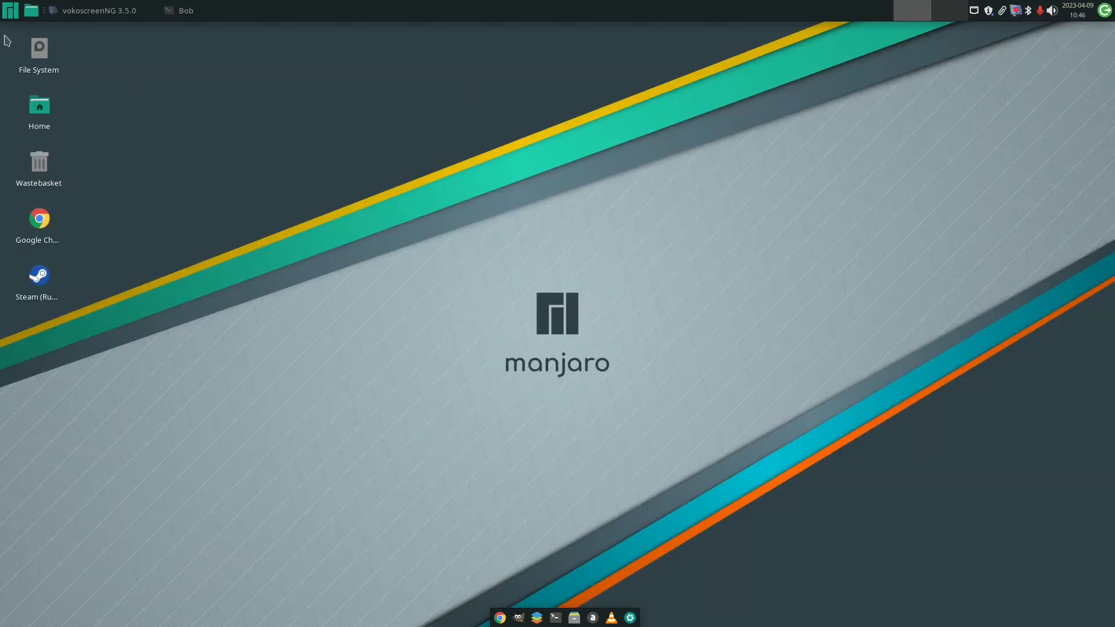
click(9, 10)
text(so)
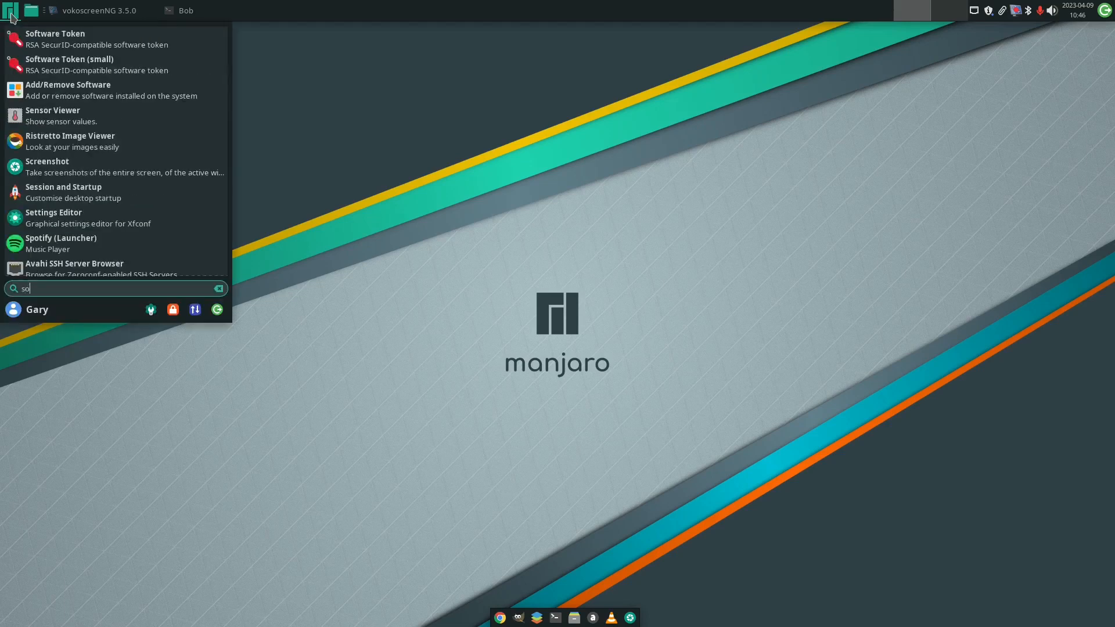
click(368, 255)
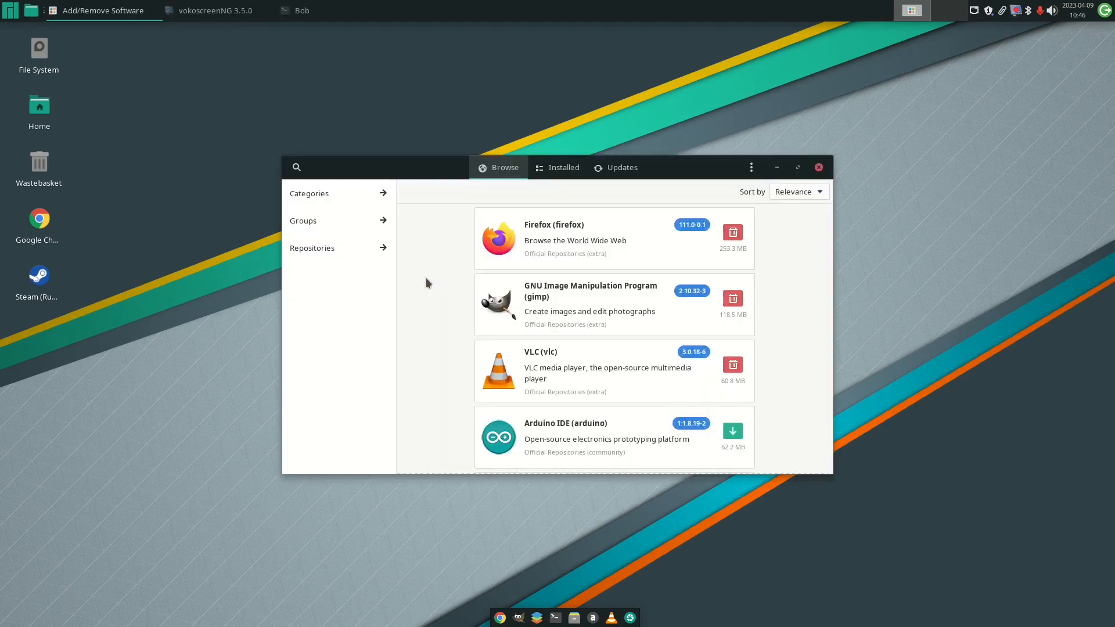
Search the packages for cairo-dock and mark the Cairo-Dock package for installation
click(293, 167)
text(ca)
text(iro)
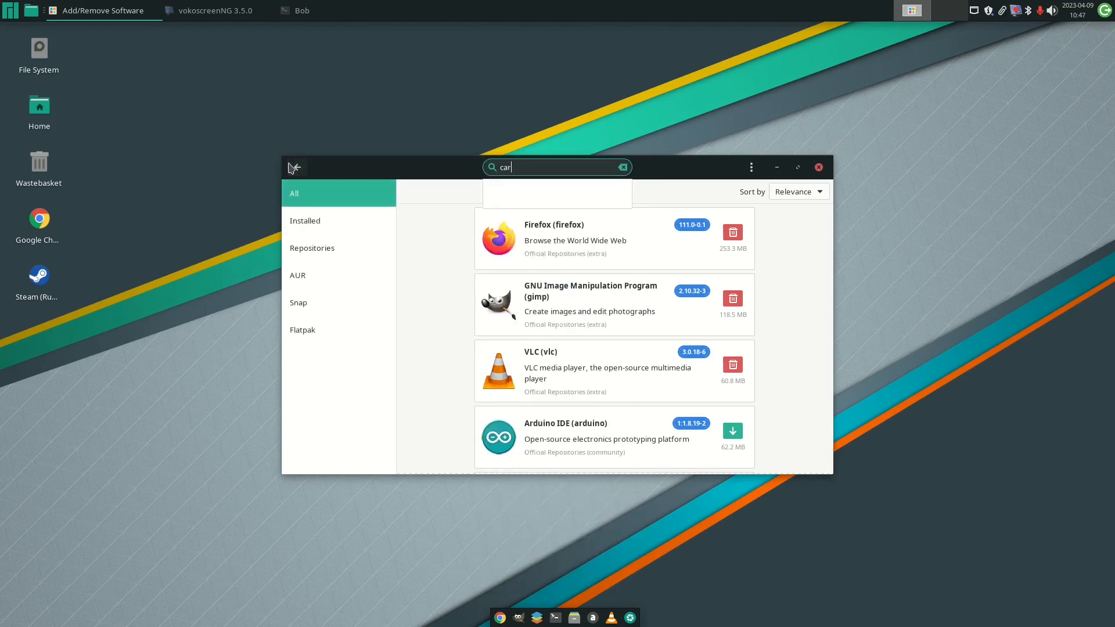
click(503, 259)
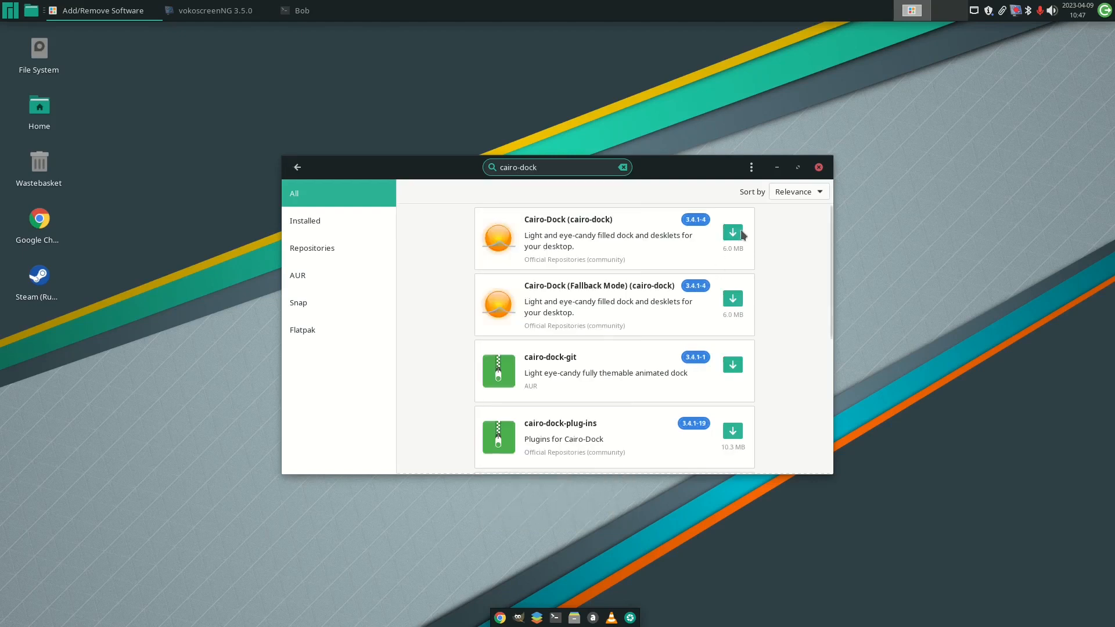
click(732, 236)
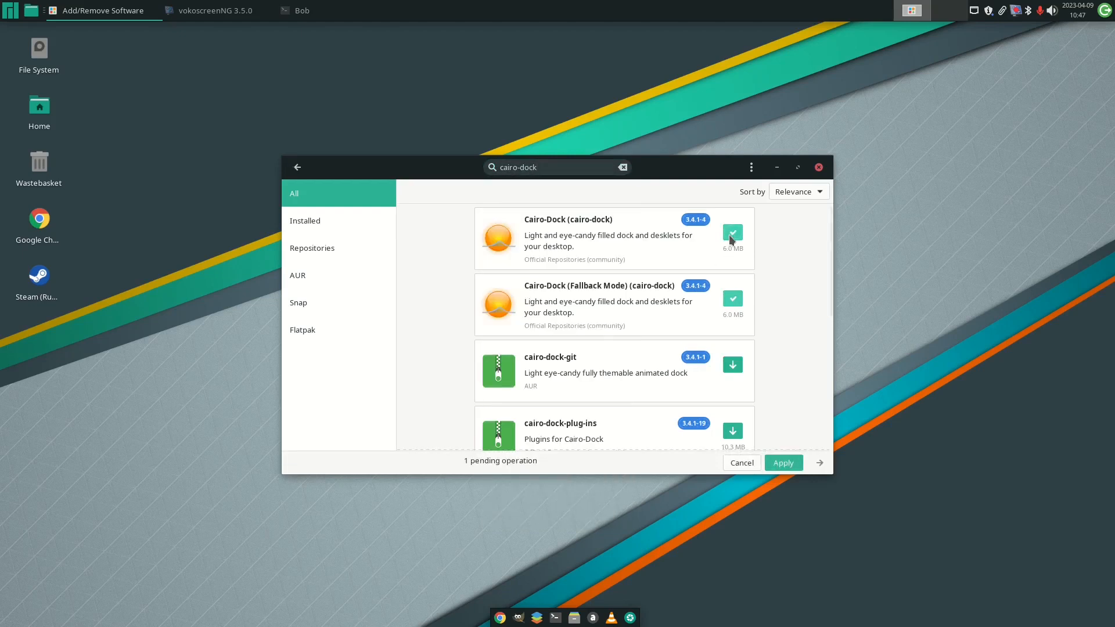
Apply the pending installation, authenticating with the account password and accepting the optional-dependency selection and transaction summary
click(785, 465)
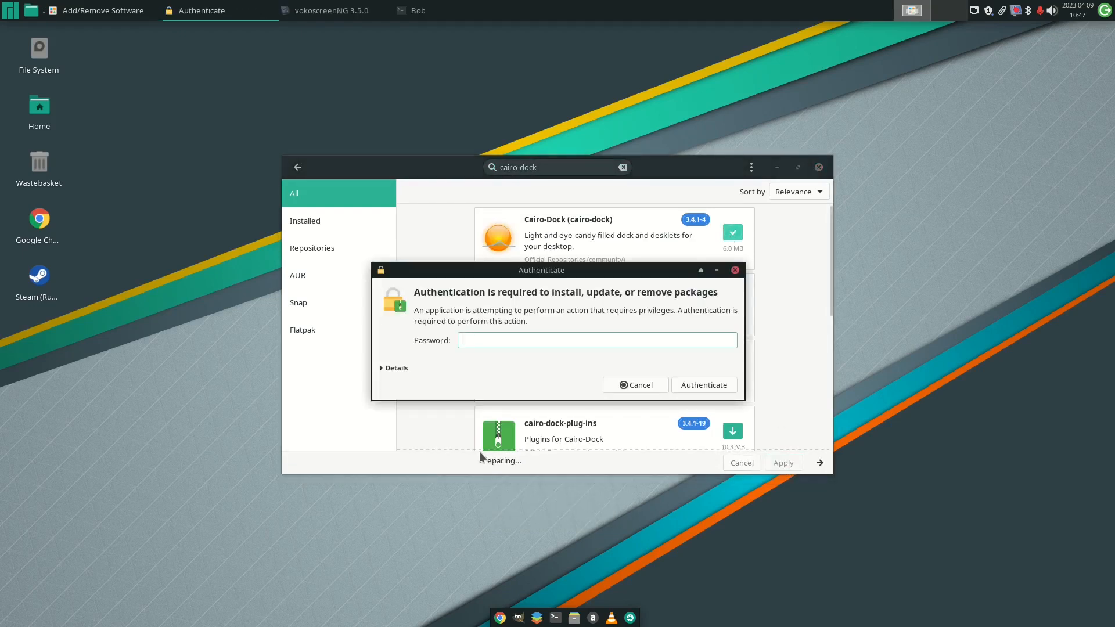
text(••••••••••)
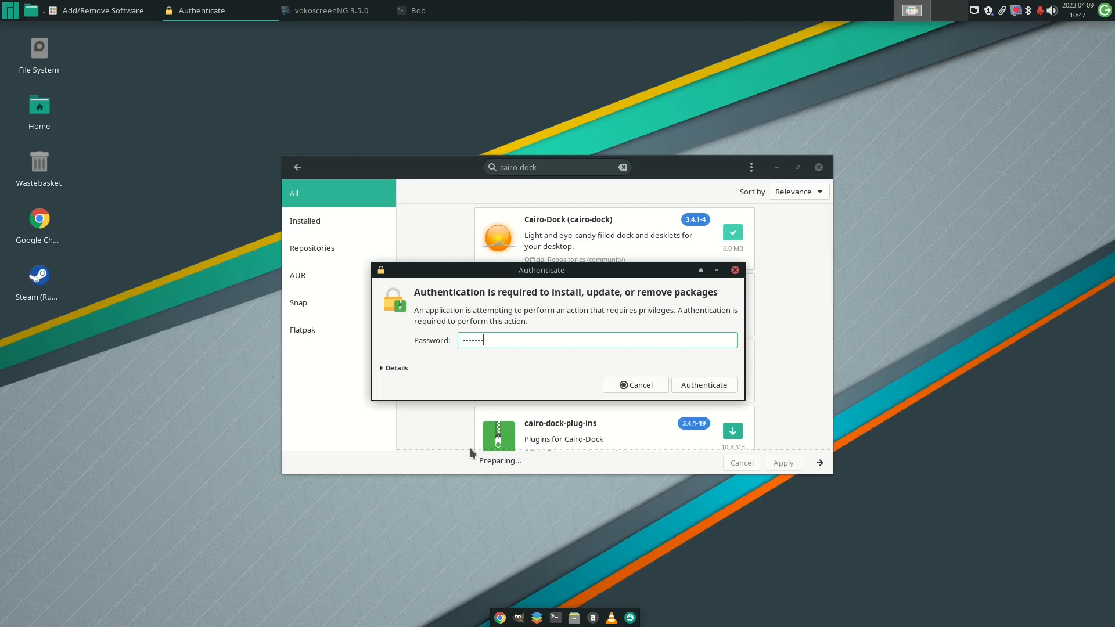
key(Return)
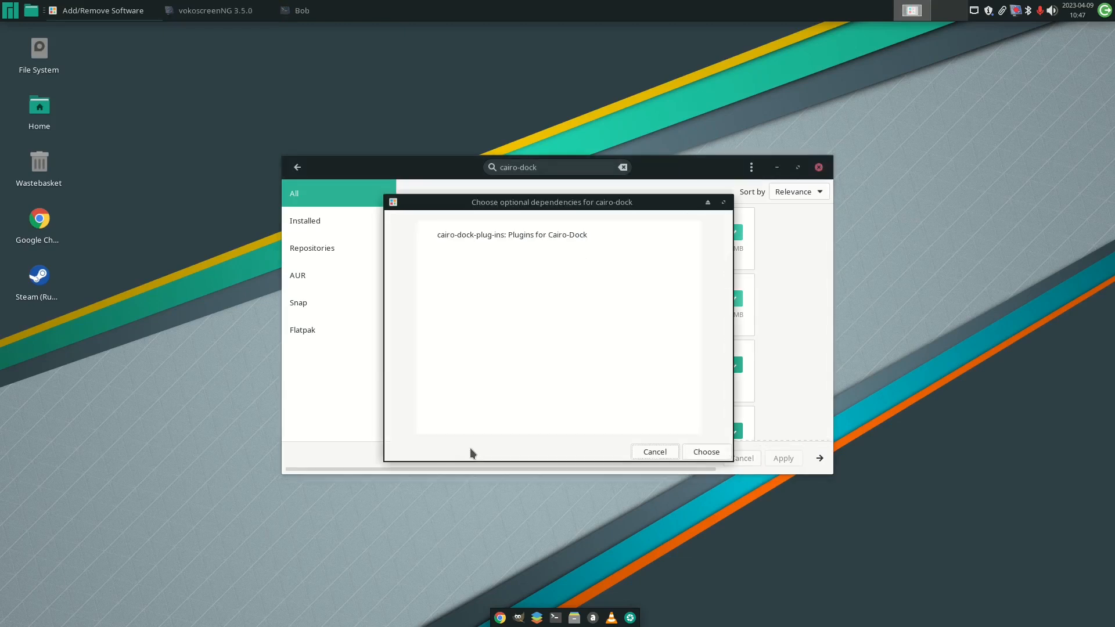
click(699, 455)
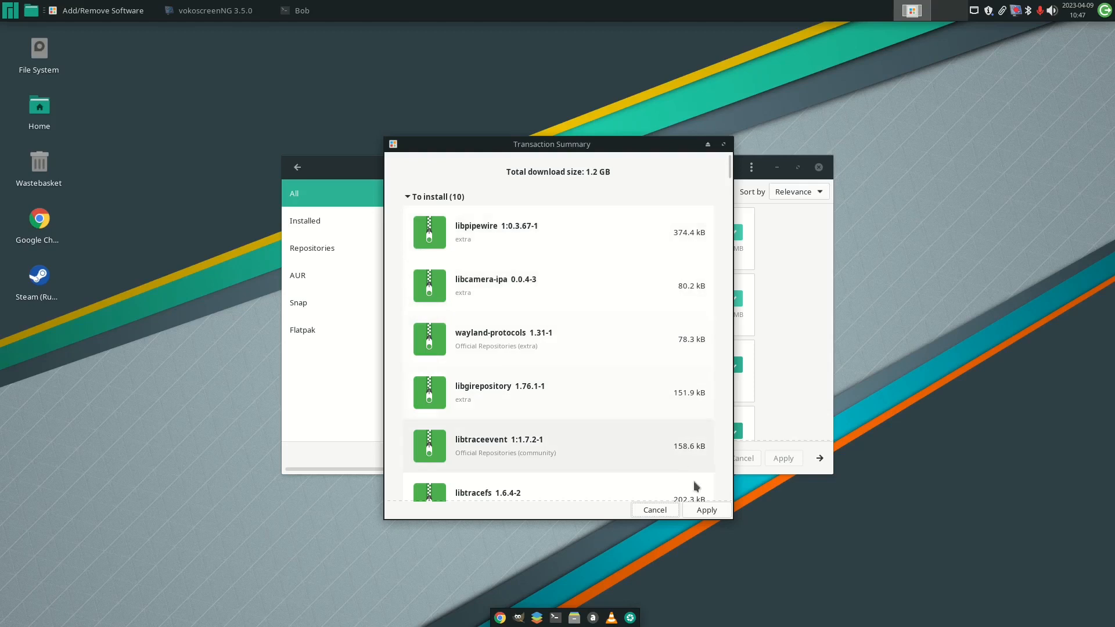
click(707, 510)
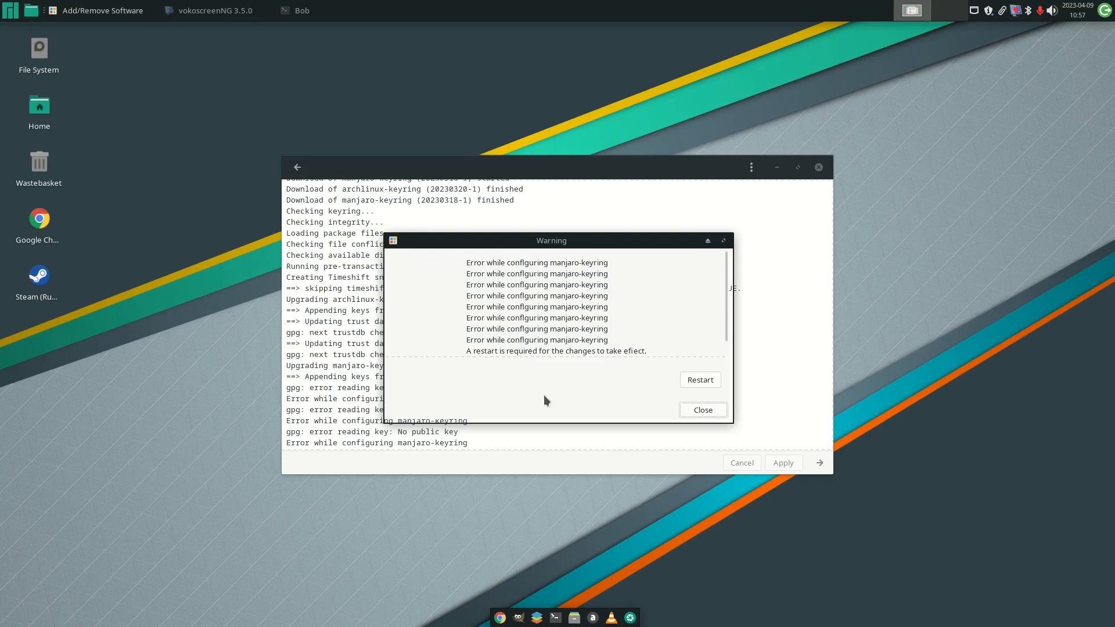
Restart the computer to finish the package changes and launch the regular Cairo-Dock application
mouse_move(726, 313)
mouse_down()
mouse_move(726, 346)
mouse_move(726, 315)
mouse_up()
click(701, 381)
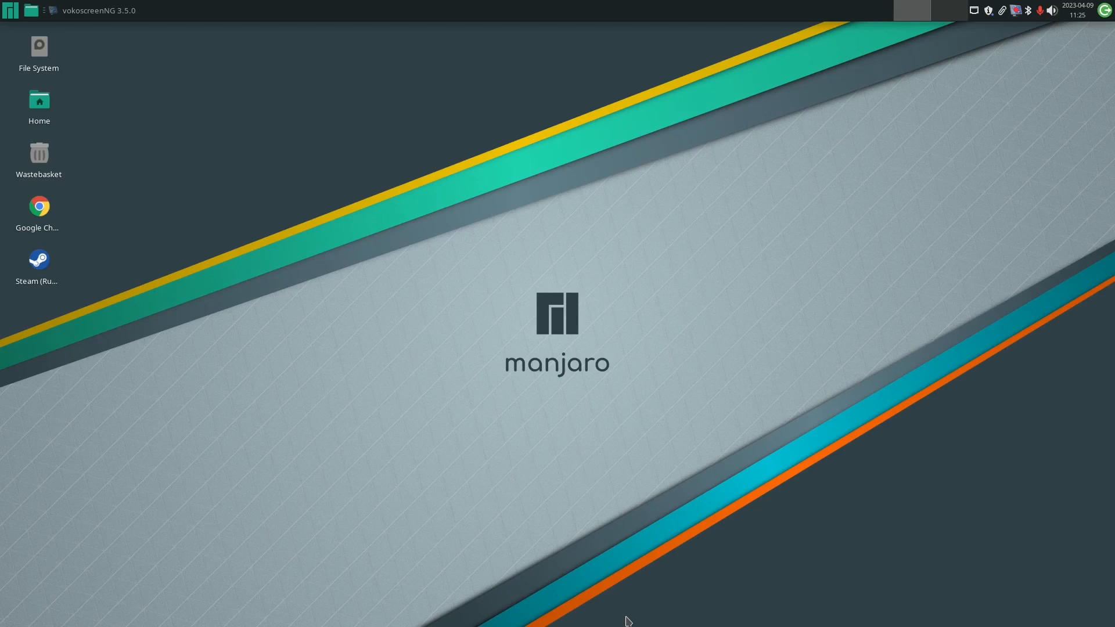
click(10, 11)
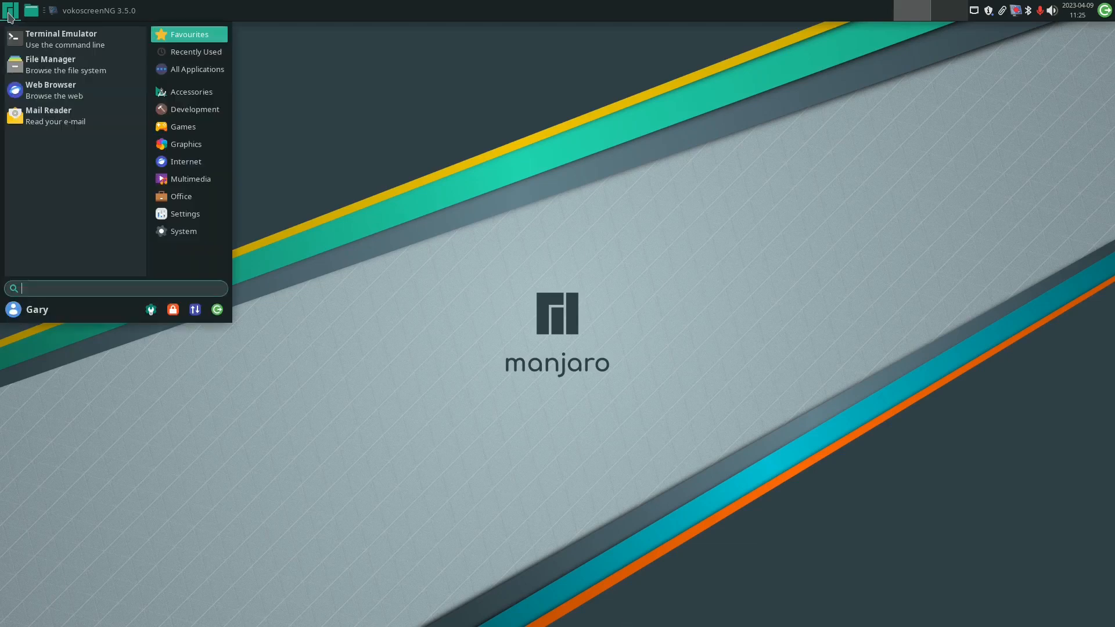
text(cairo)
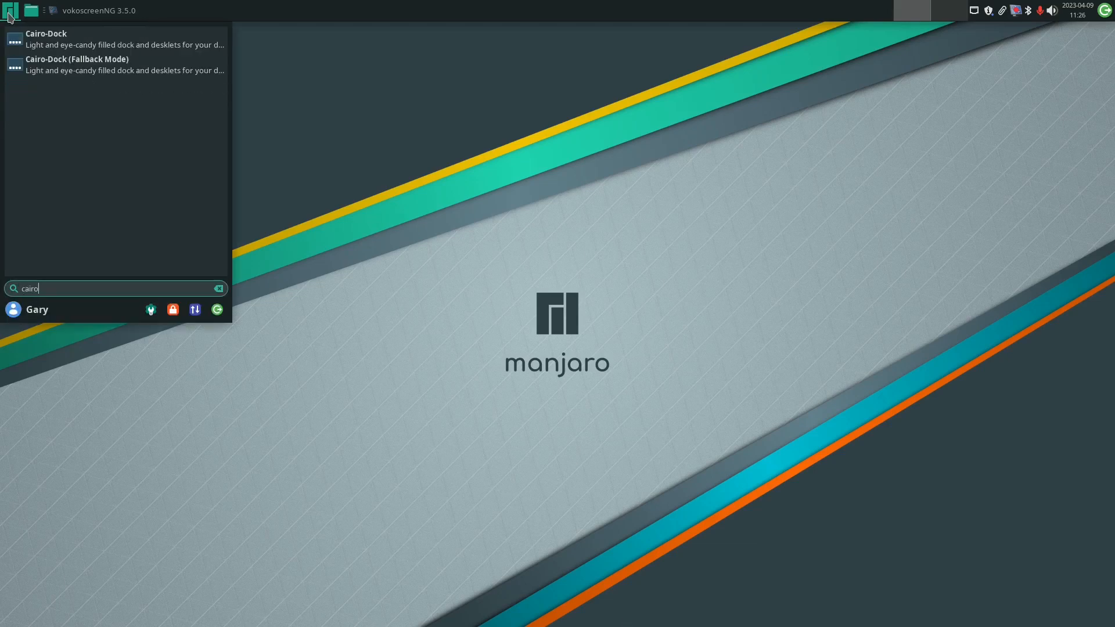
click(58, 44)
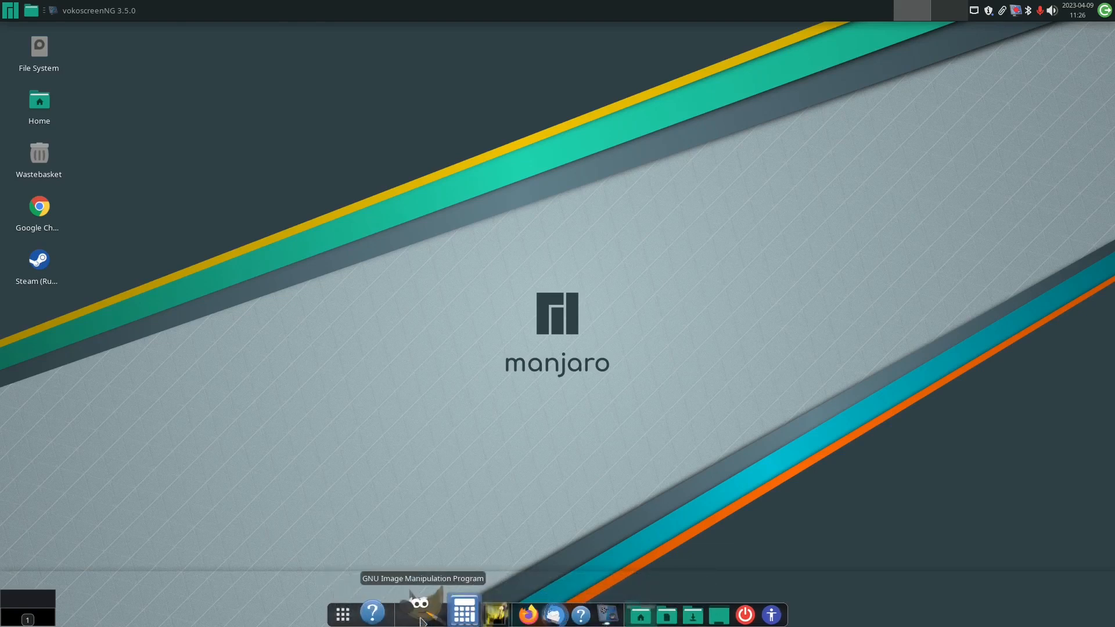
Look at the applications menu in the dock and close it
click(366, 615)
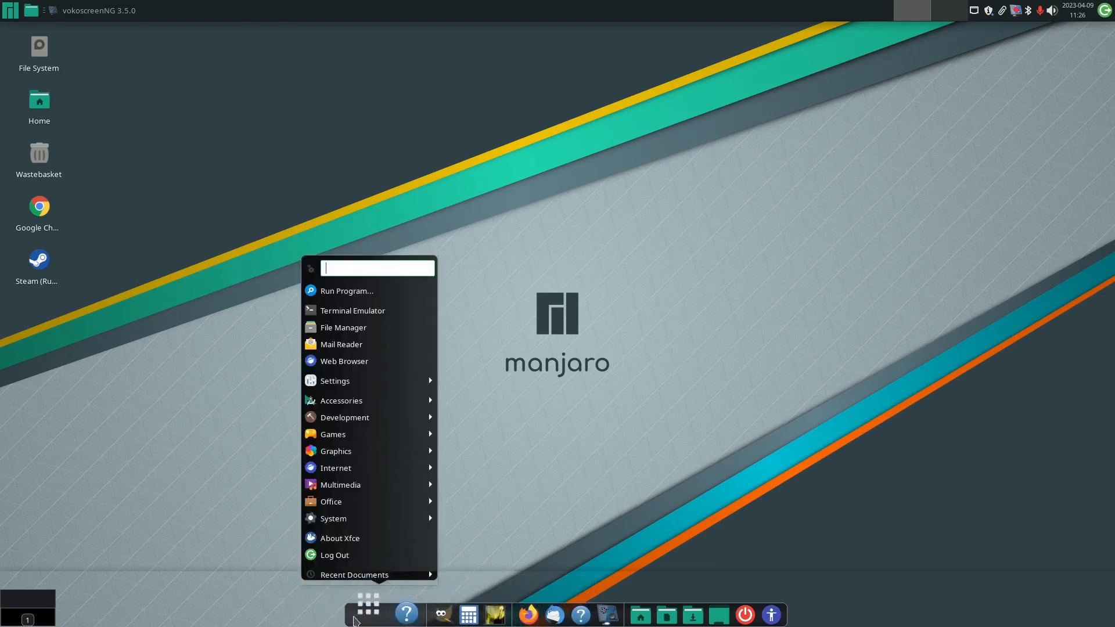
click(638, 552)
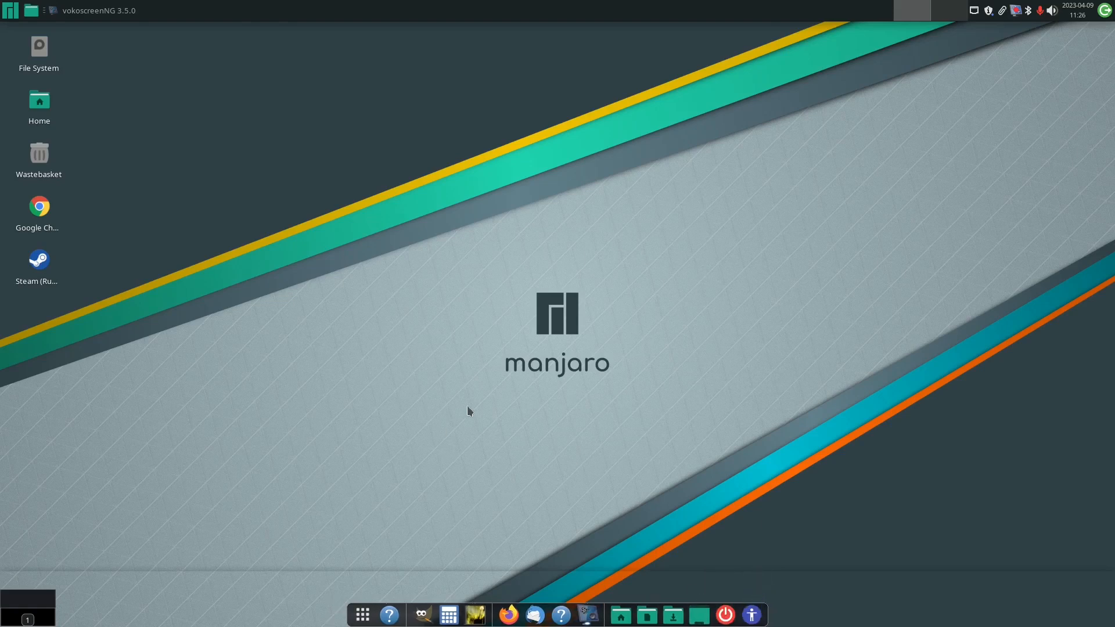
Set Cairo-Dock to launch on startup
right_click(766, 617)
right_click(758, 615)
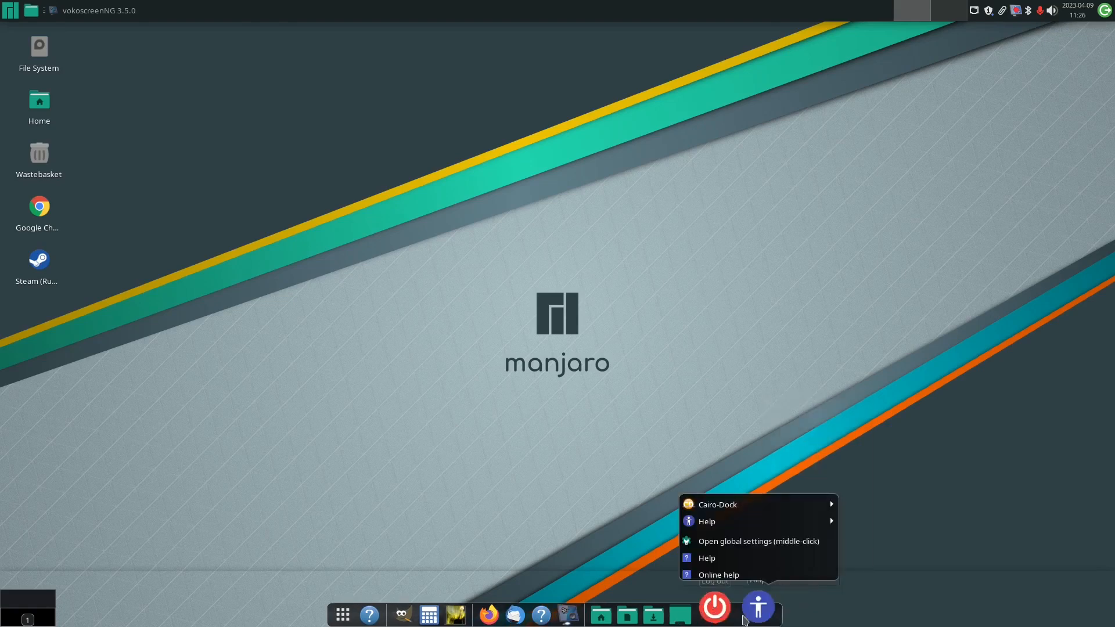
mouse_move(735, 512)
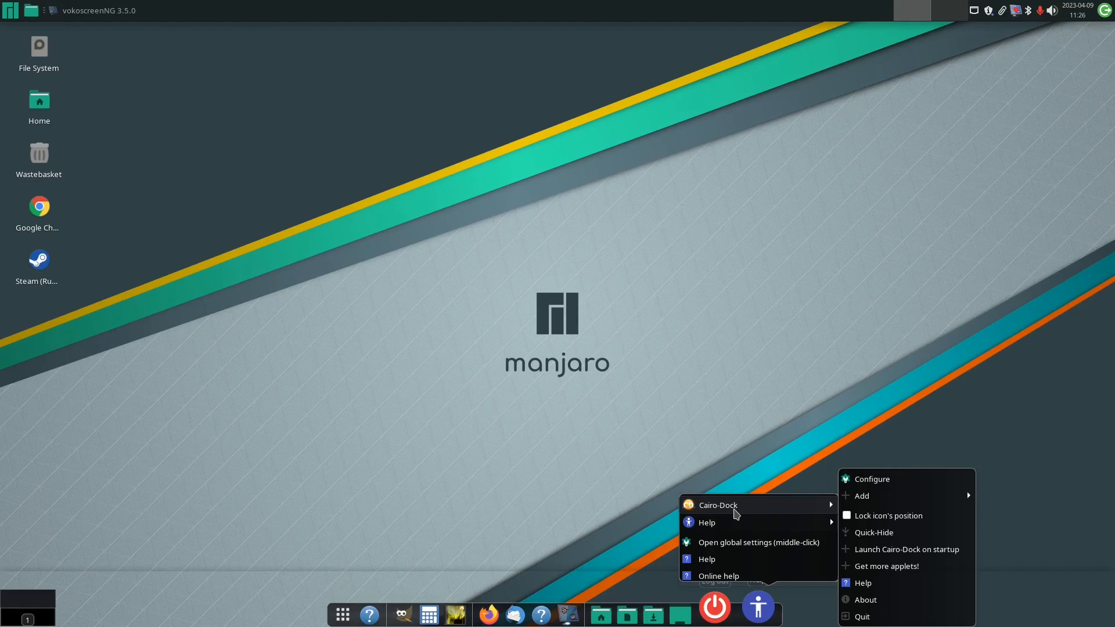
click(908, 566)
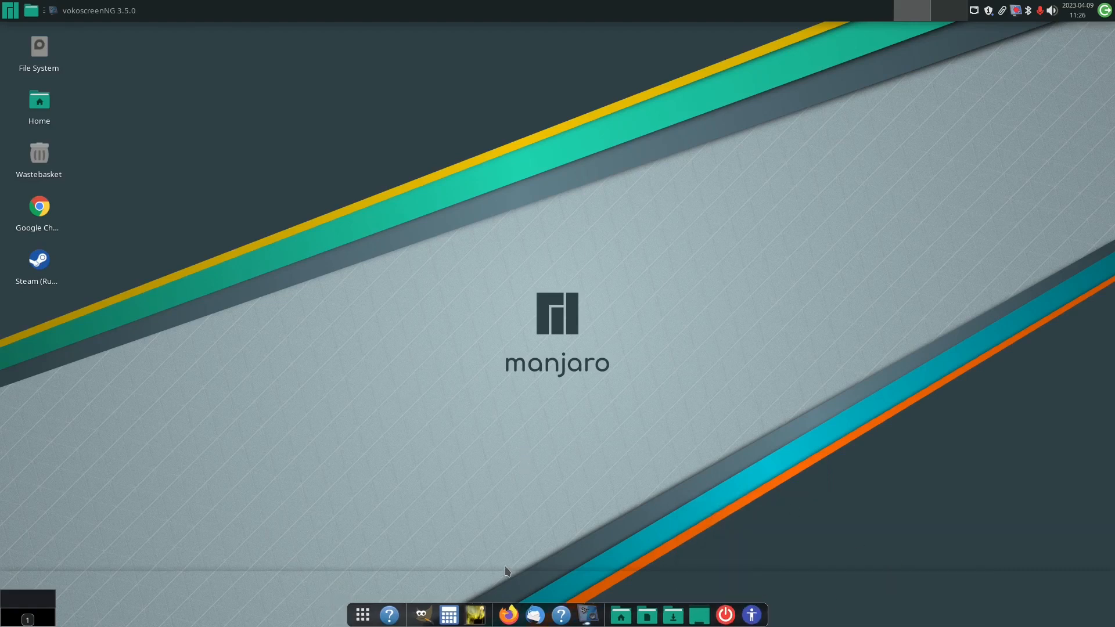
Turn off shadows under dock windows in the compositor settings of Window Manager Tweaks
click(11, 12)
text(compo)
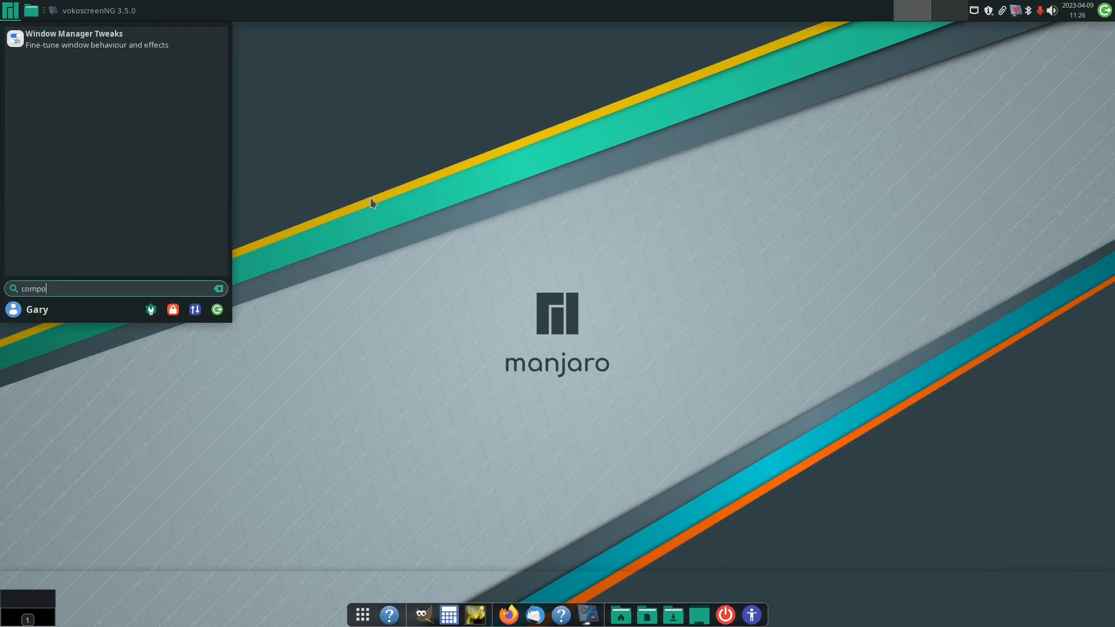
click(80, 46)
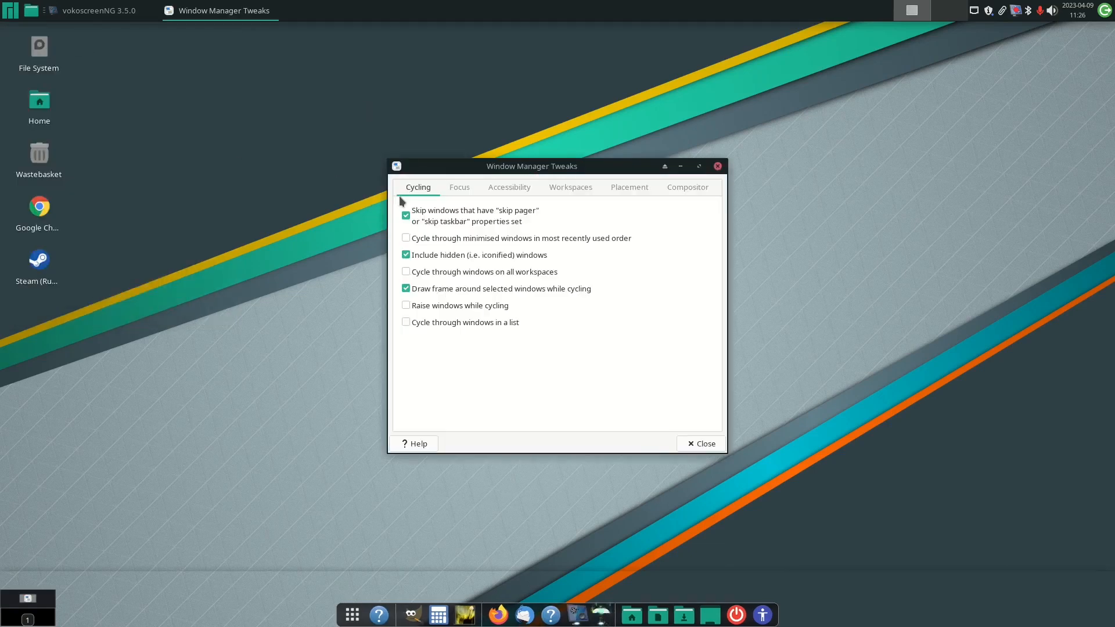
click(685, 191)
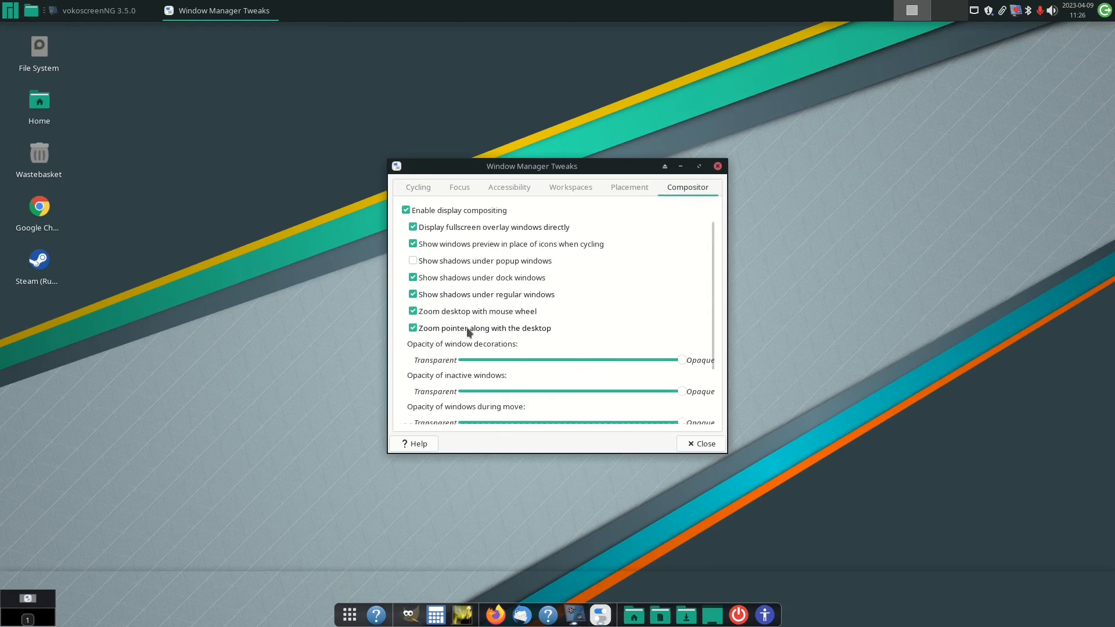
click(414, 279)
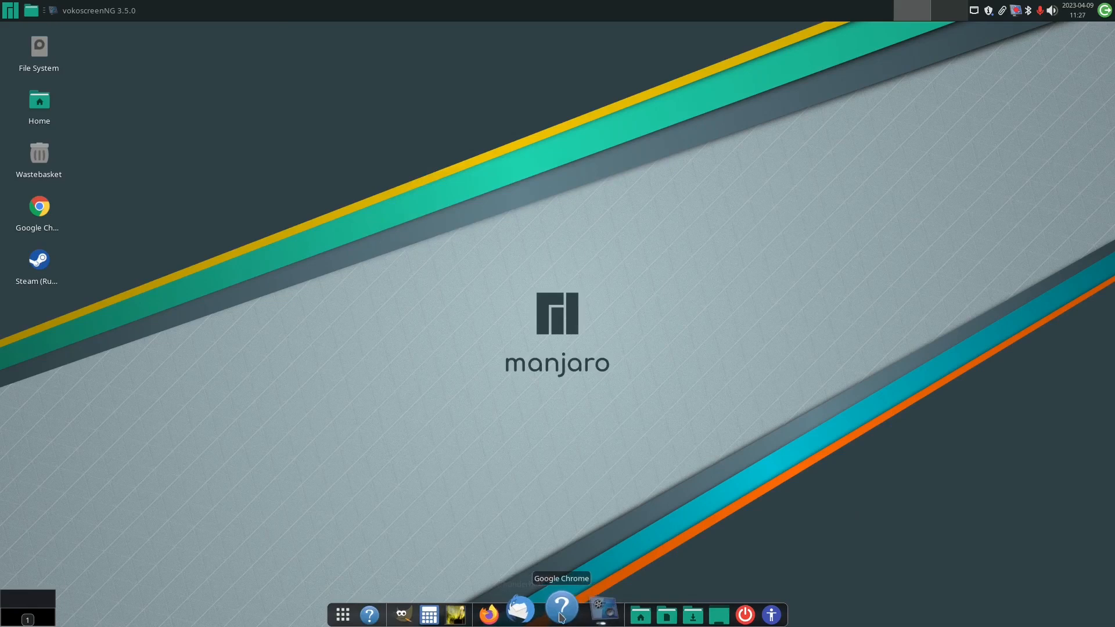
Remove the Google Chrome icon from the dock and confirm the removal
right_click(562, 617)
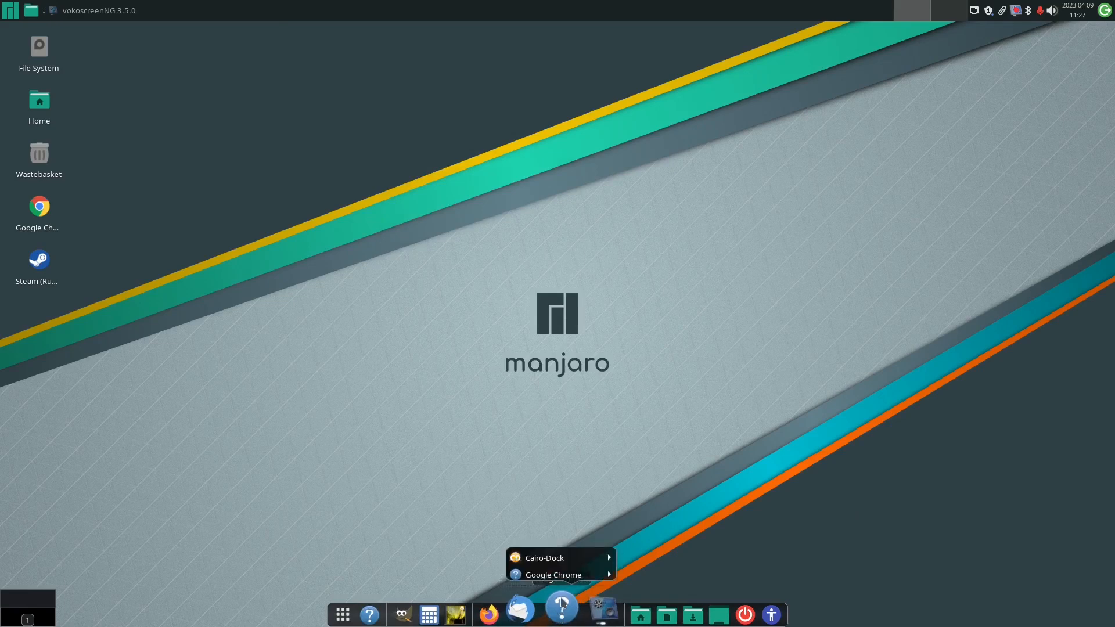
mouse_move(563, 580)
click(647, 591)
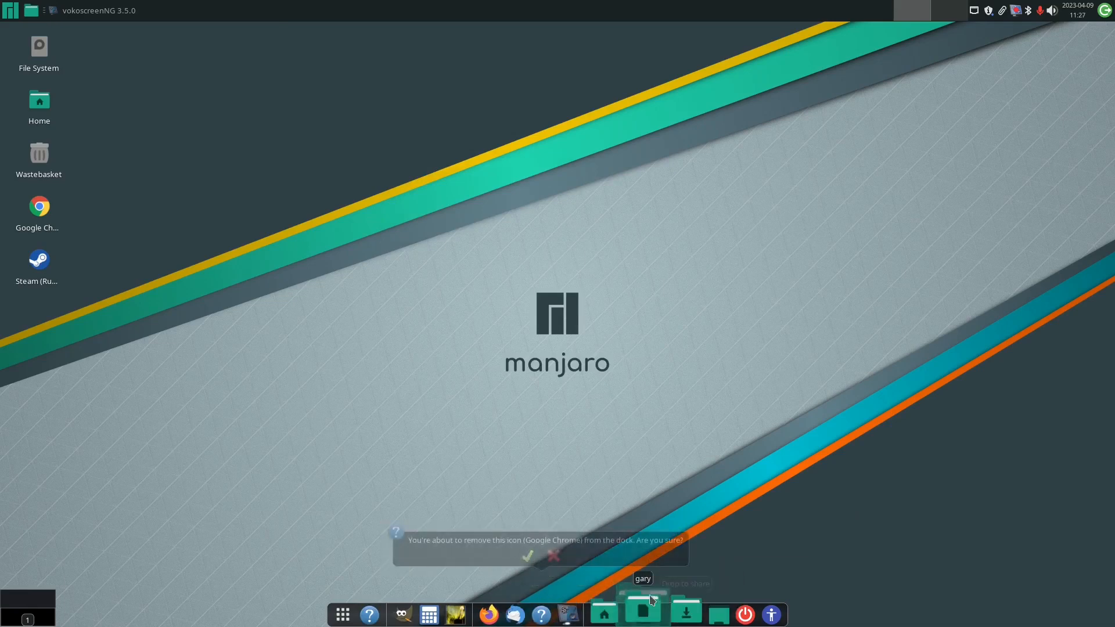
click(526, 556)
Try to add the Google Chrome desktop shortcut to the dock, and add the Steam (Runtime) shortcut beside Thunderbird
drag(39, 210, 563, 609)
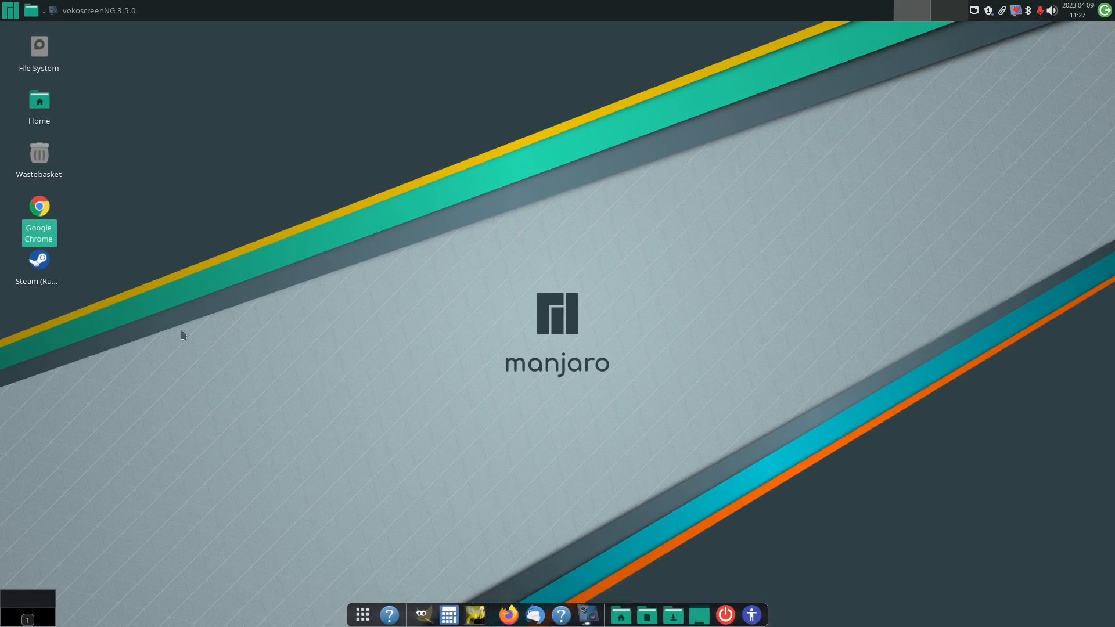
drag(37, 268, 546, 609)
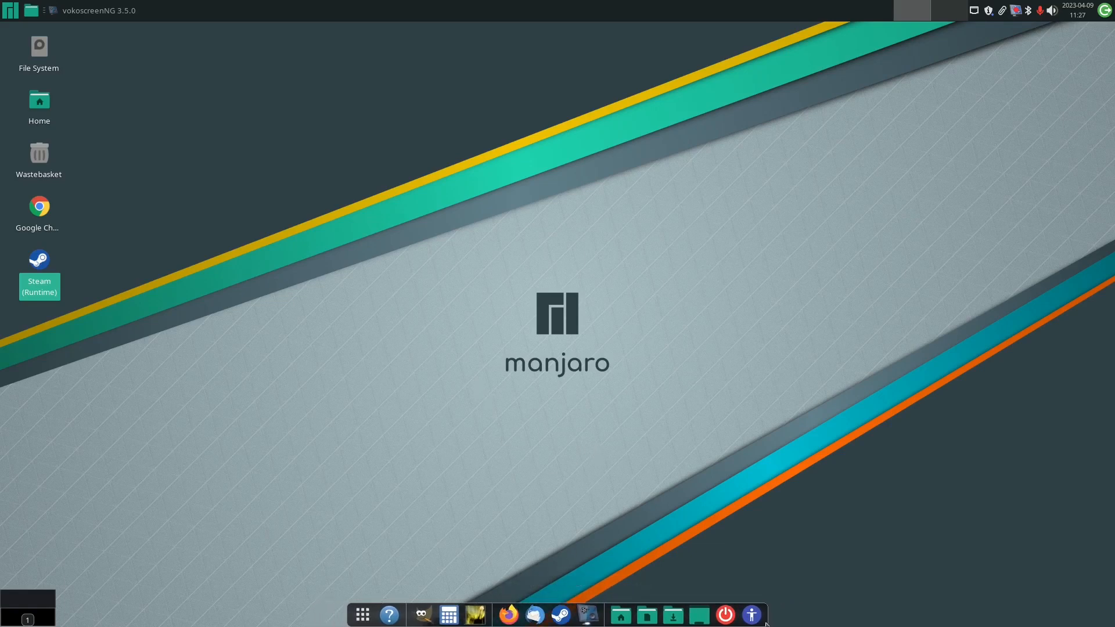
Add the Screenshot applet to the dock from Cairo-Dock's list of add-ons
right_click(765, 623)
mouse_move(930, 508)
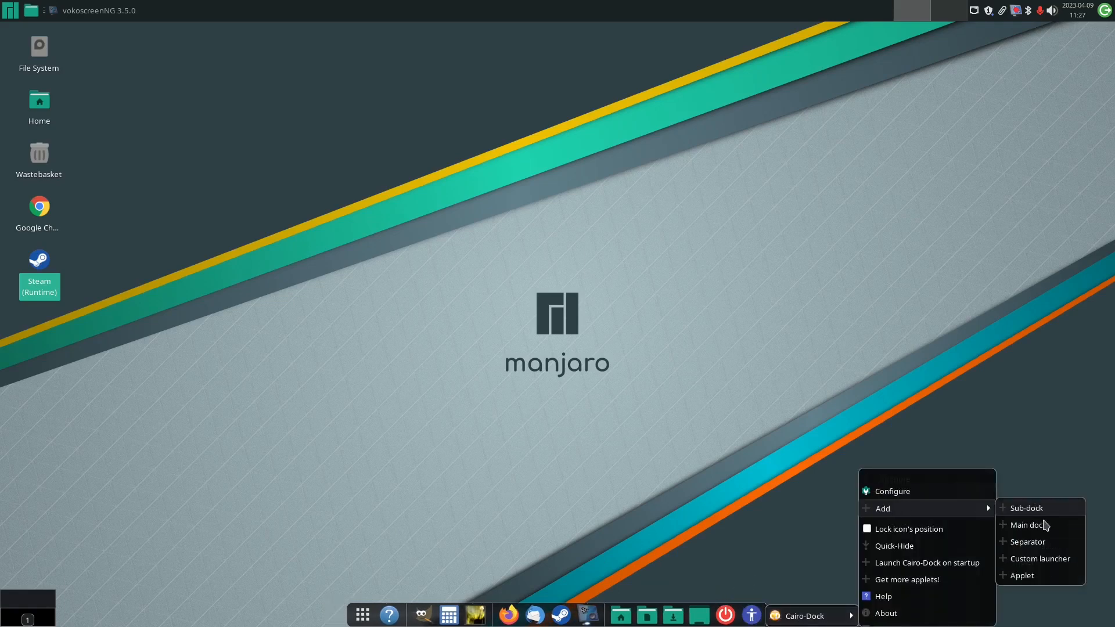
scroll(1047, 565, down, 2)
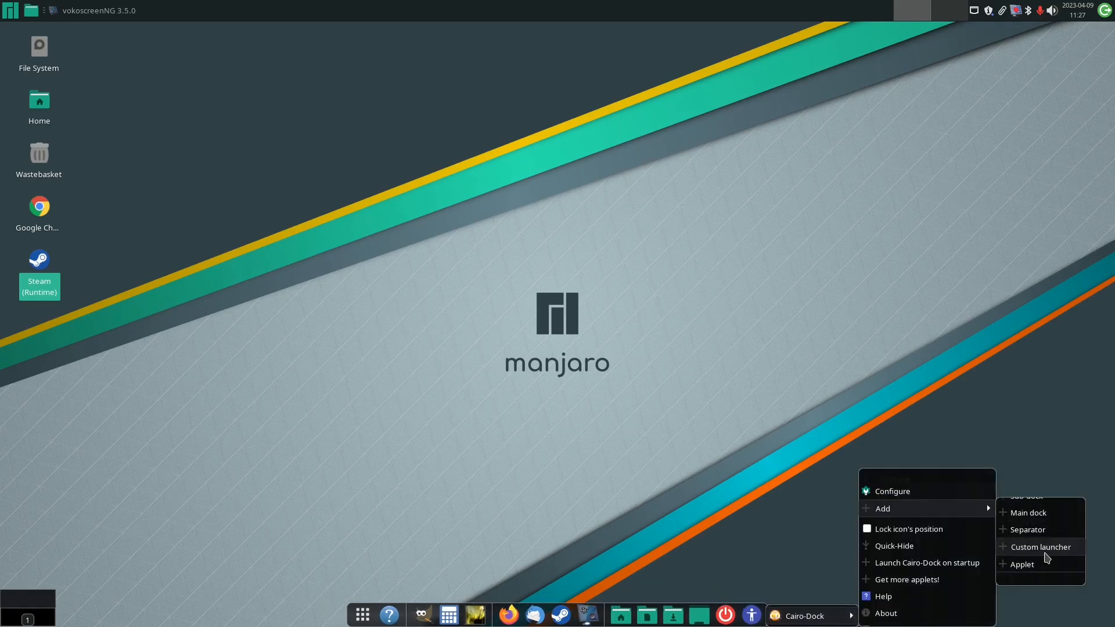
click(1045, 564)
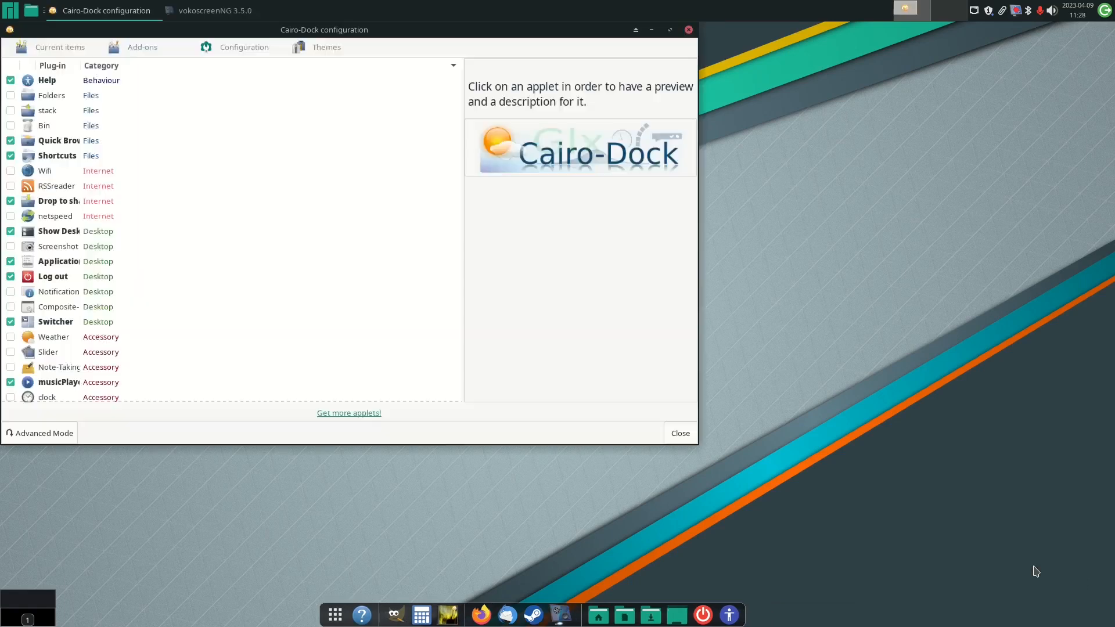
drag(361, 29, 544, 97)
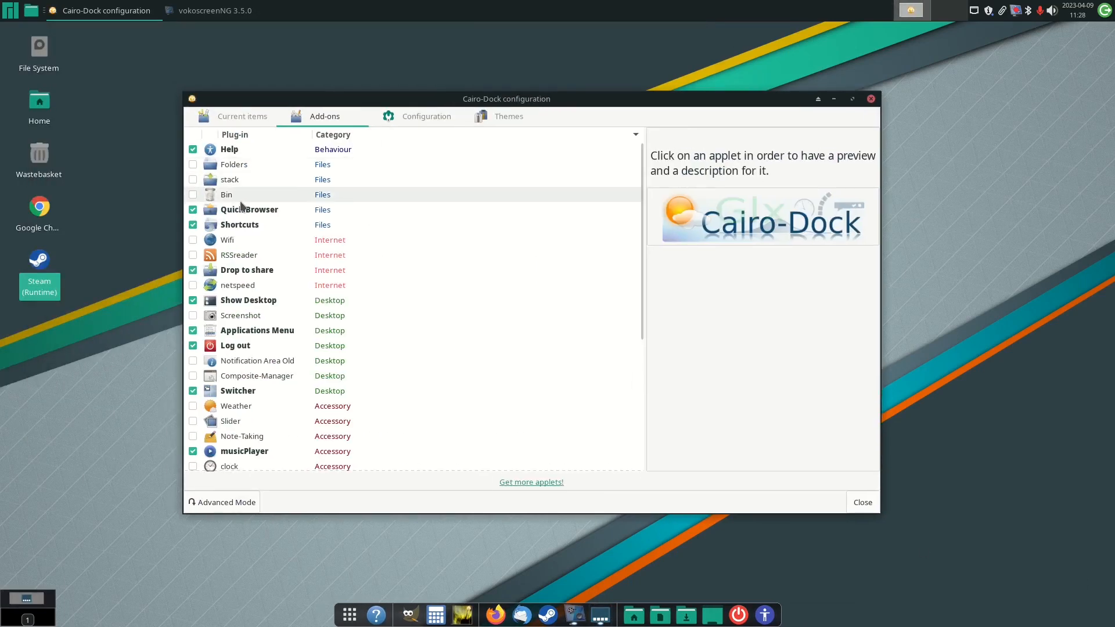
click(234, 319)
click(195, 317)
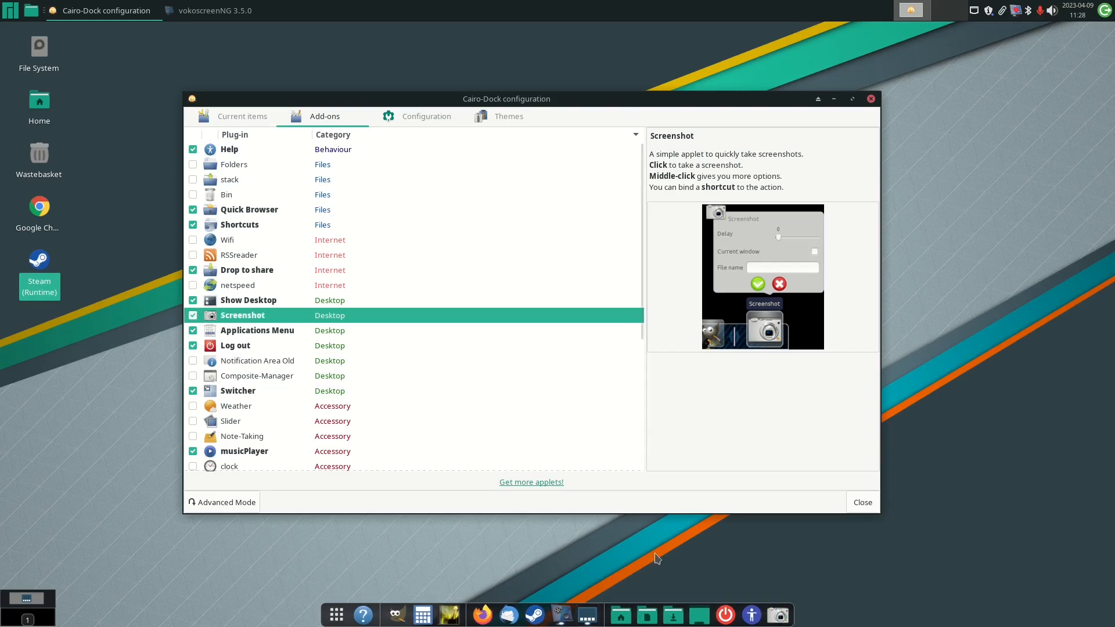
Take a screenshot with the dock's Screenshot applet, view it in Ristretto Image Viewer and close the viewer
click(781, 611)
mouse_move(767, 559)
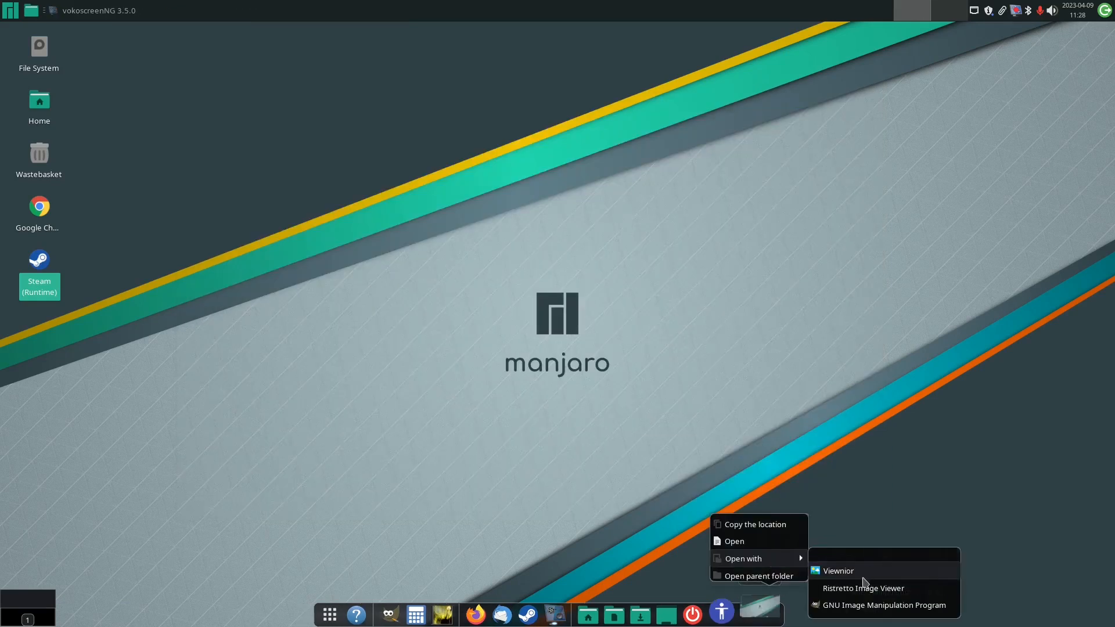
click(855, 589)
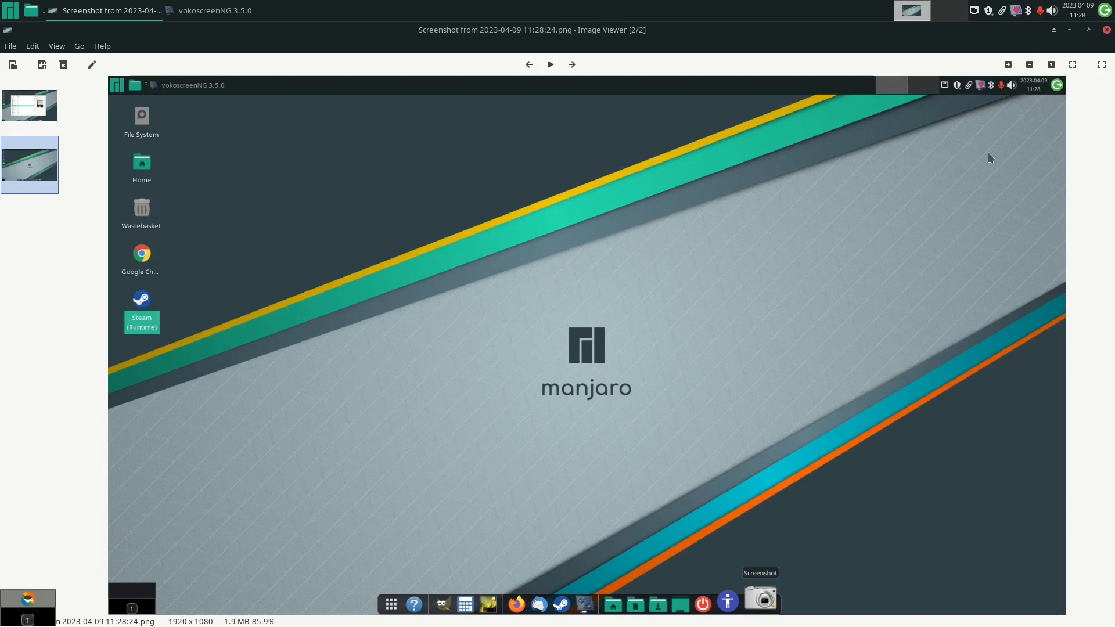
click(1106, 30)
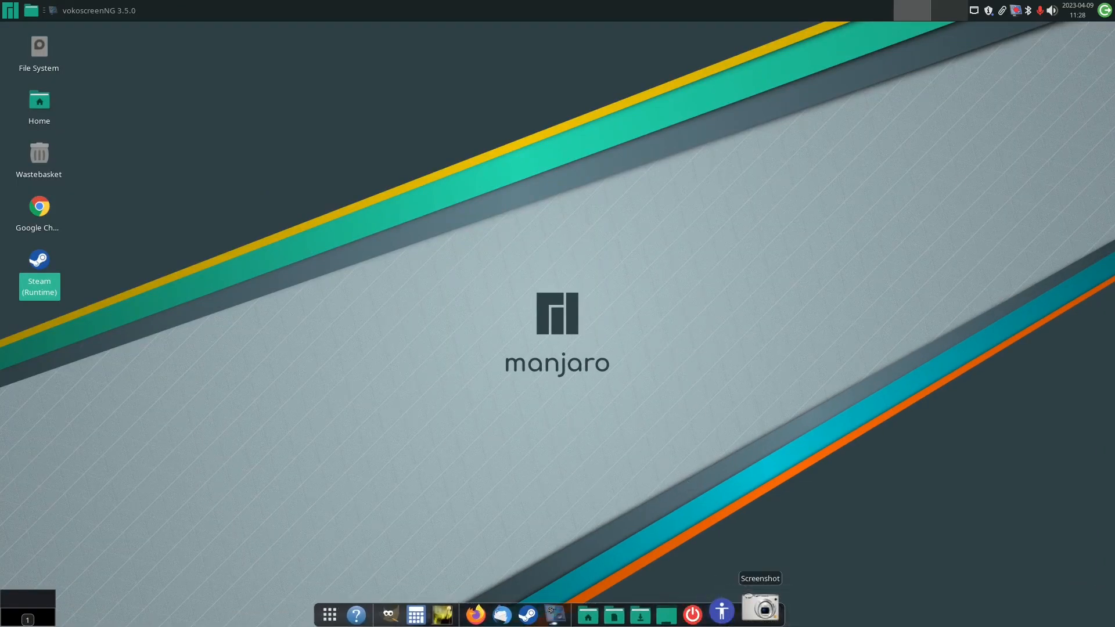
Look through the available add-ons and the dock's current items, checking the applications menu, Switcher and Control from keyboard
right_click(764, 609)
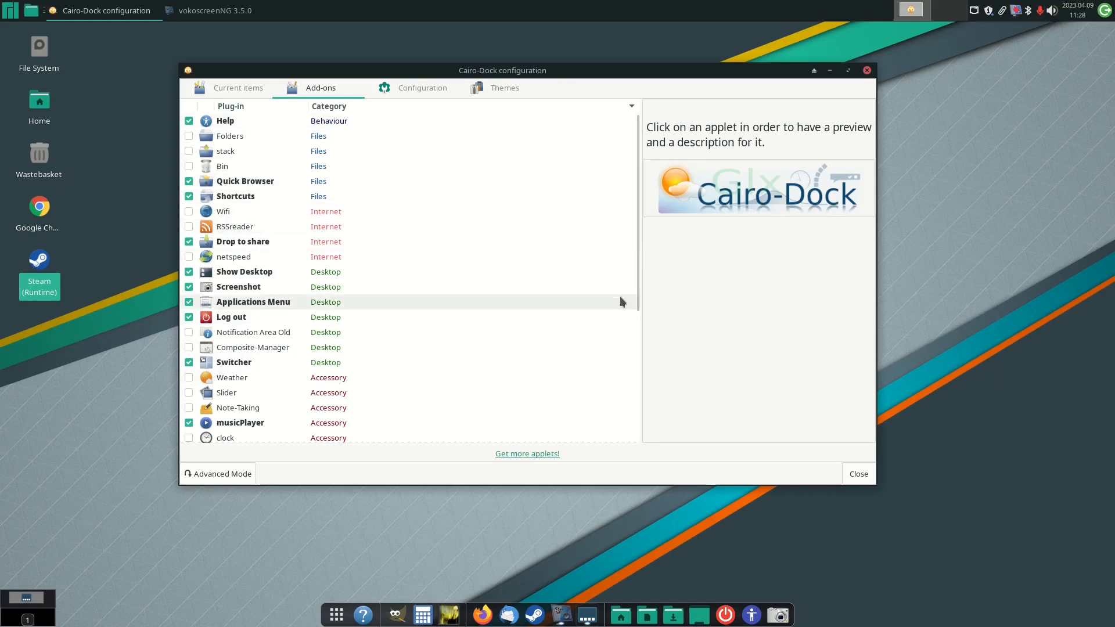
drag(635, 273, 639, 429)
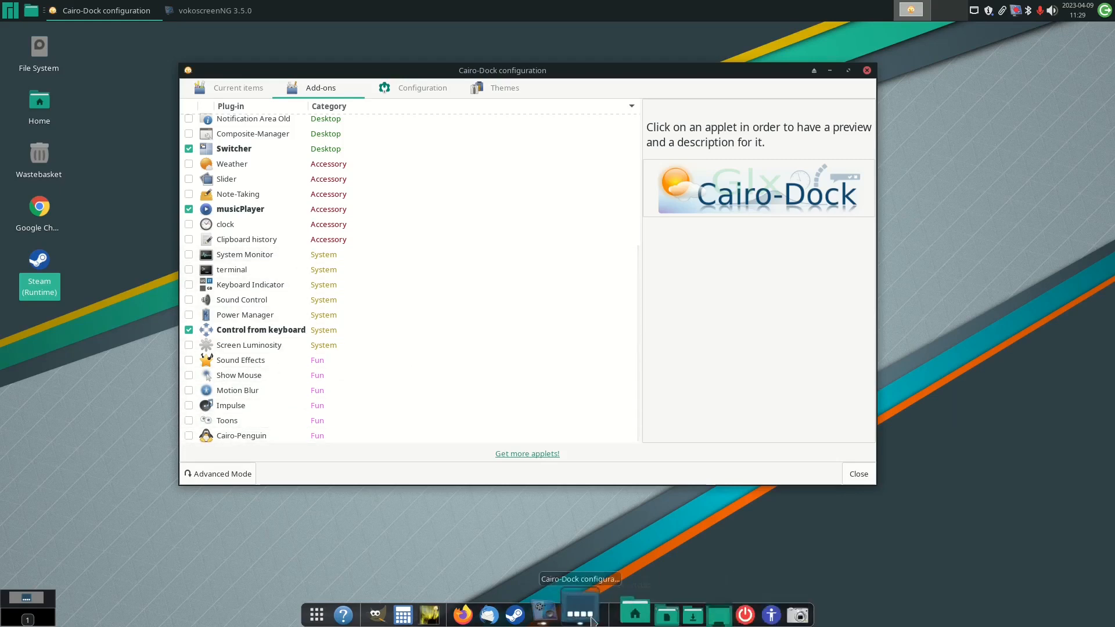
click(237, 90)
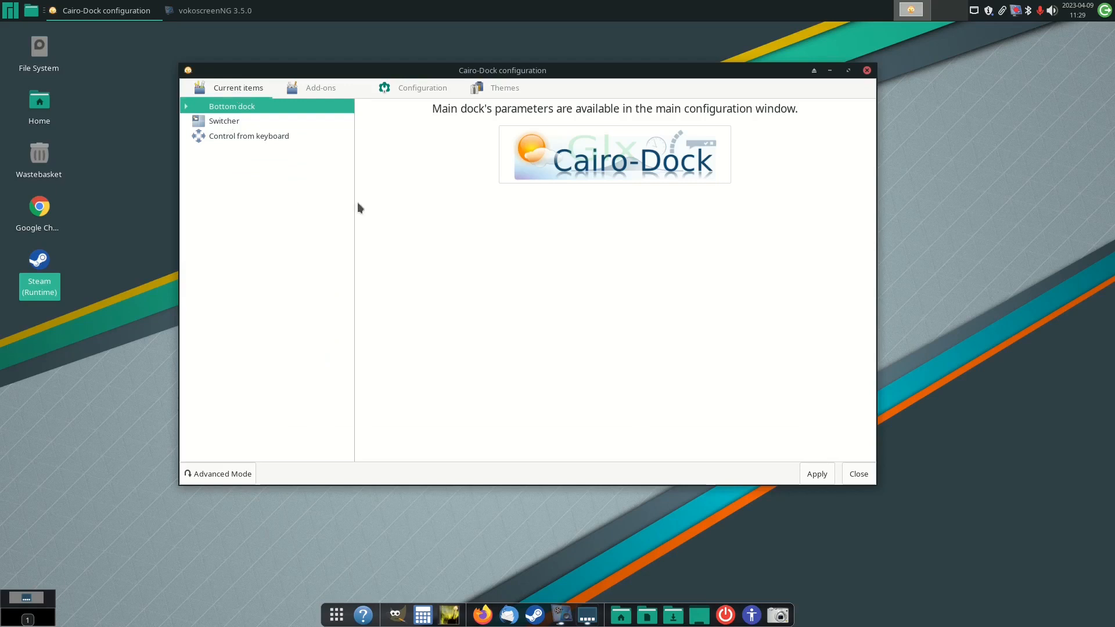
click(185, 107)
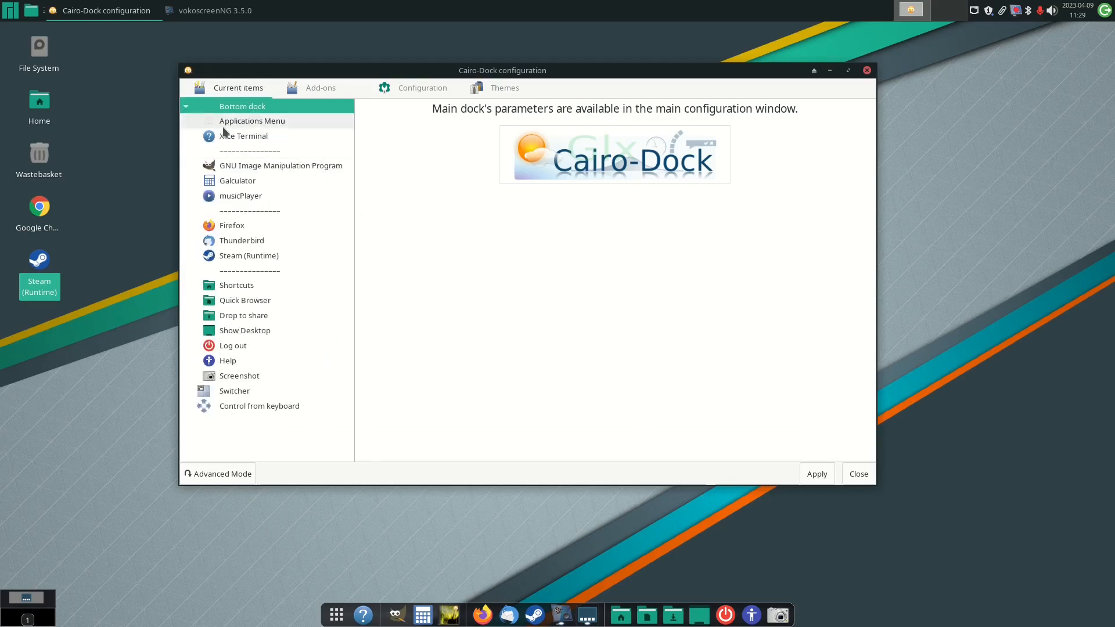
click(336, 615)
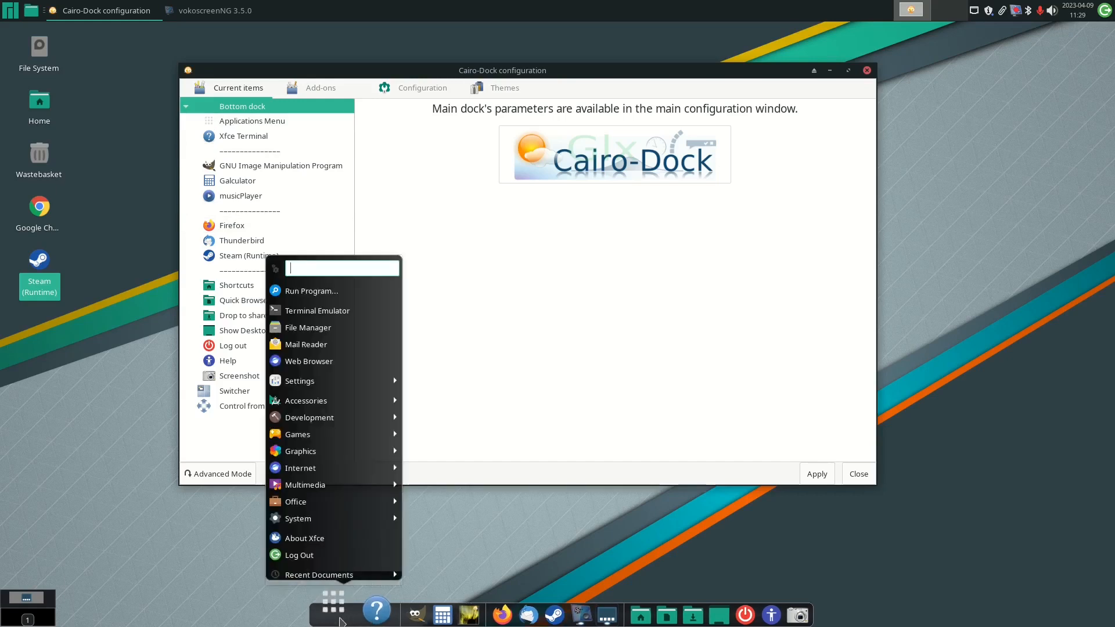
click(409, 160)
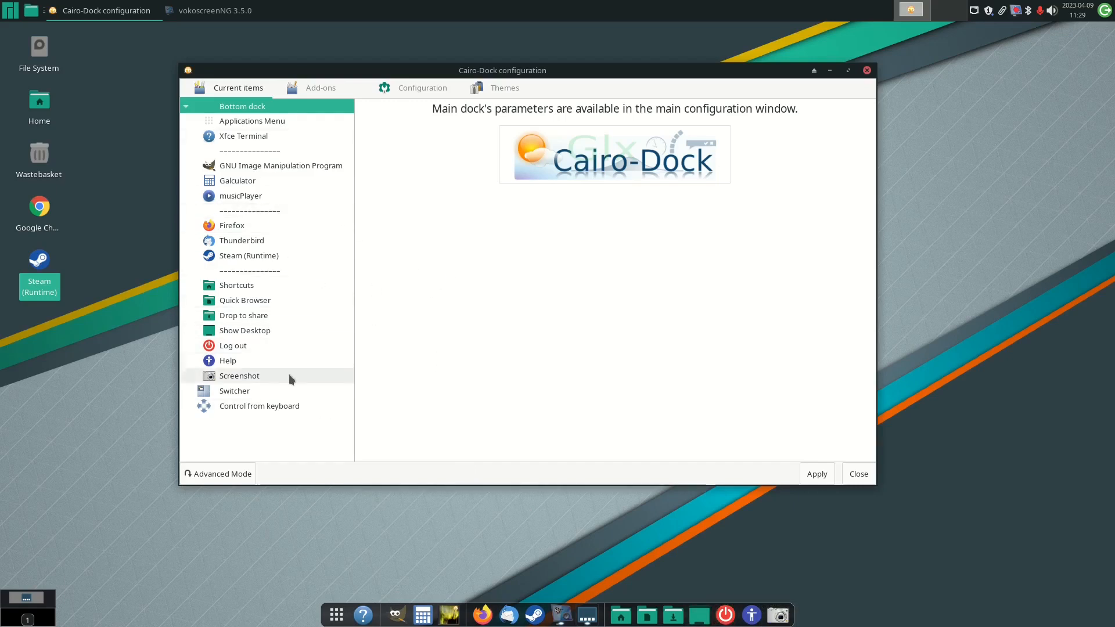
click(247, 391)
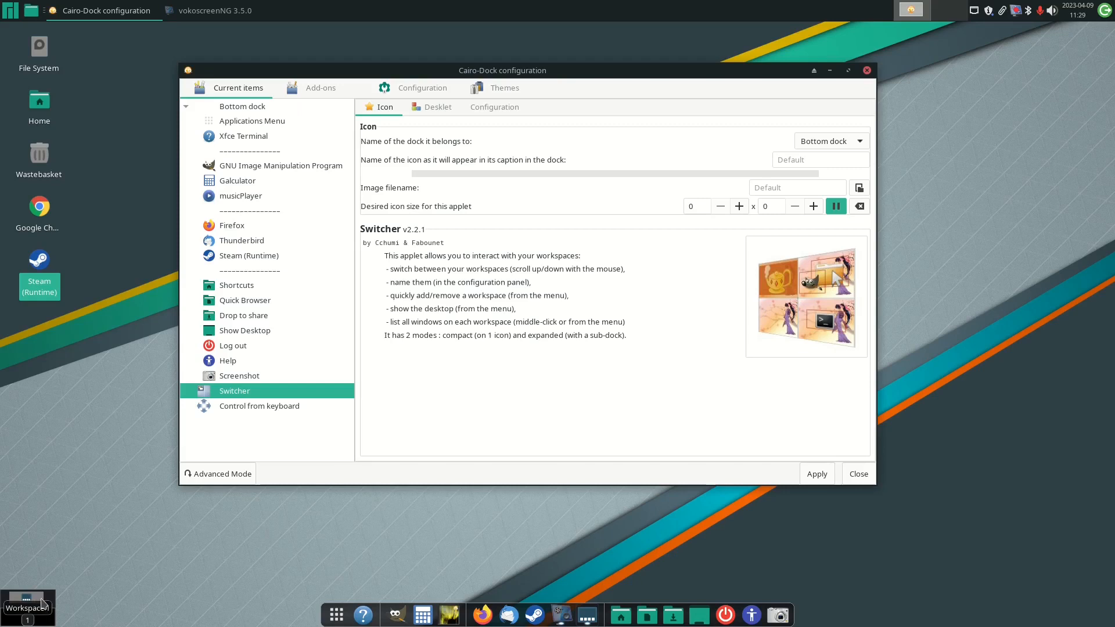
click(269, 409)
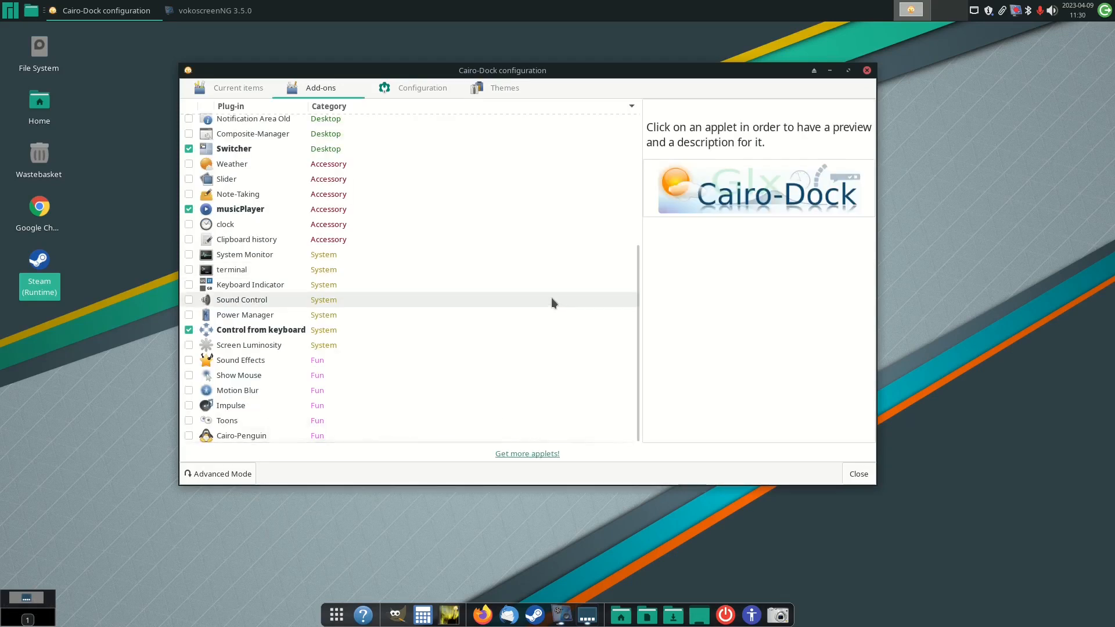
Browse the online page of additional Cairo-Dock applets and close the browser
scroll(553, 303, up, 6)
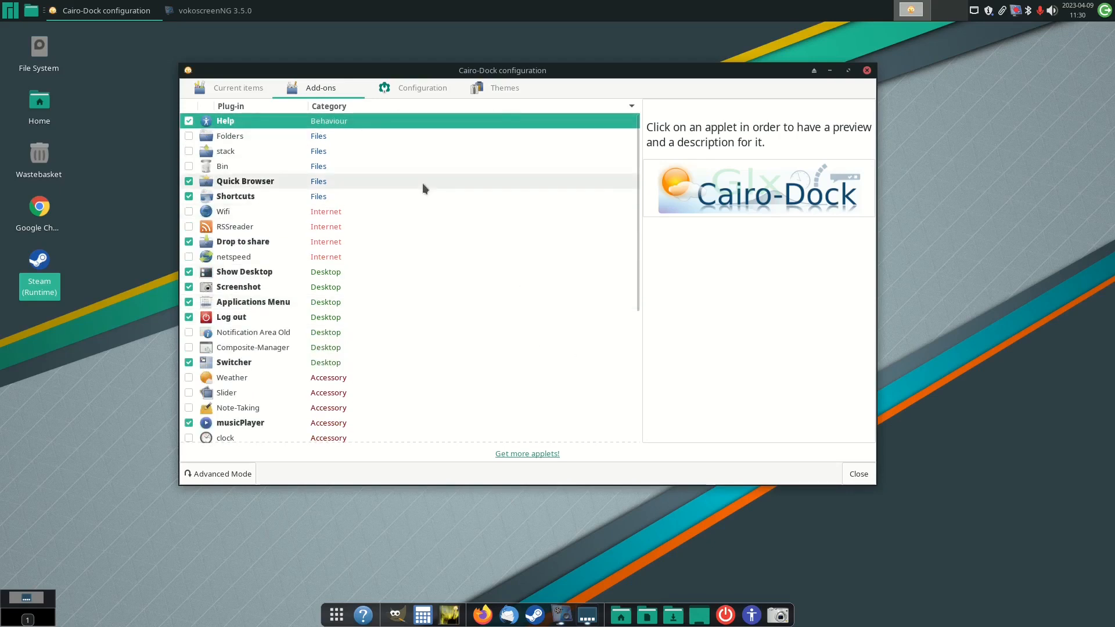
click(529, 454)
scroll(548, 357, down, 3)
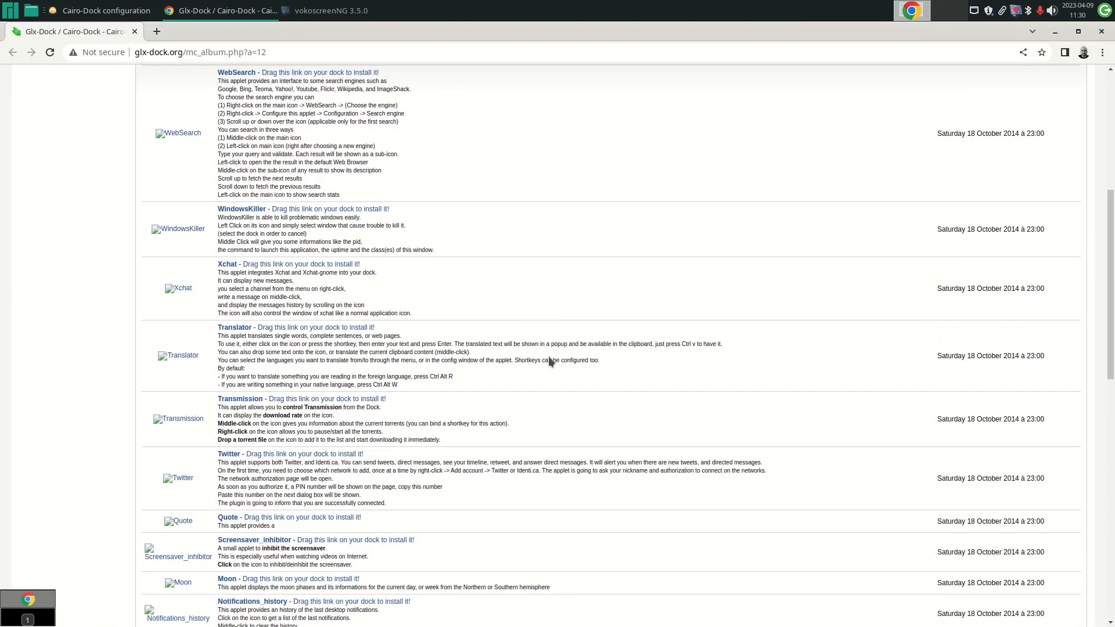
scroll(549, 361, down, 5)
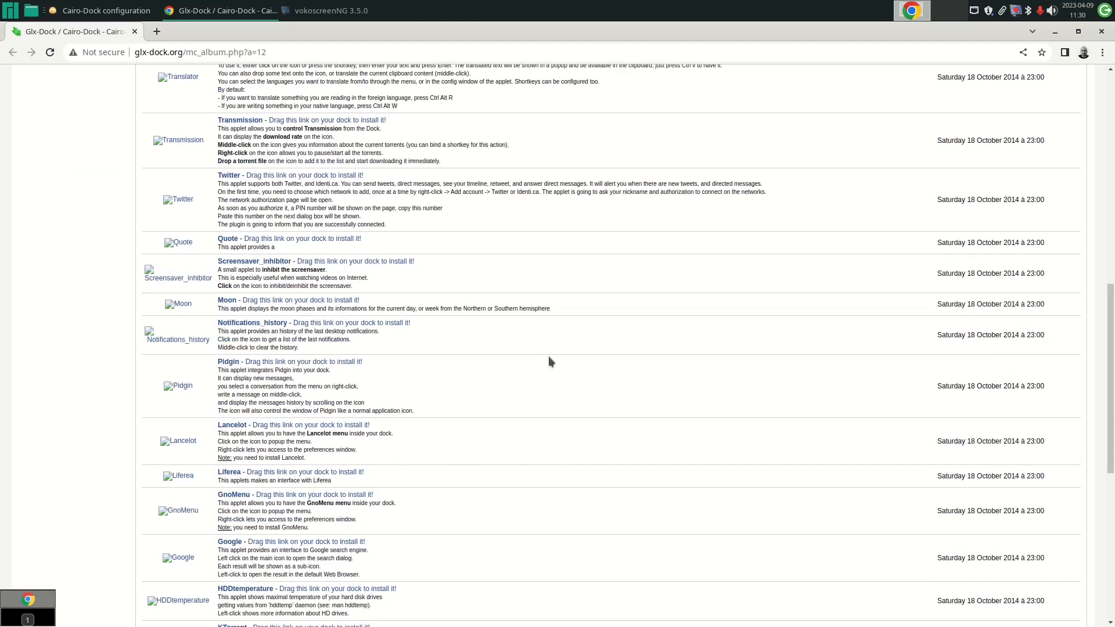
scroll(548, 357, down, 6)
scroll(541, 353, up, 4)
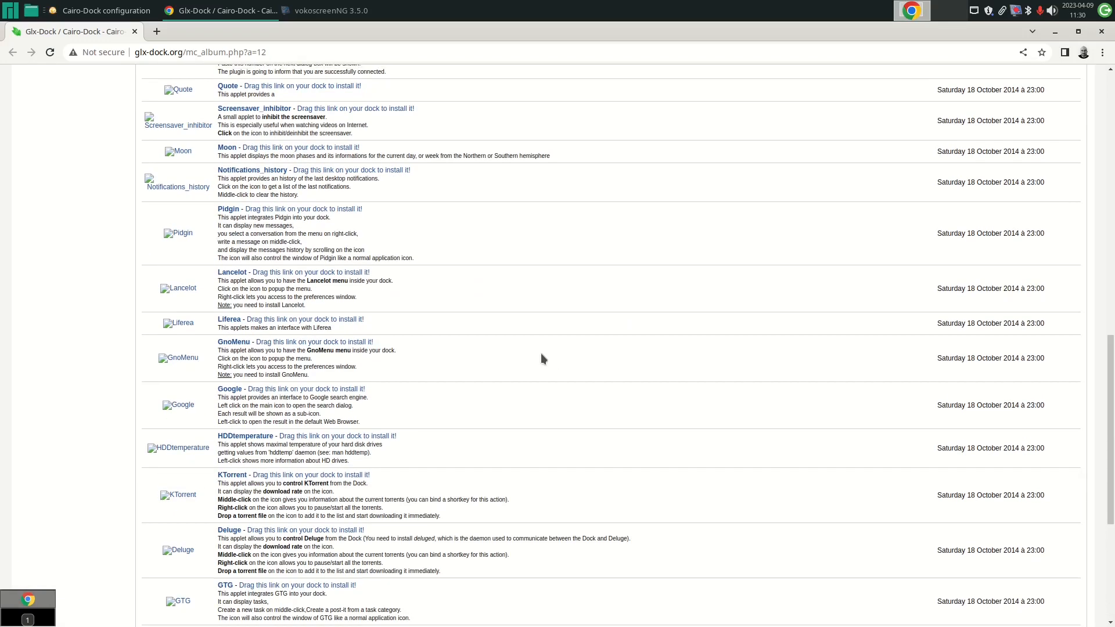
click(1101, 31)
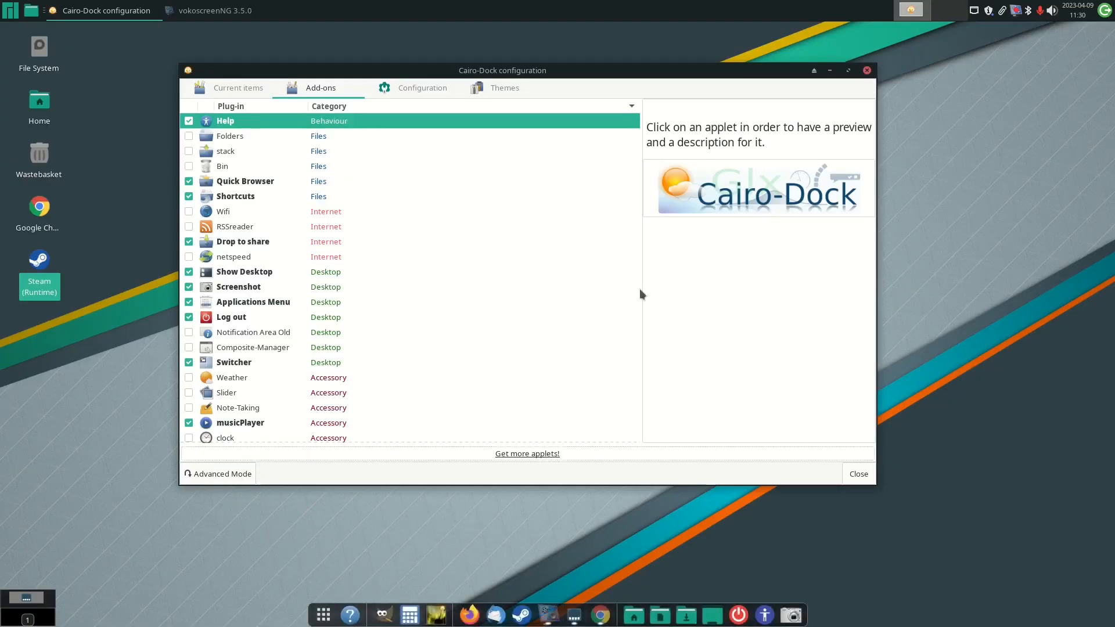
Place the dock on the right border of the screen and try its Applications Menu
click(413, 87)
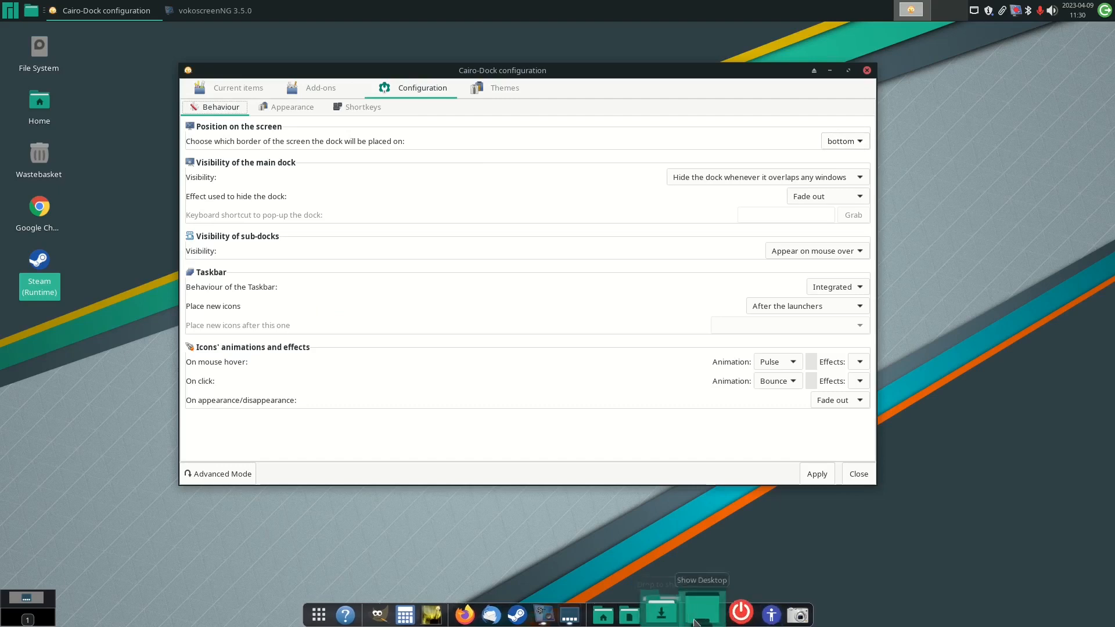
click(860, 141)
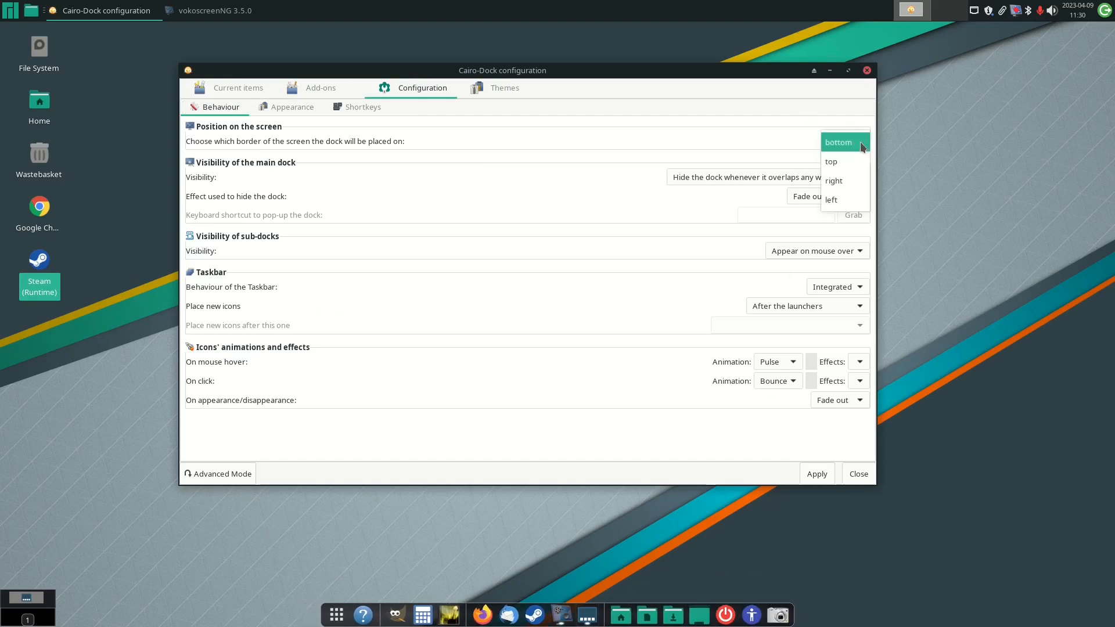
click(841, 181)
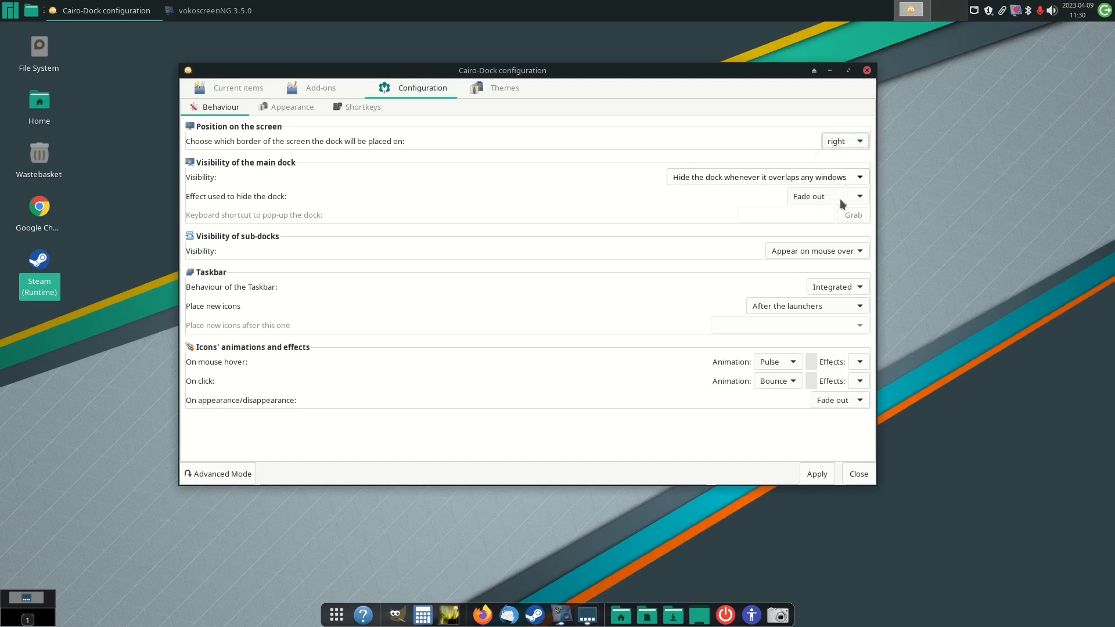
click(816, 475)
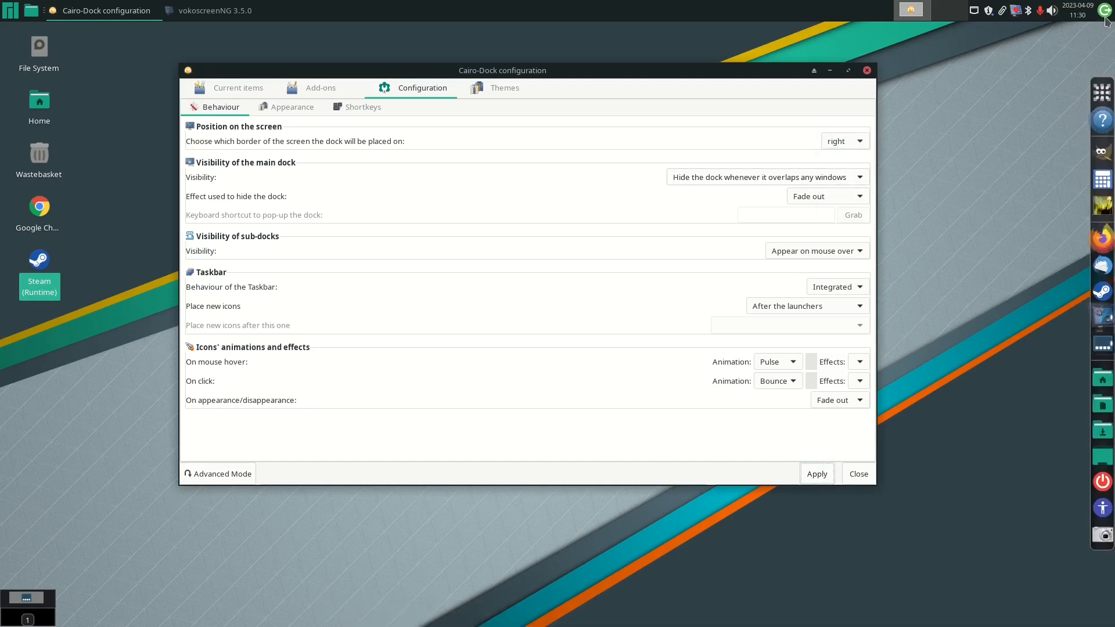
click(1100, 100)
click(1101, 103)
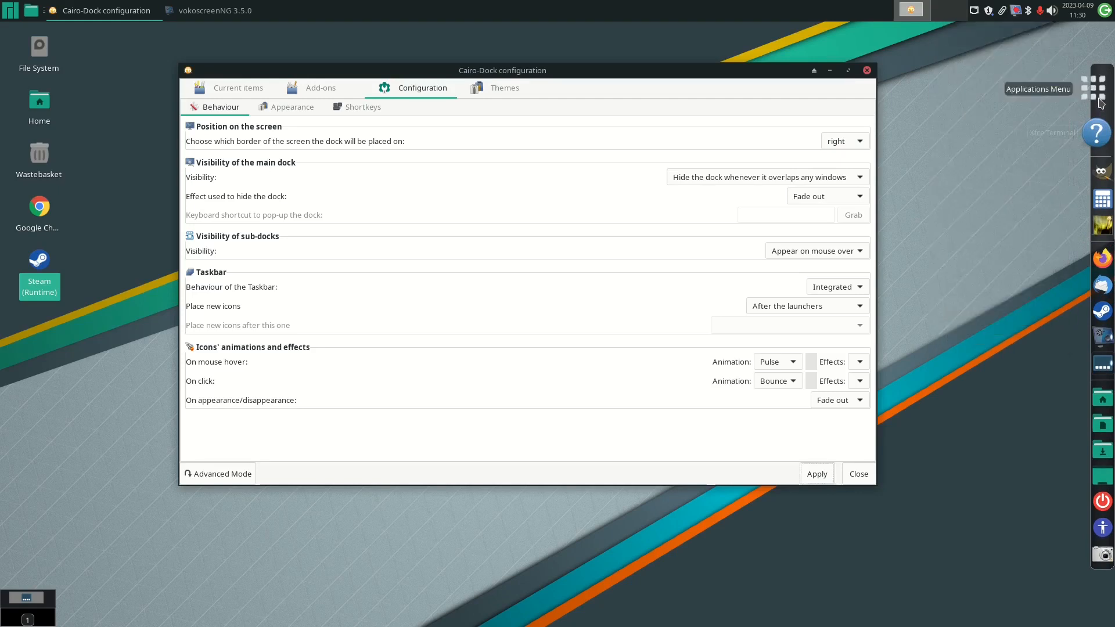
Return the dock's position to the bottom border of the screen
click(857, 138)
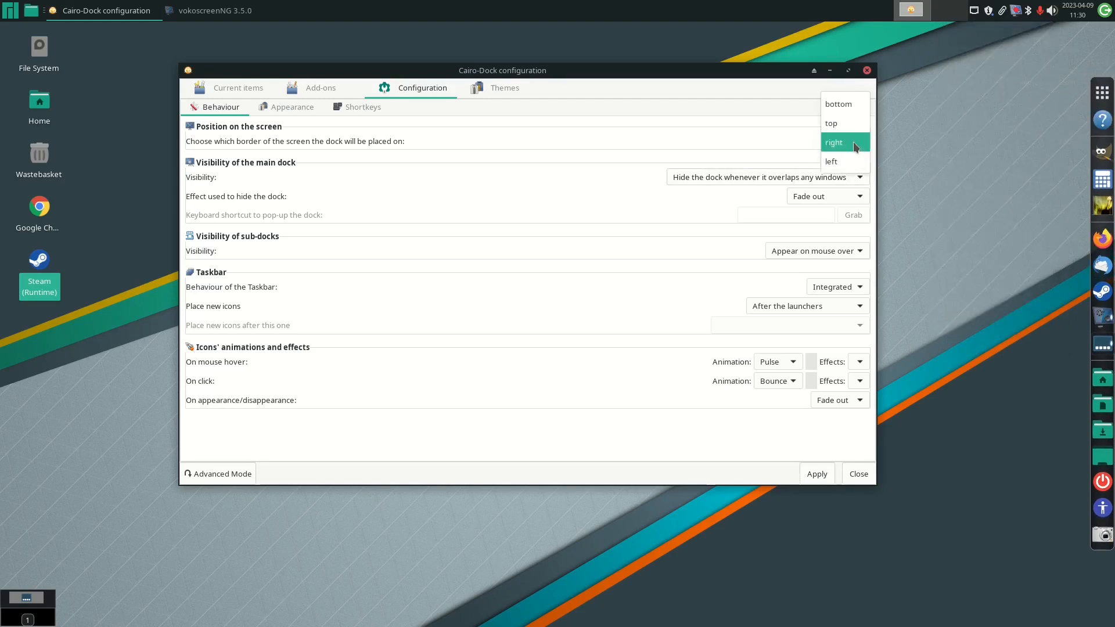
click(842, 104)
Review the choices for main dock visibility, sub-dock visibility and where the taskbar places new icons
click(740, 185)
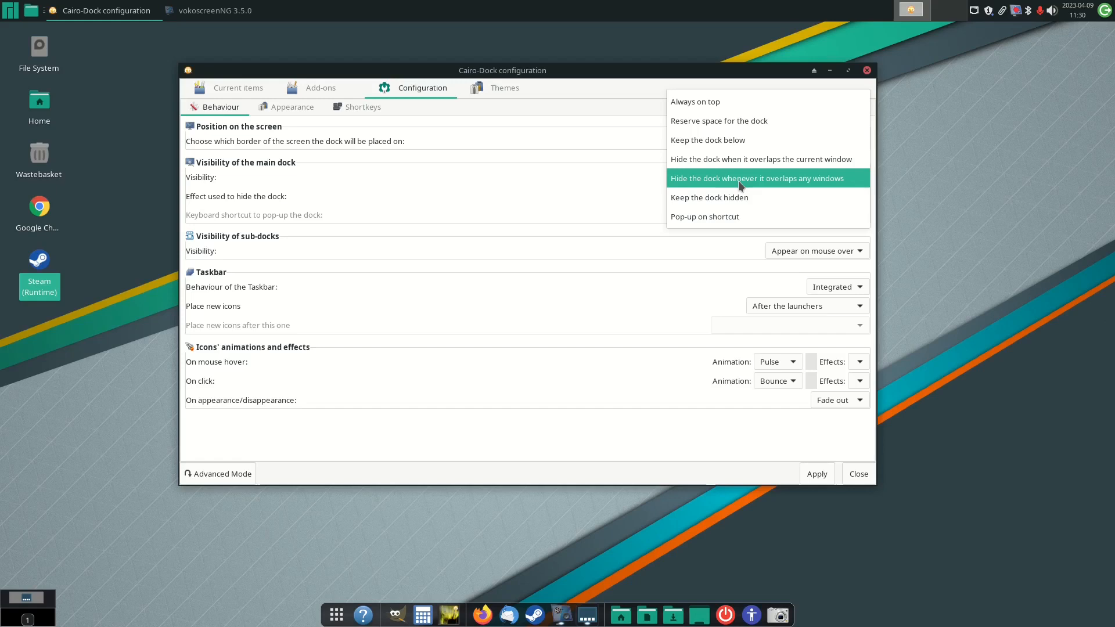
click(737, 180)
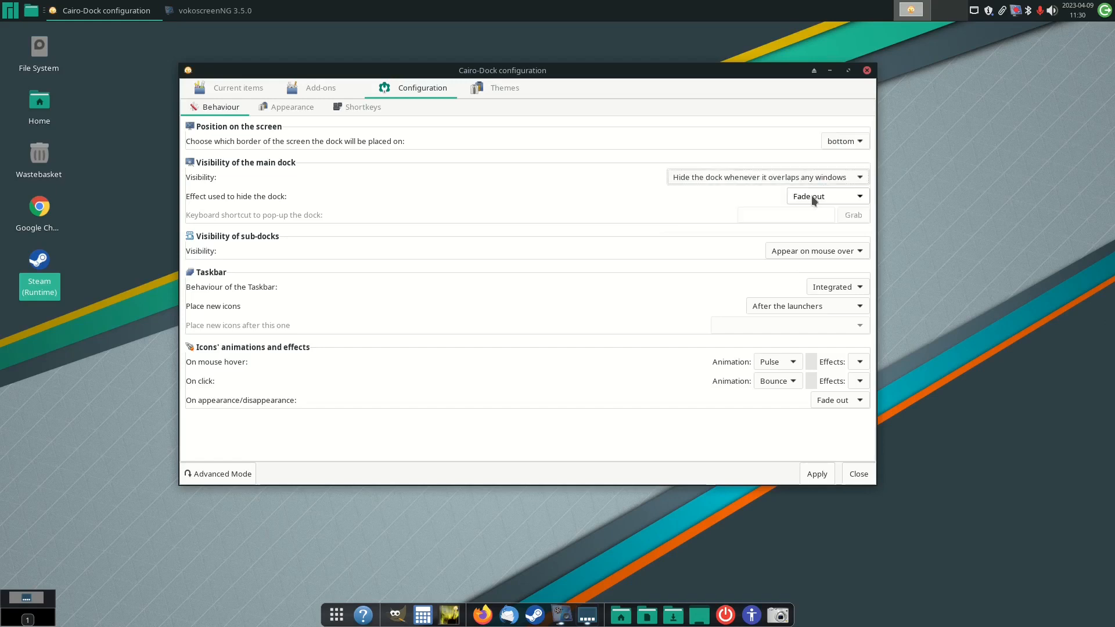
click(817, 255)
click(818, 257)
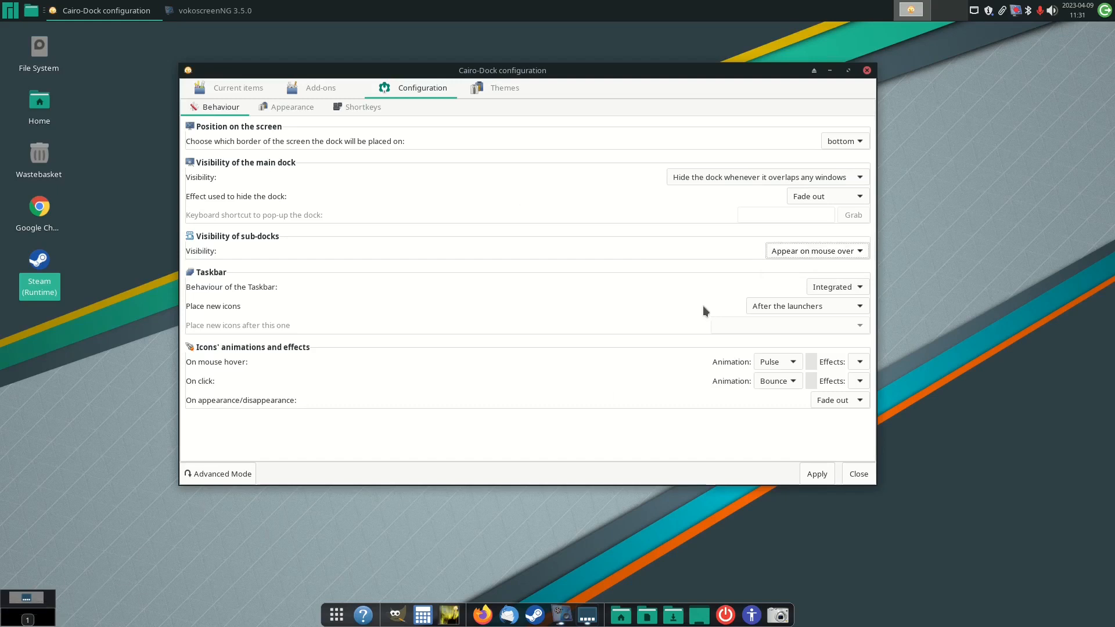
click(805, 306)
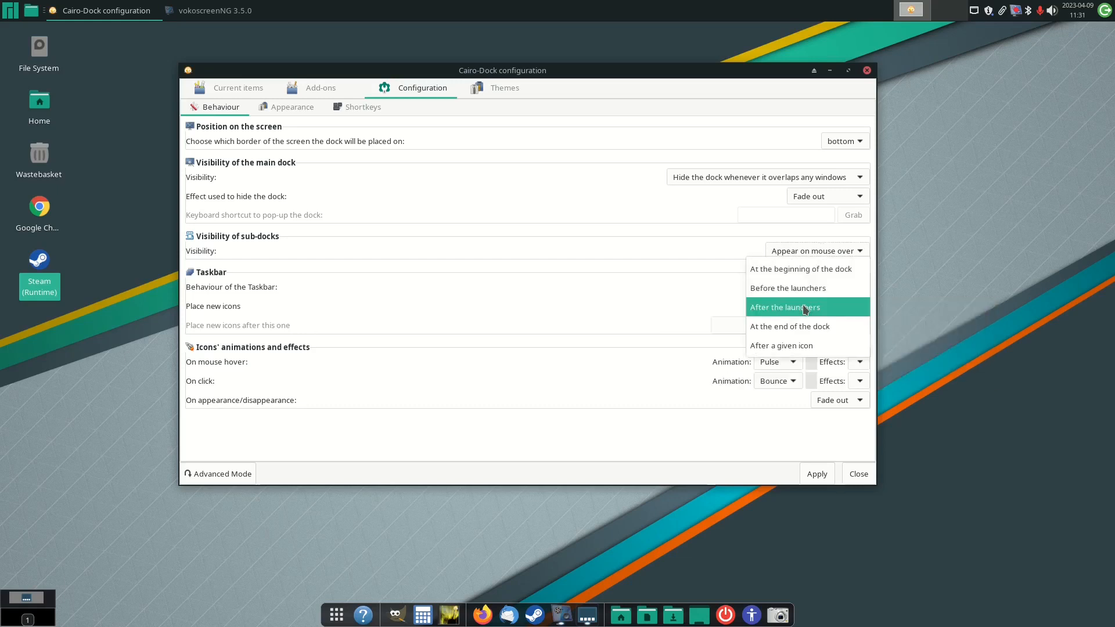
click(576, 305)
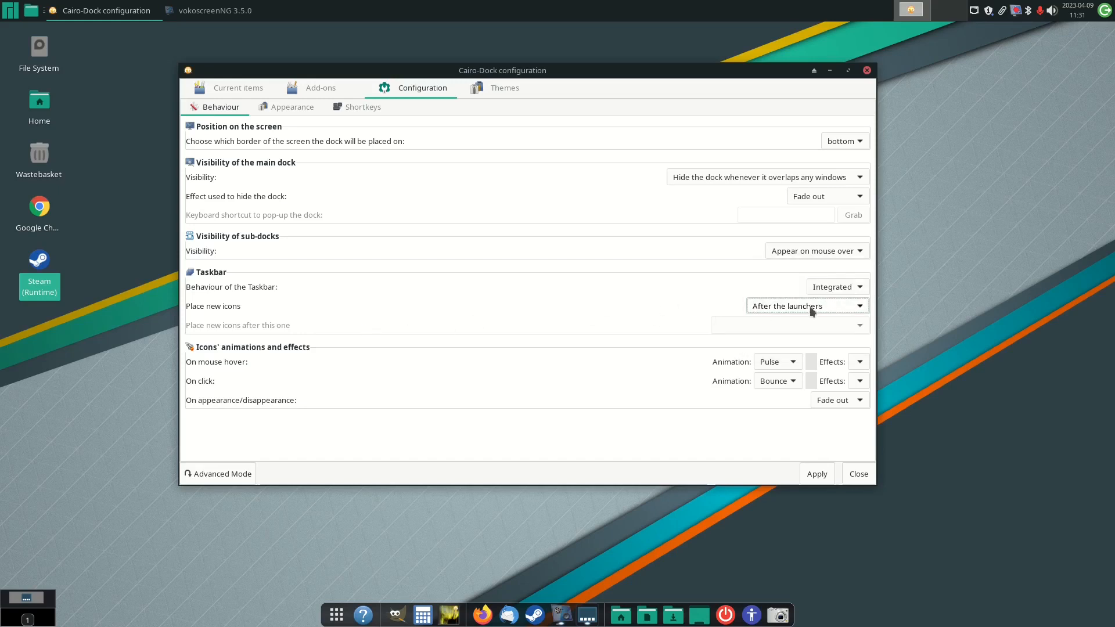
click(810, 307)
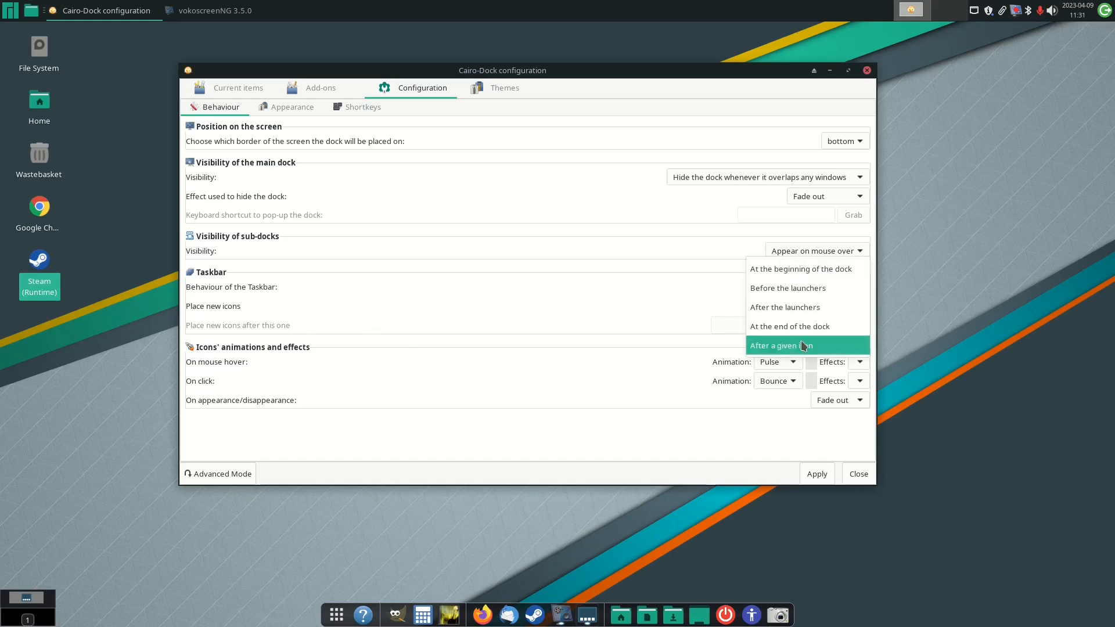
click(556, 283)
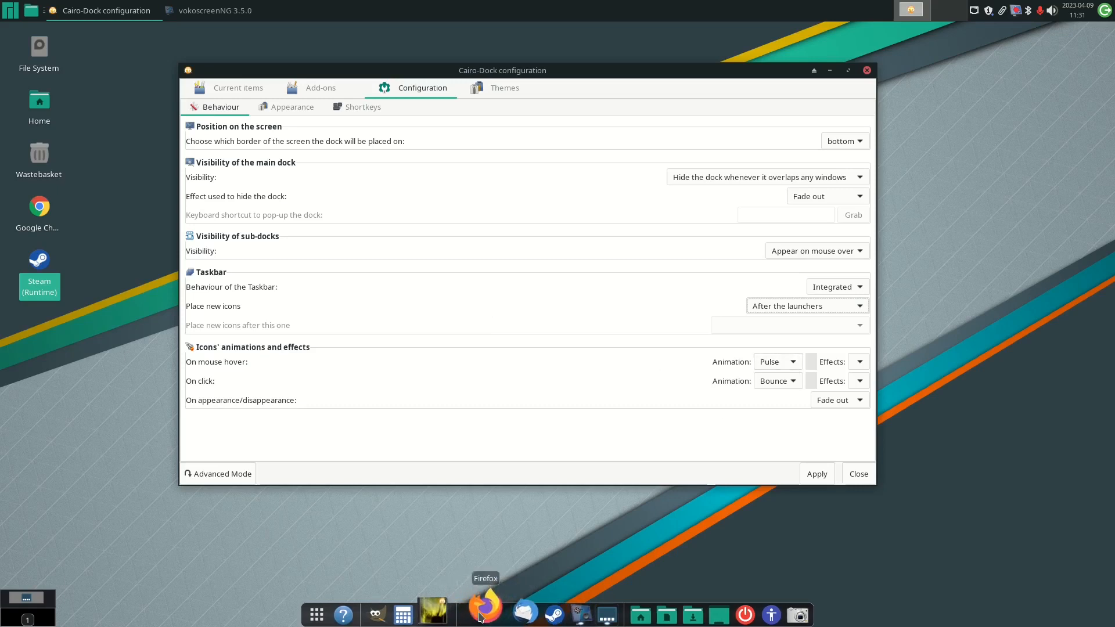
Try the Rotate, Wobbly and Blink icon animations on mouse hover, applying each and testing it on the dock
click(792, 365)
click(783, 382)
click(817, 480)
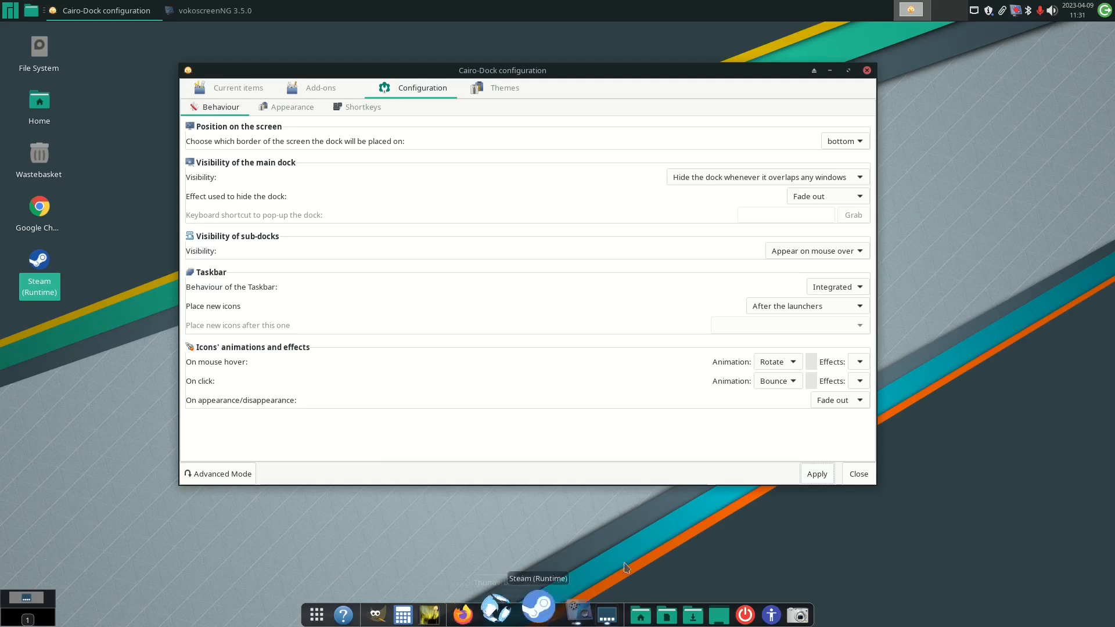
click(789, 364)
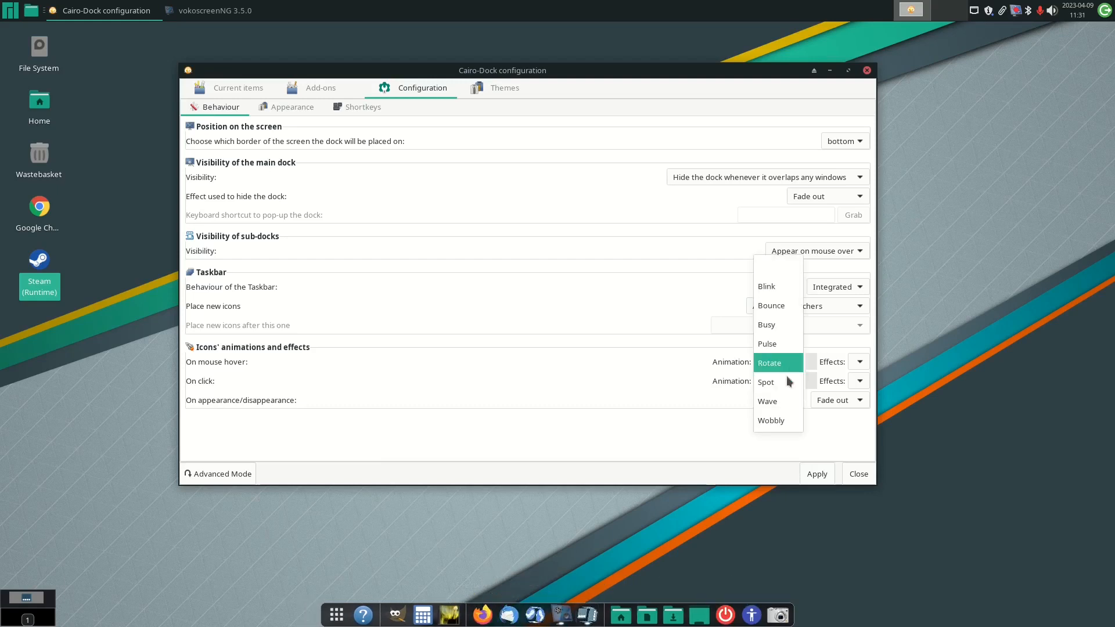
click(779, 419)
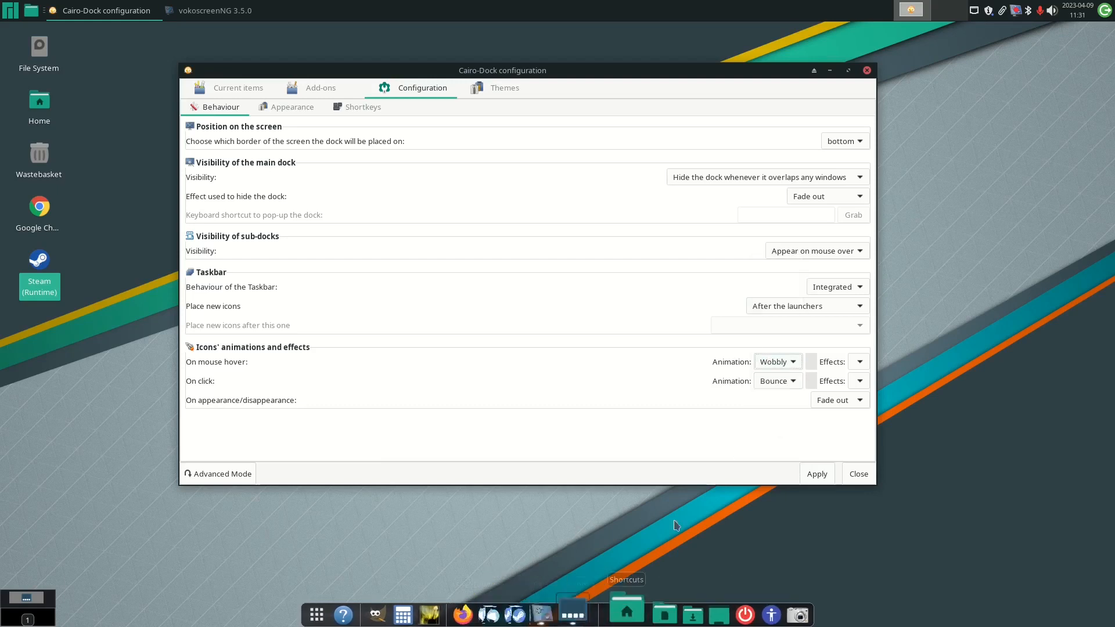
click(804, 471)
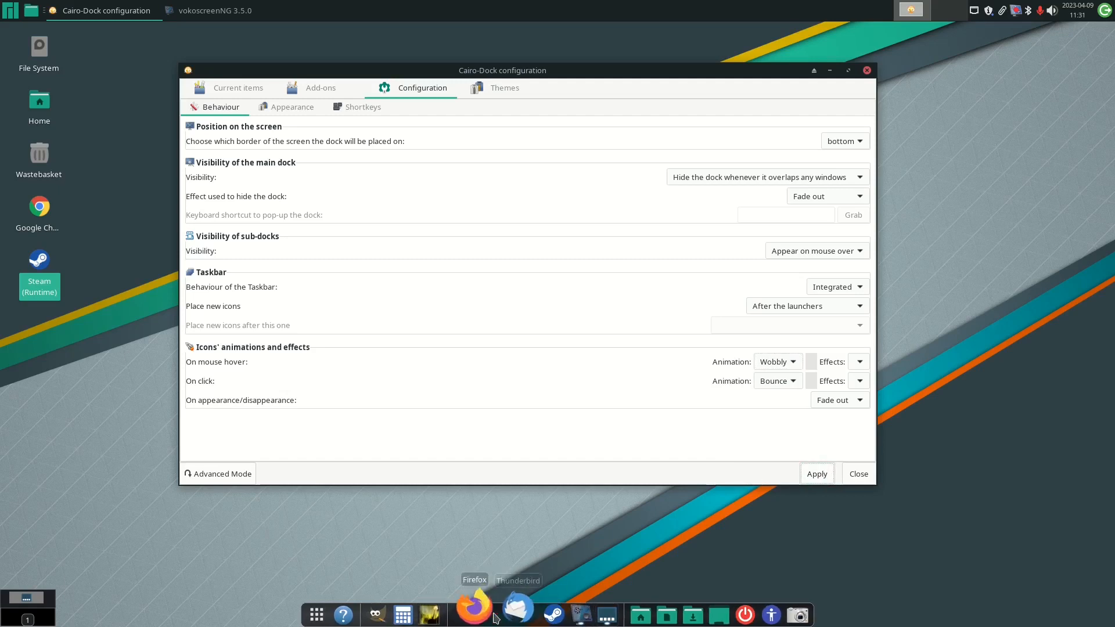
click(801, 363)
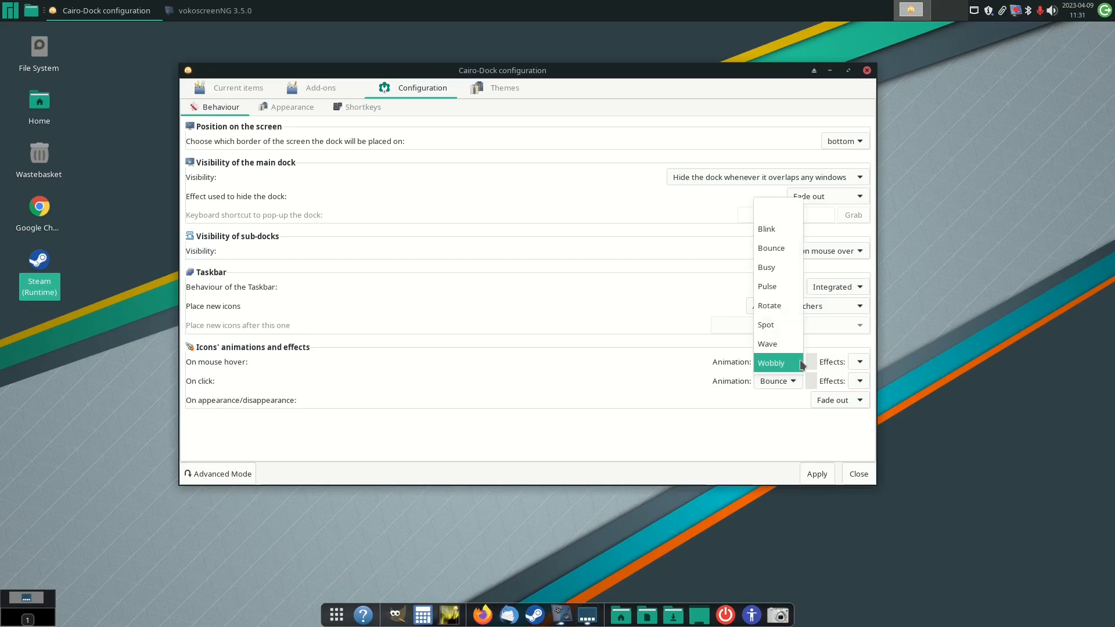
click(787, 230)
click(817, 475)
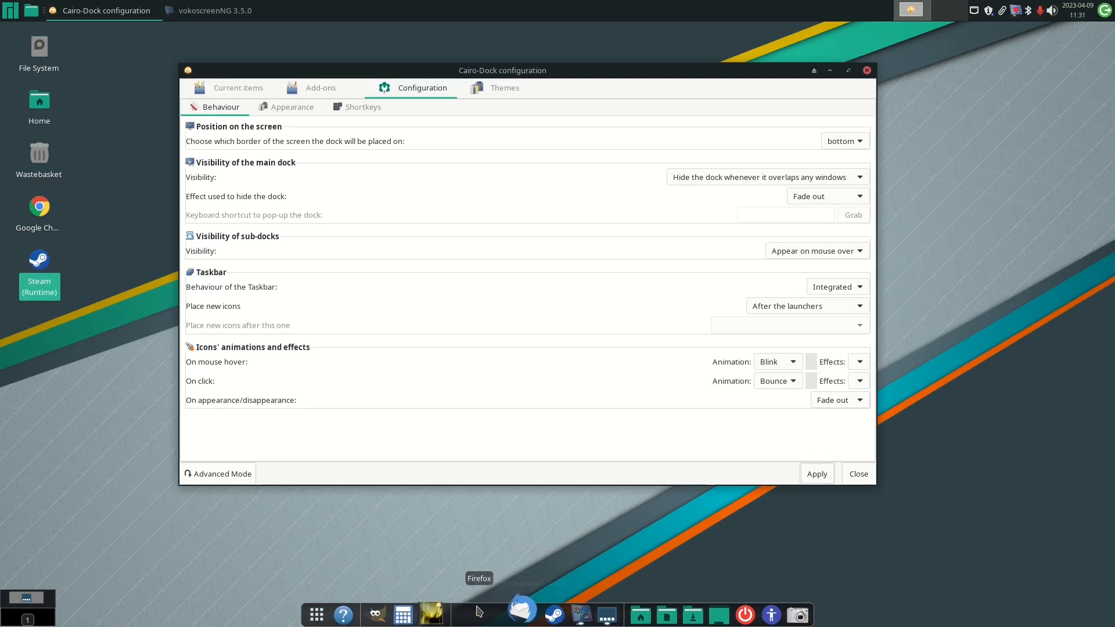
Set the icons' mouse-hover animation to Rotate and apply it
click(796, 362)
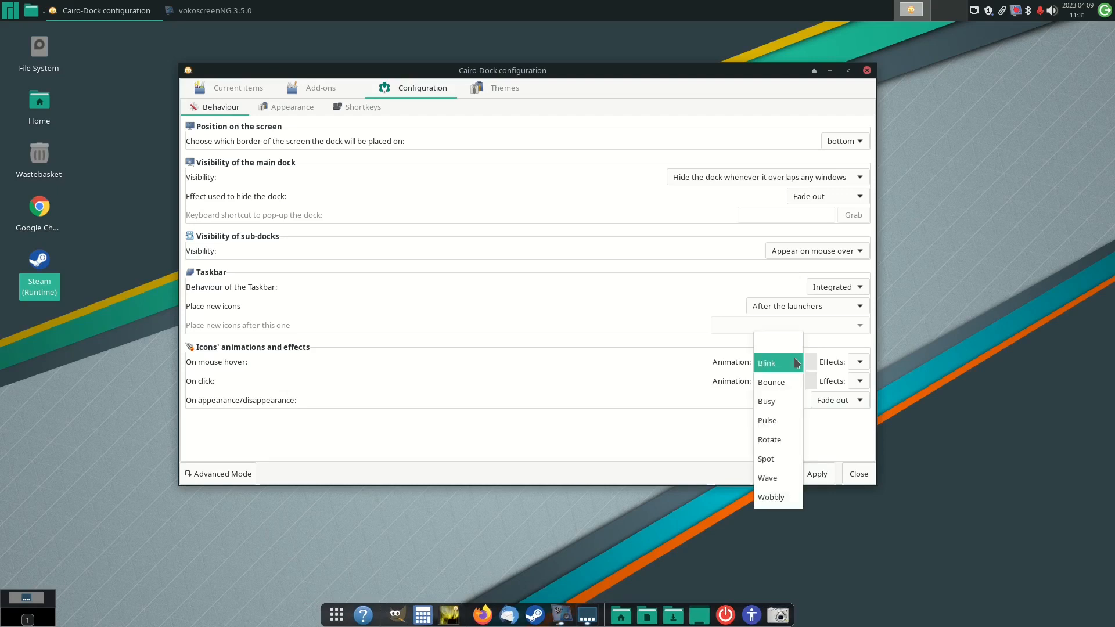
click(779, 439)
click(824, 472)
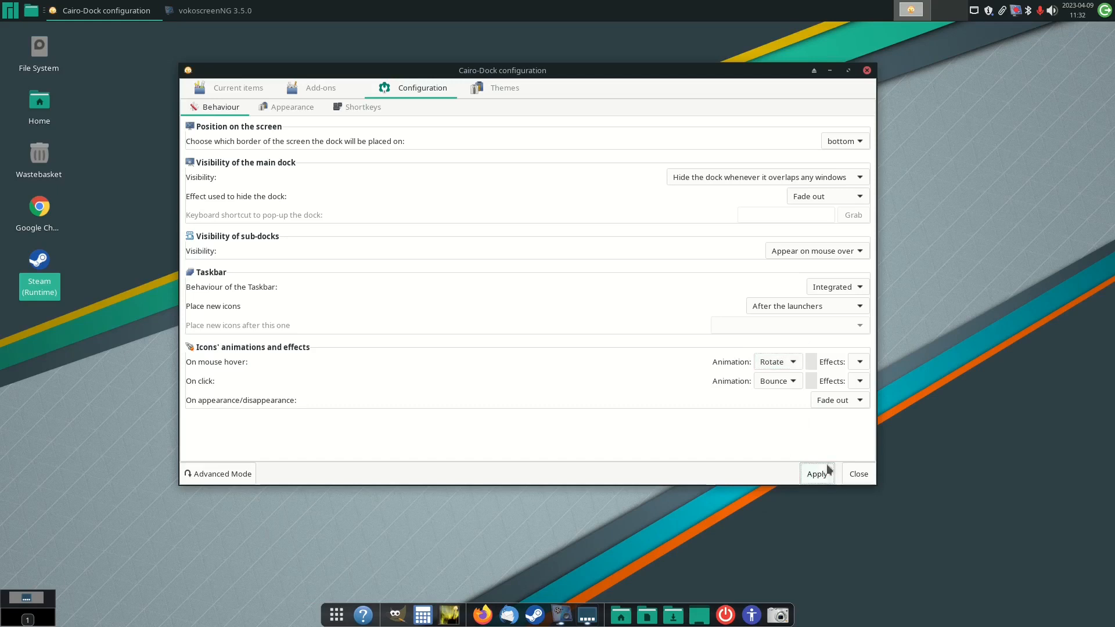
Open the list of loadable dock themes and preview Adeskbar, Alu and Brit
click(511, 91)
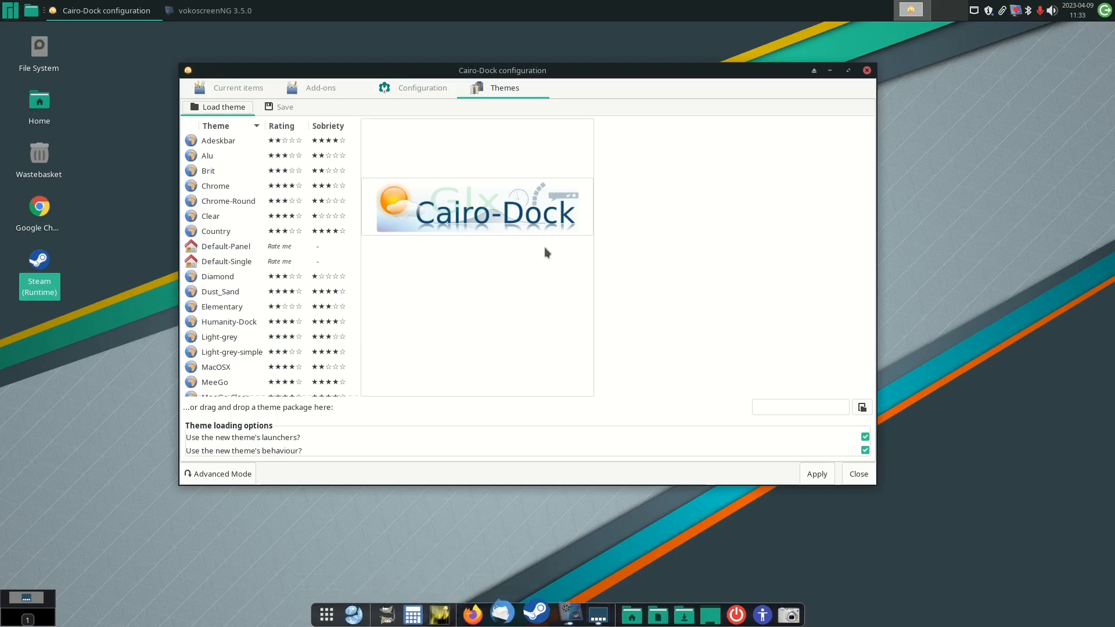
click(222, 142)
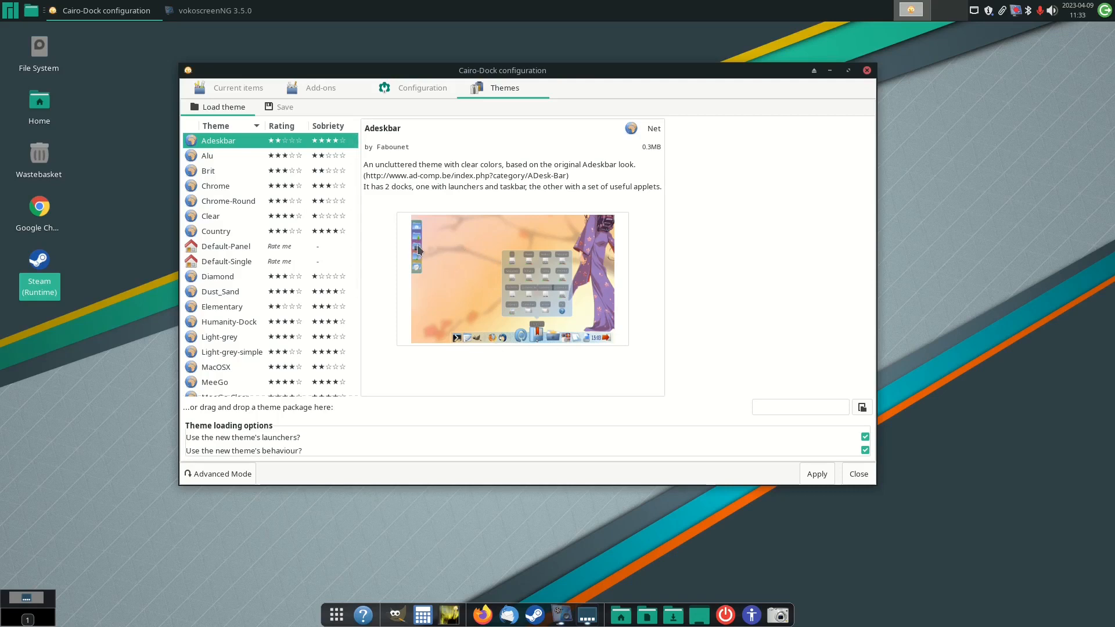
click(212, 156)
click(210, 169)
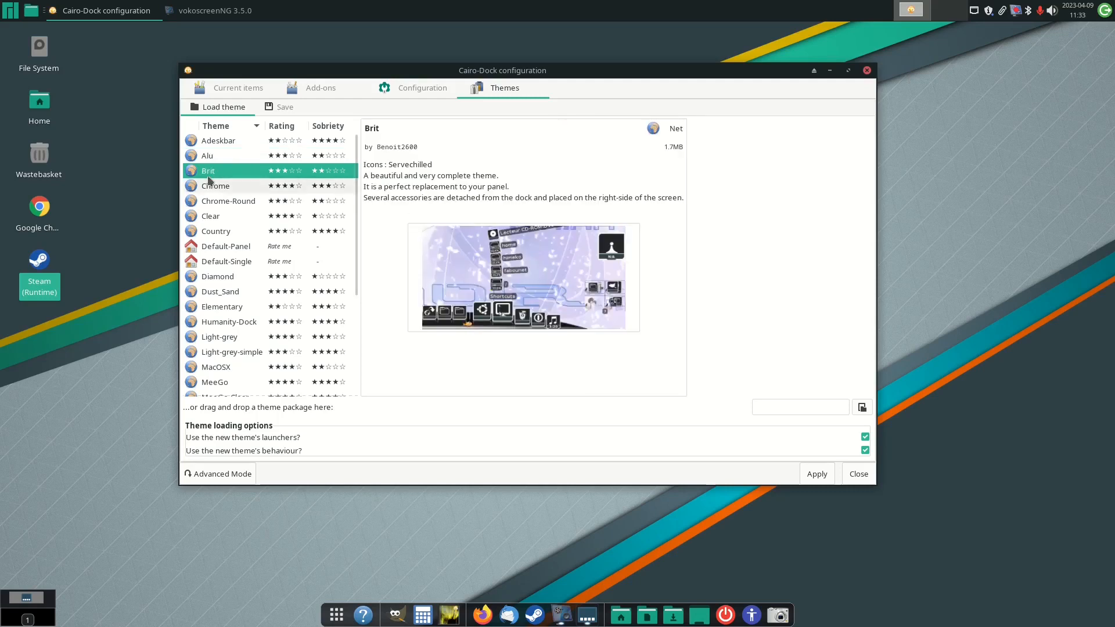
Load the Chrome theme, continuing without saving the changes to the current theme
click(211, 182)
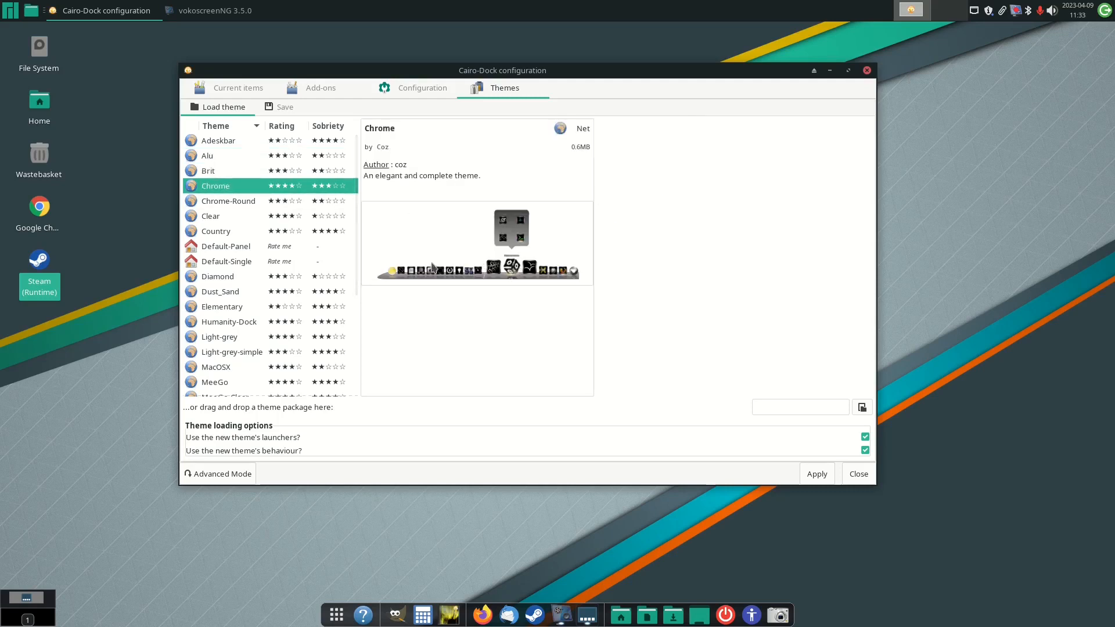
click(817, 473)
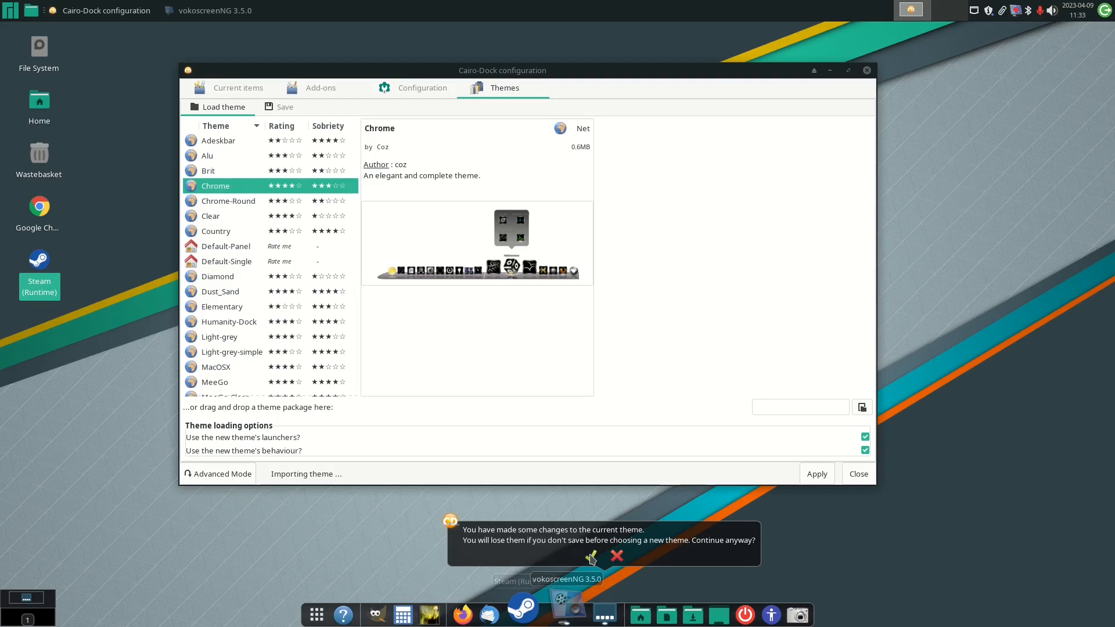
click(591, 557)
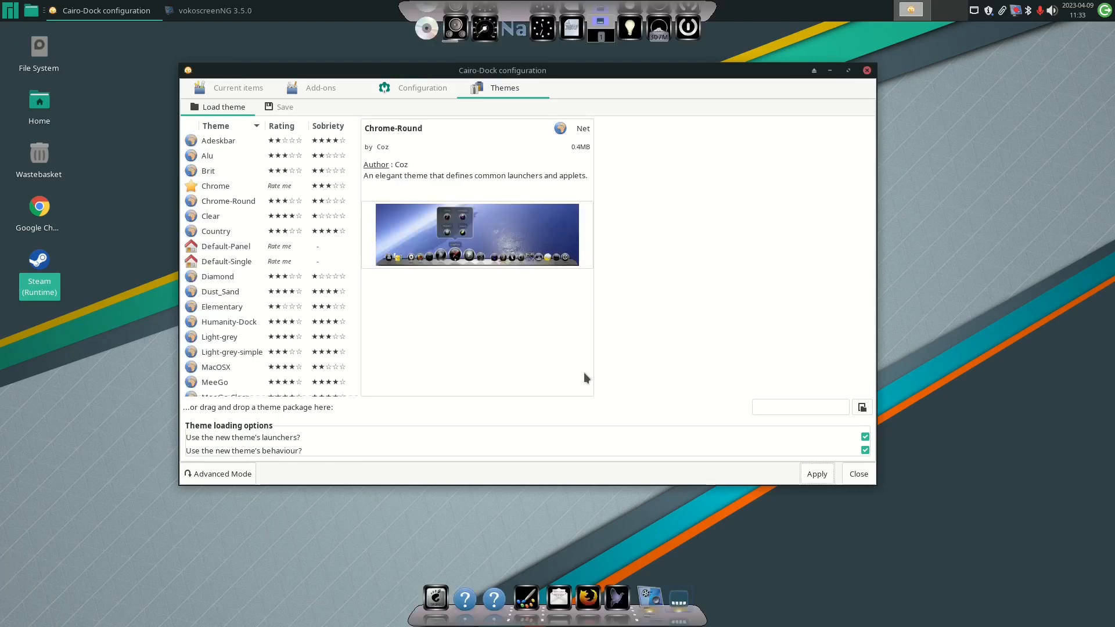
Look through the Accessories and Office categories in the Chrome dock's applications menu and close it
click(439, 598)
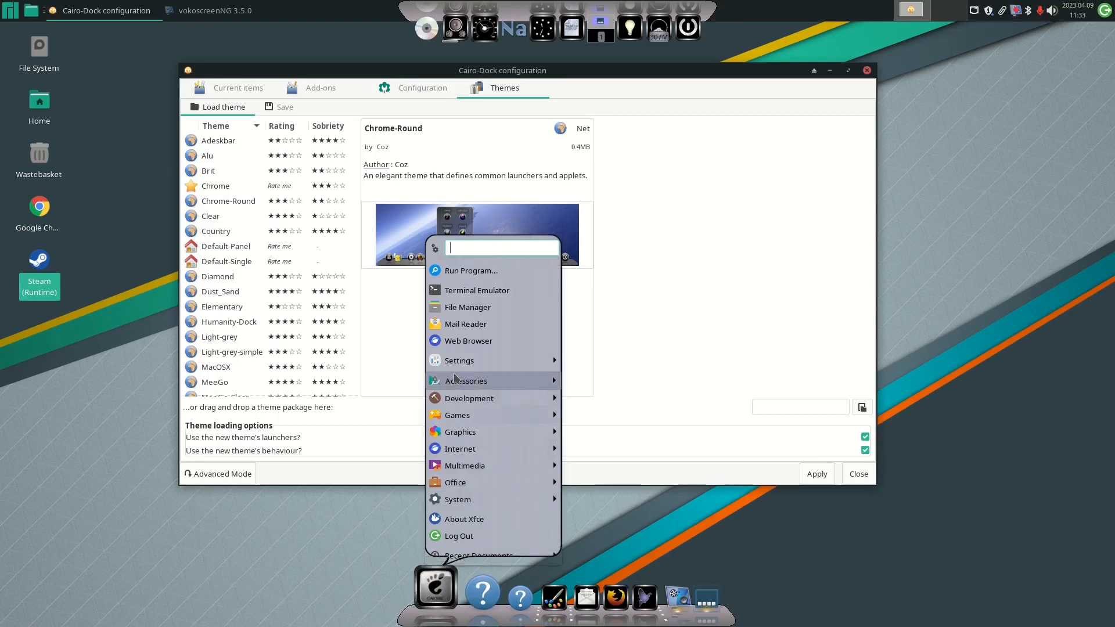
mouse_move(471, 378)
mouse_move(494, 479)
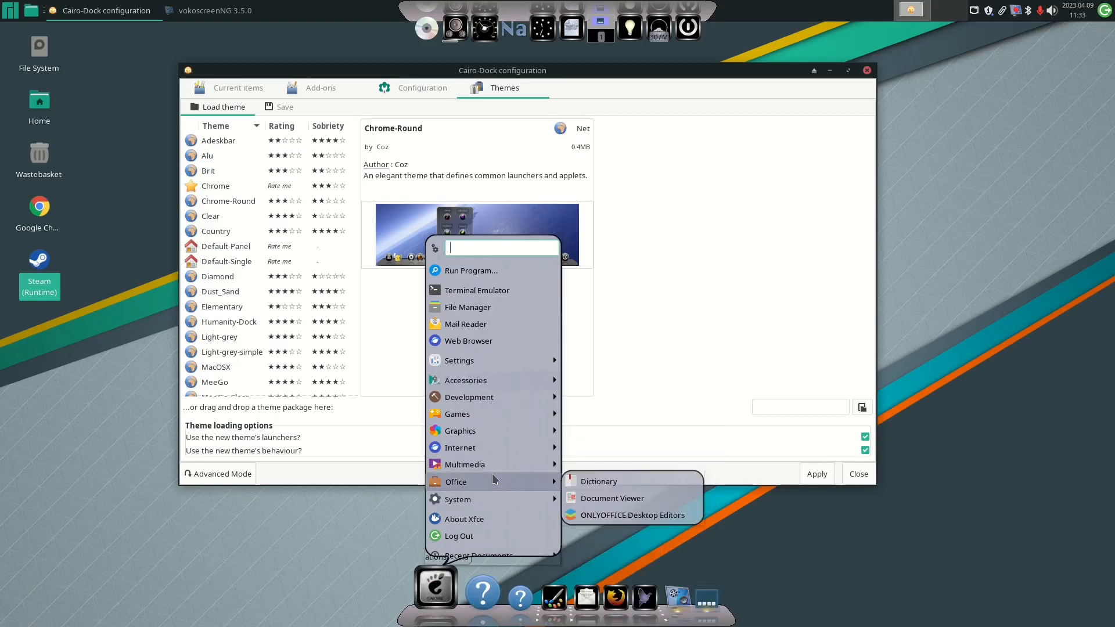
click(222, 537)
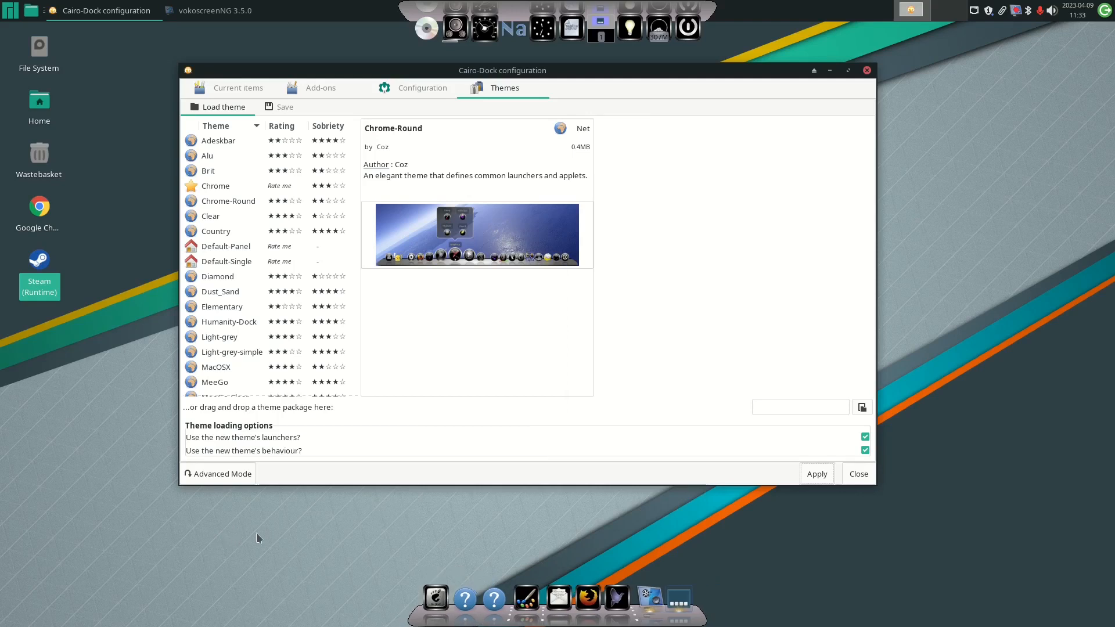
Remove the Xfce Terminal and Thunar File Manager launchers from the bottom dock, confirming each removal
right_click(469, 595)
mouse_move(496, 543)
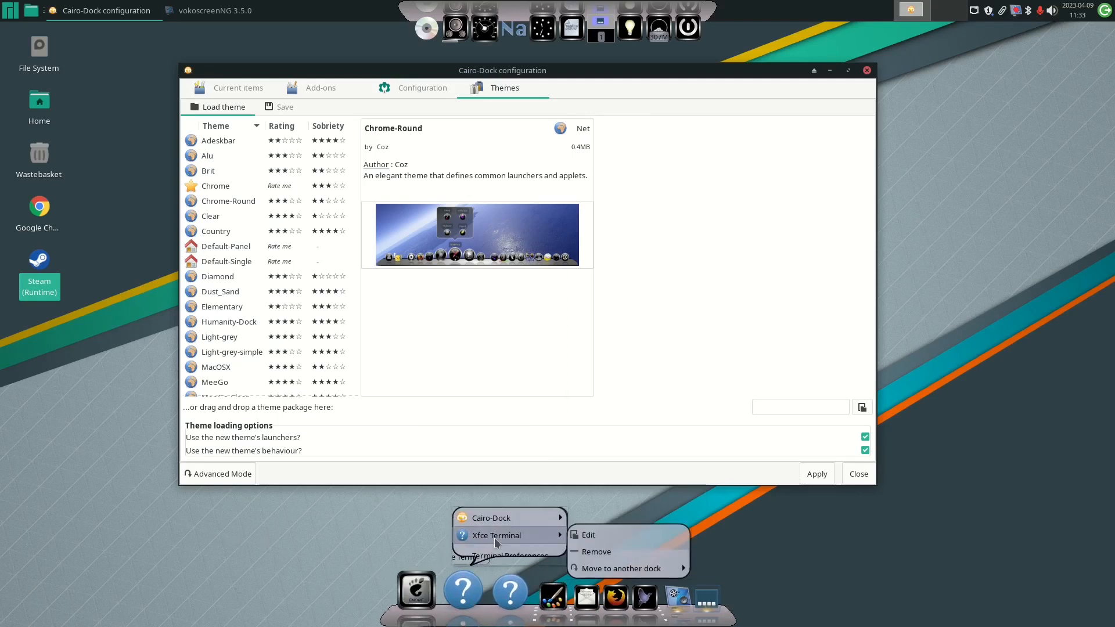
click(598, 556)
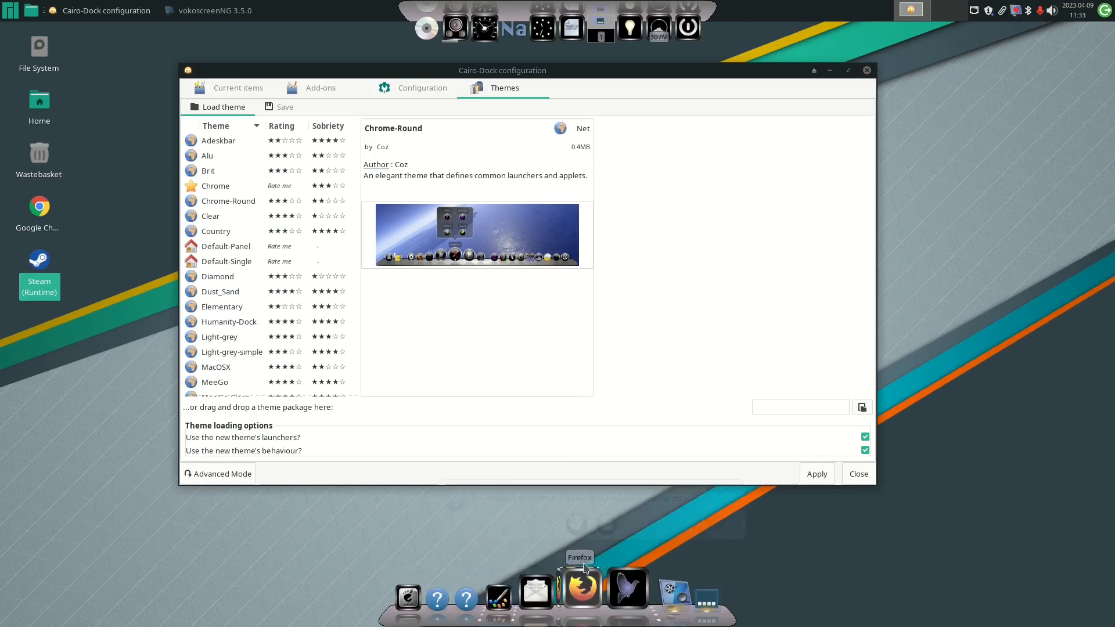
click(576, 530)
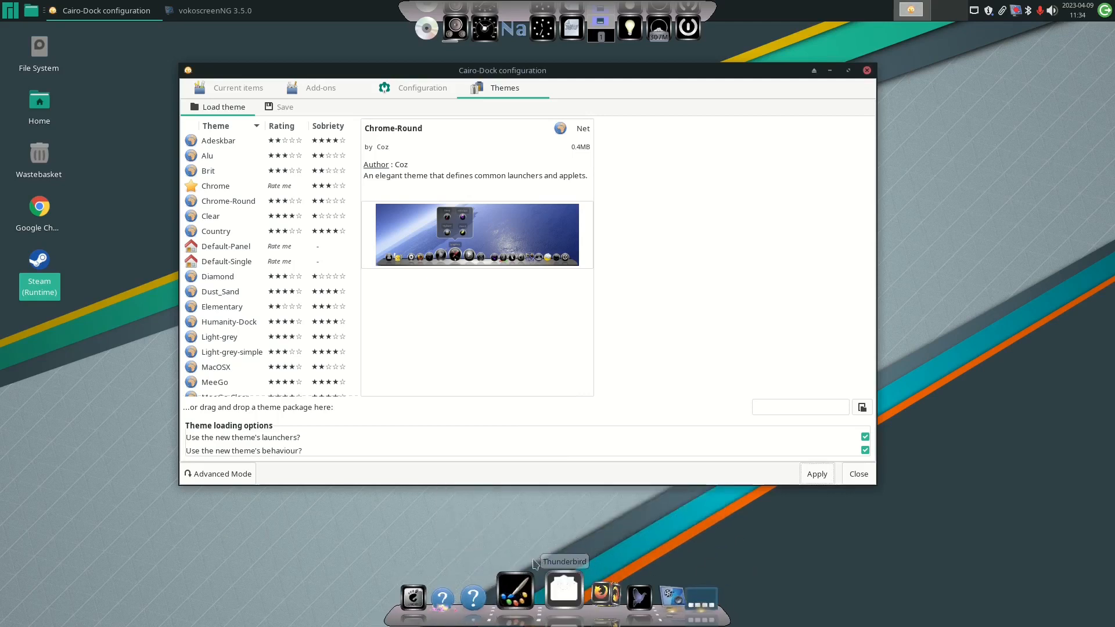
right_click(486, 595)
mouse_move(511, 502)
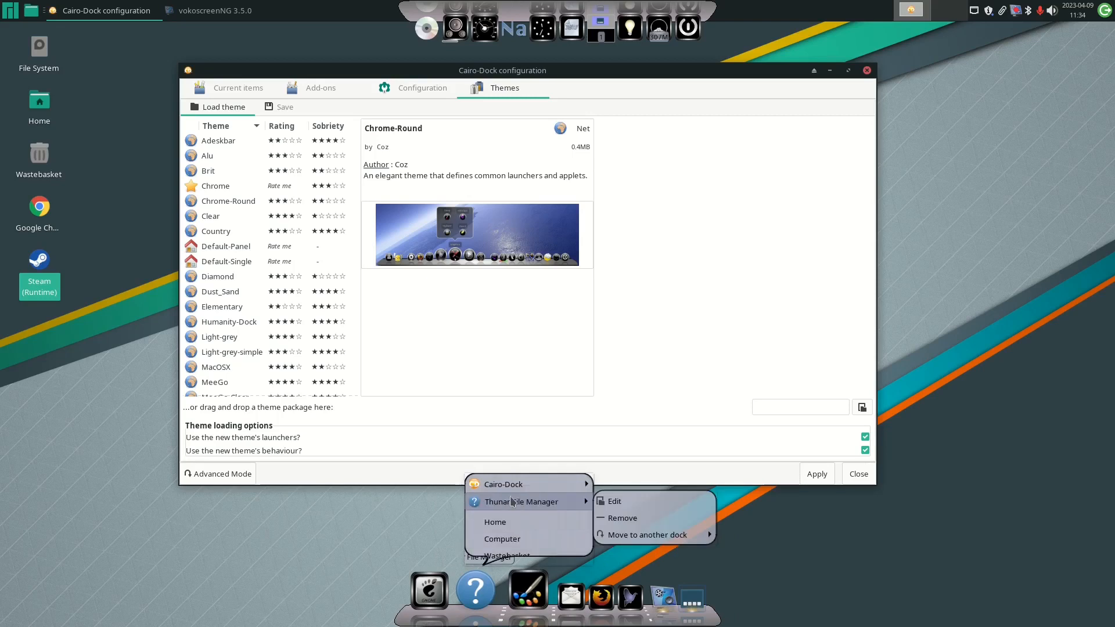
click(627, 523)
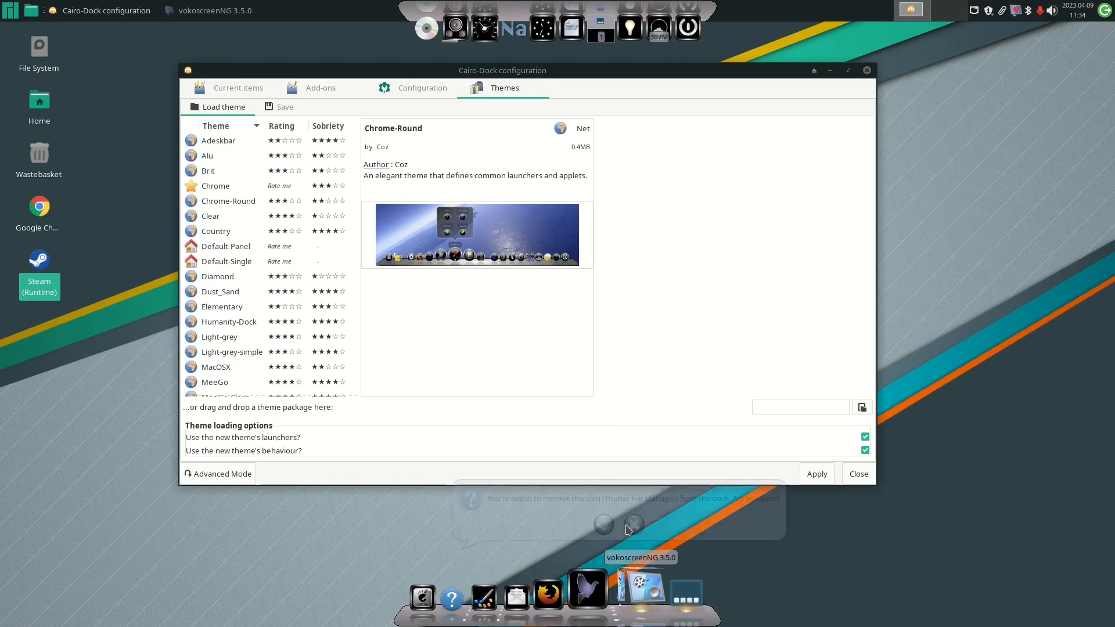
click(605, 526)
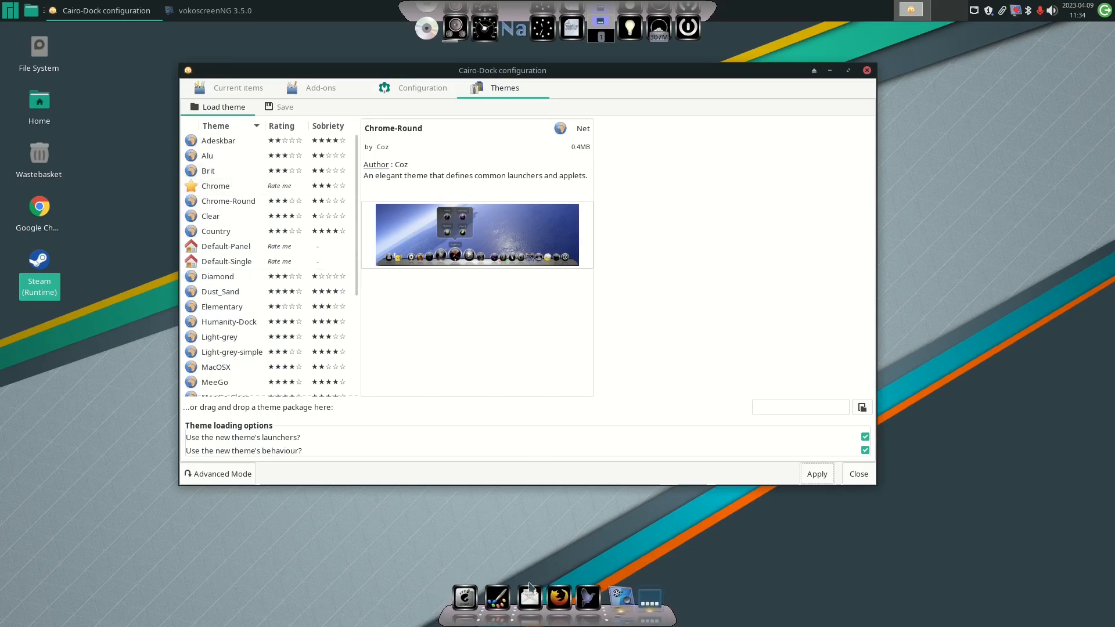
Preview the Default-Panel, Diamond and Dust_Sand themes in the theme list
click(658, 604)
click(658, 604)
click(224, 246)
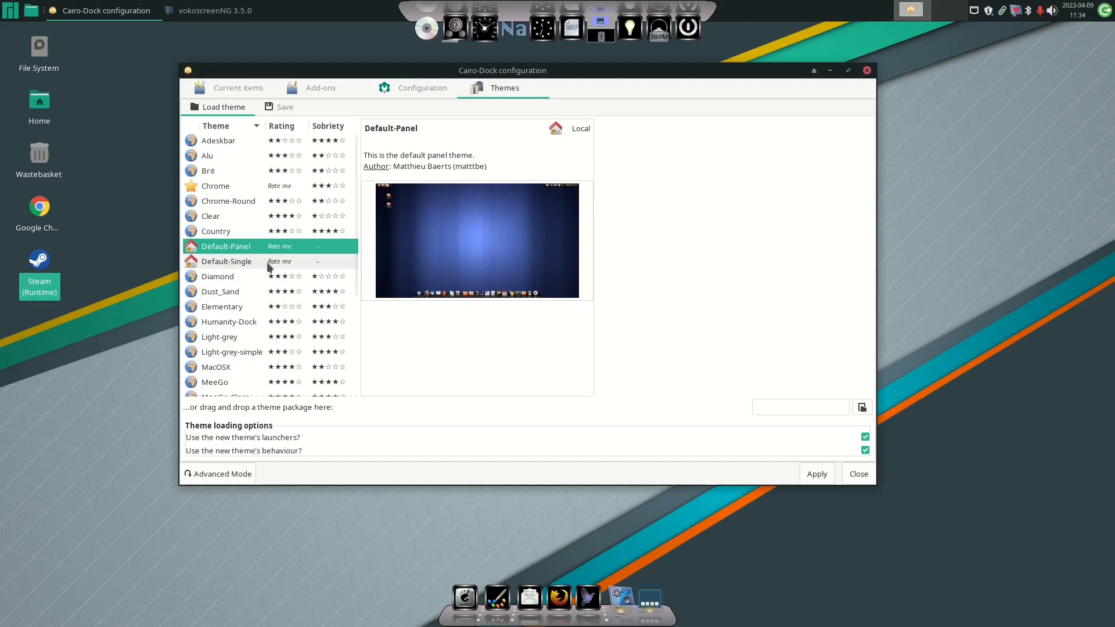
click(240, 276)
click(237, 292)
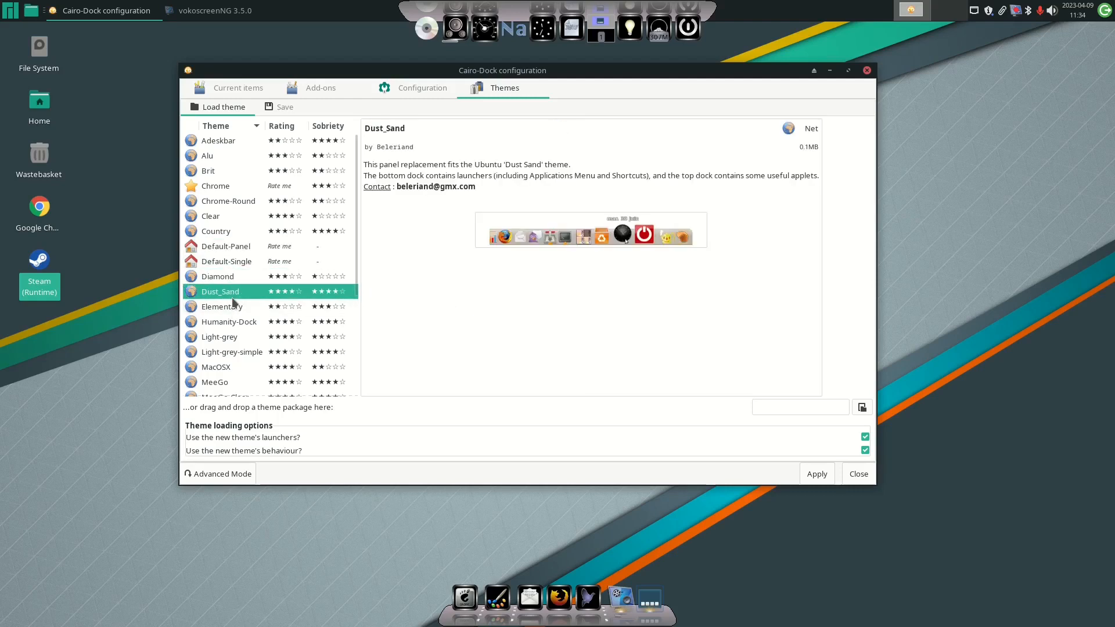
Load the Elementary theme and dismiss the notification area error message
click(229, 303)
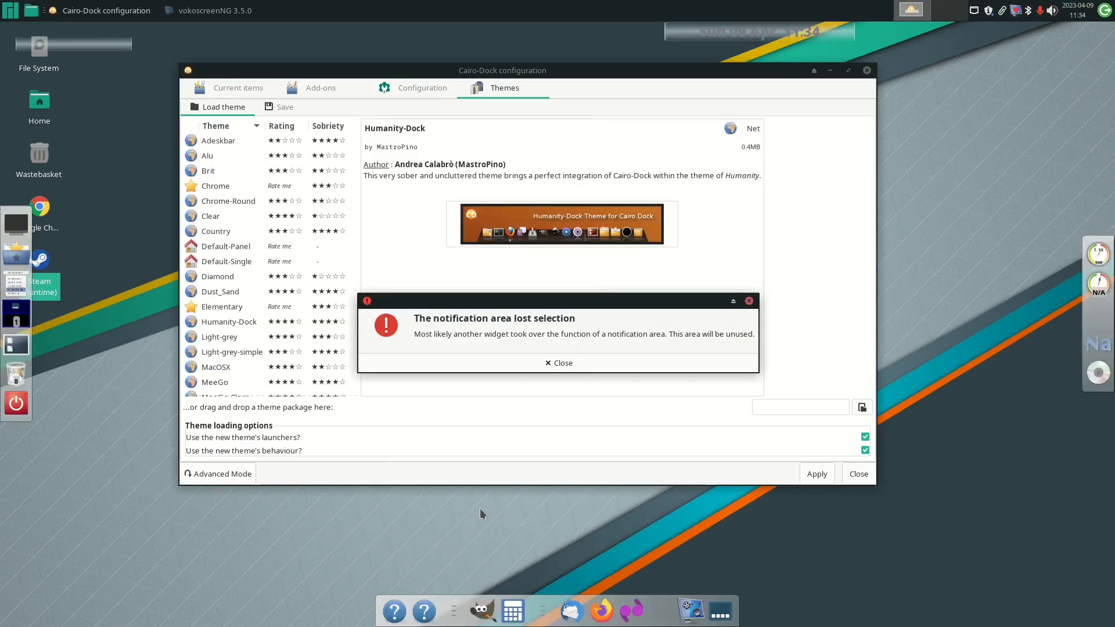
click(531, 363)
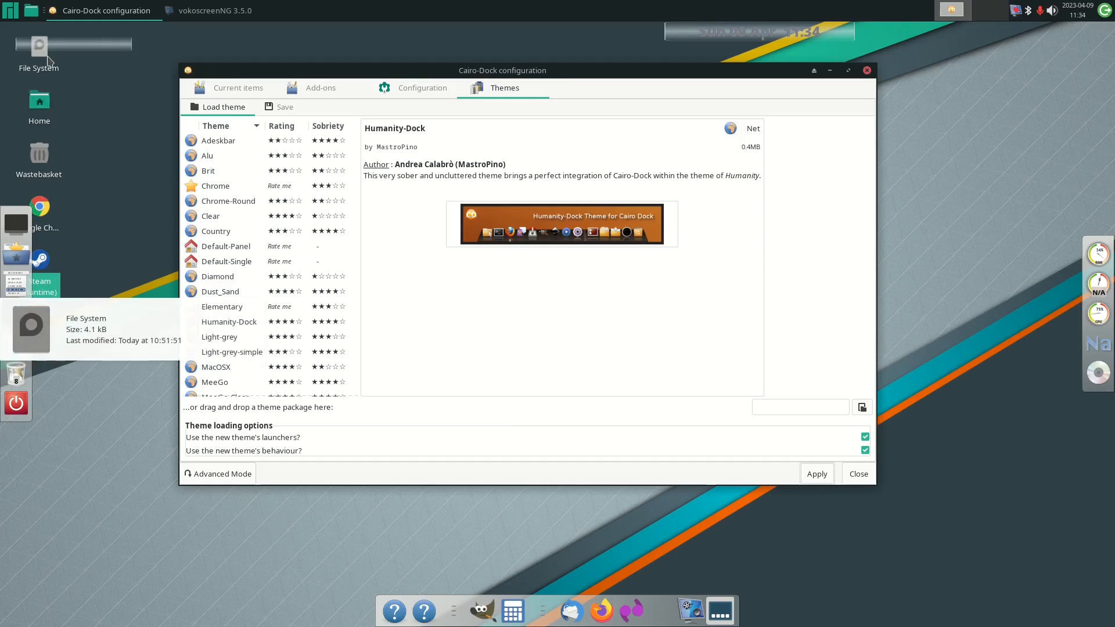
right_click(49, 70)
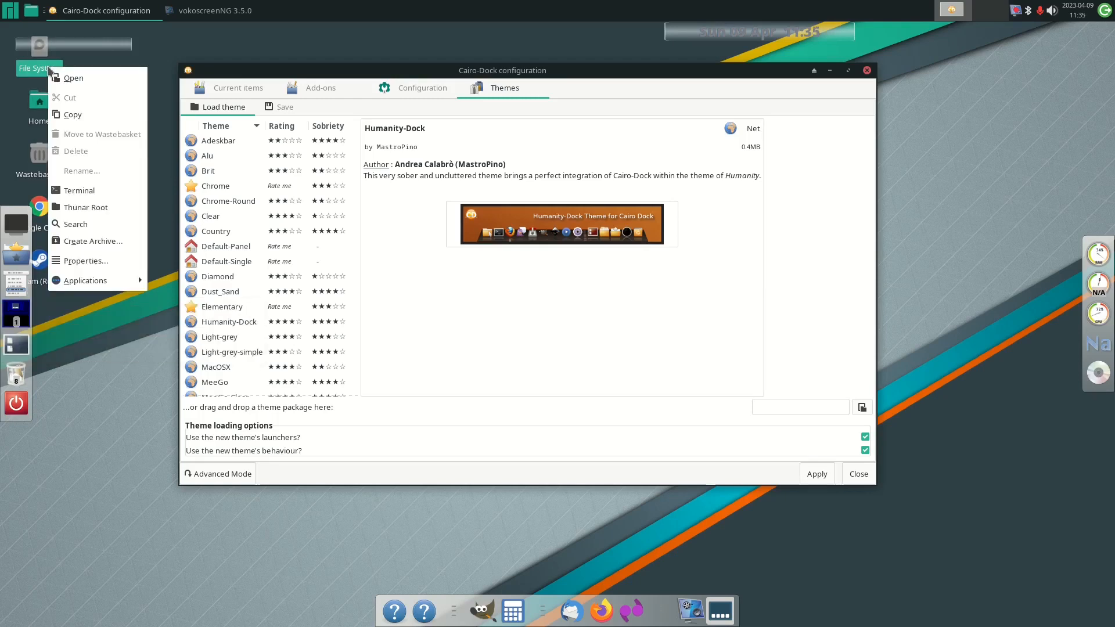
click(113, 327)
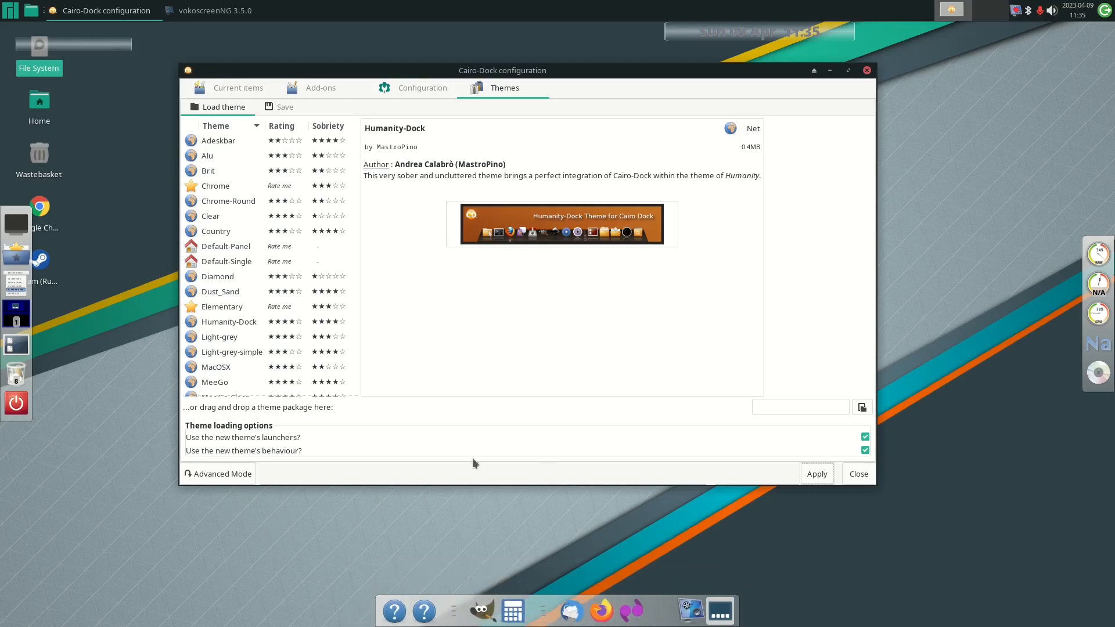
Load the MacOSX theme, including its launchers and behaviour
click(225, 316)
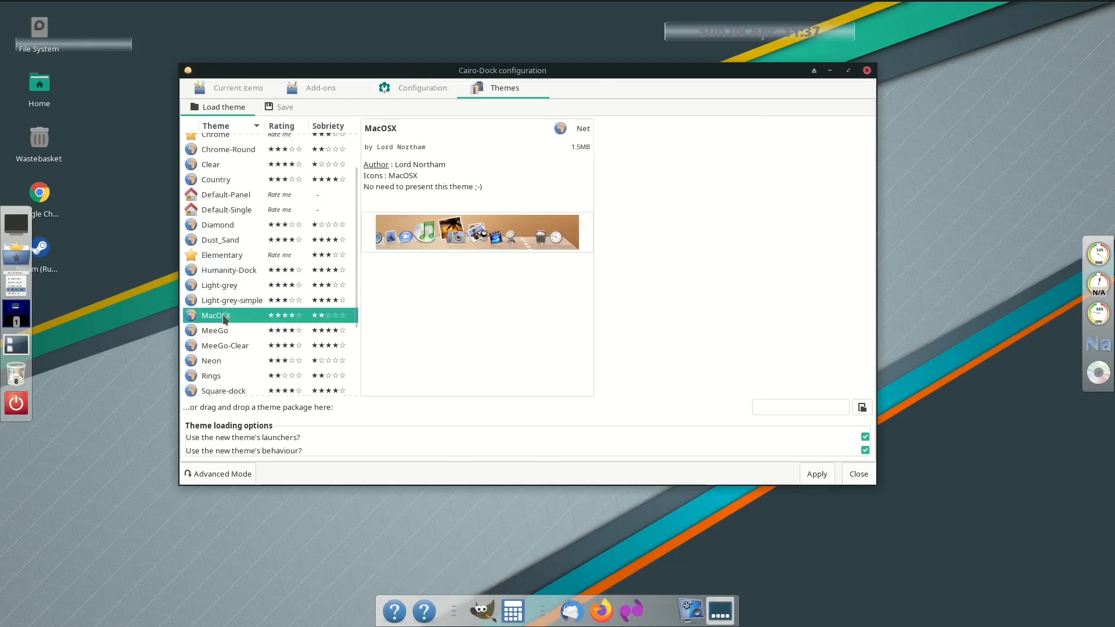
click(813, 473)
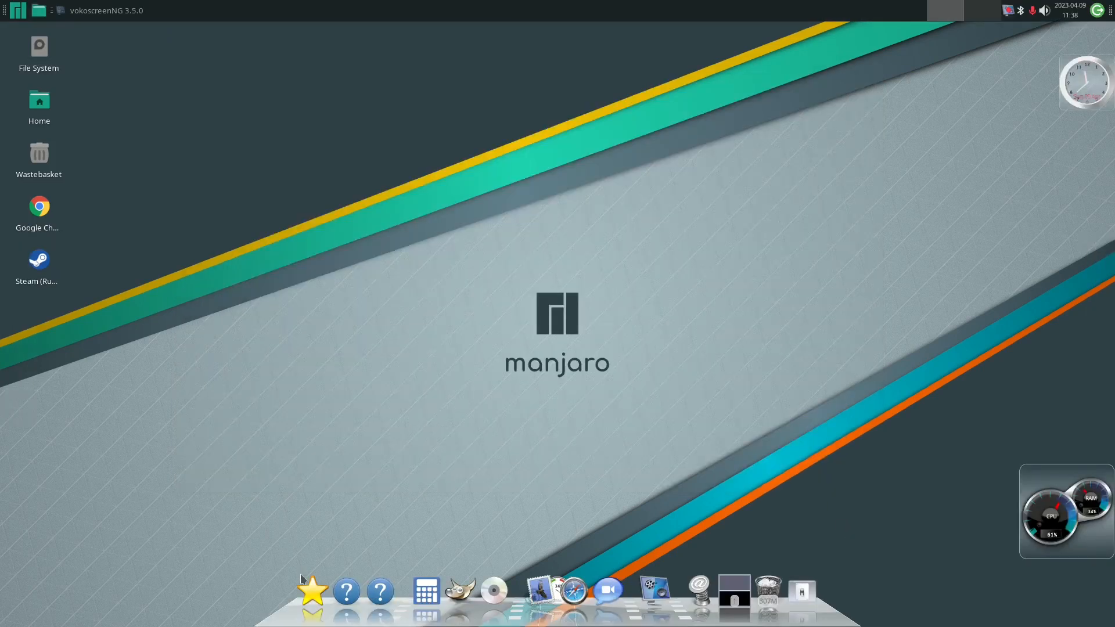
Look through the Internet, Settings and Development categories in the MacOSX dock's applications menu and close it
click(315, 590)
mouse_move(347, 373)
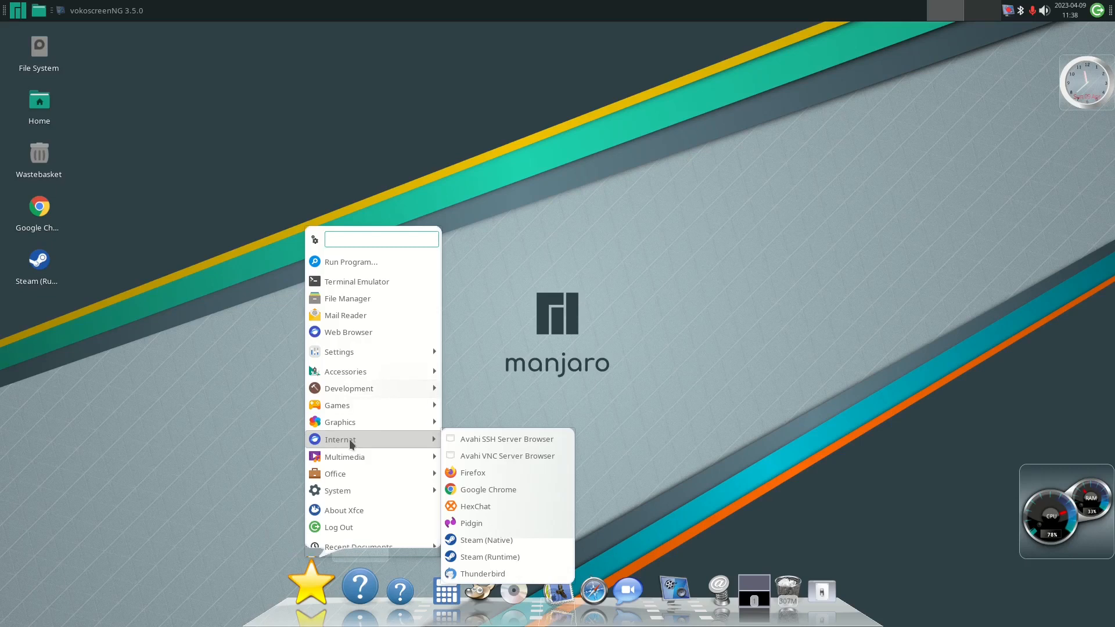
mouse_move(353, 473)
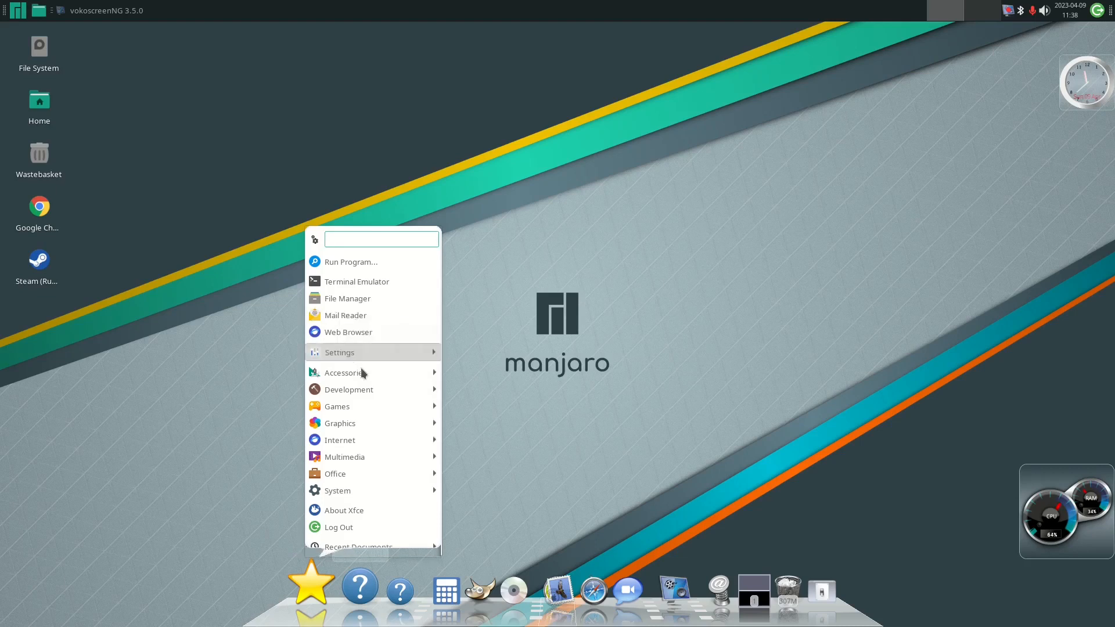
mouse_move(416, 390)
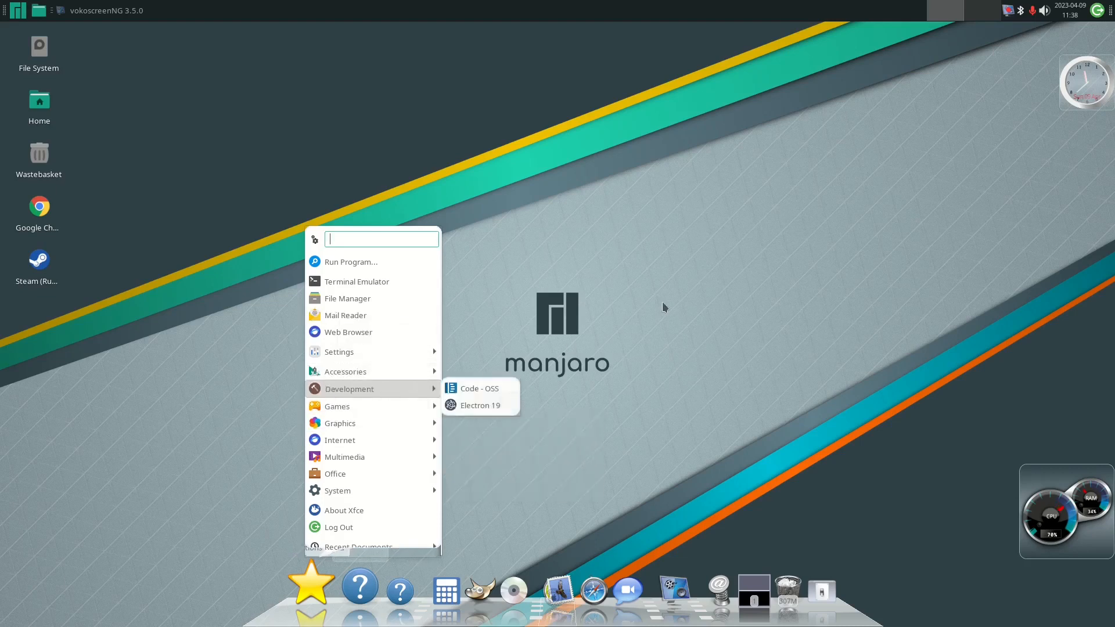
click(664, 306)
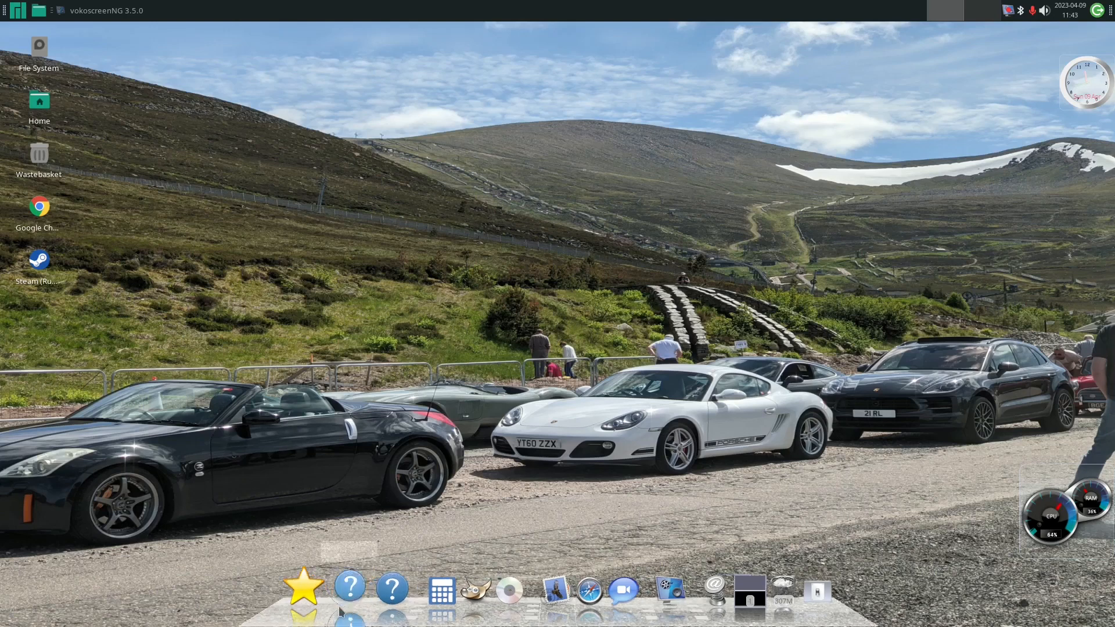
Reopen the dock's applications menu over the car wallpaper and look at its Log Out and Recent Documents entries
click(312, 589)
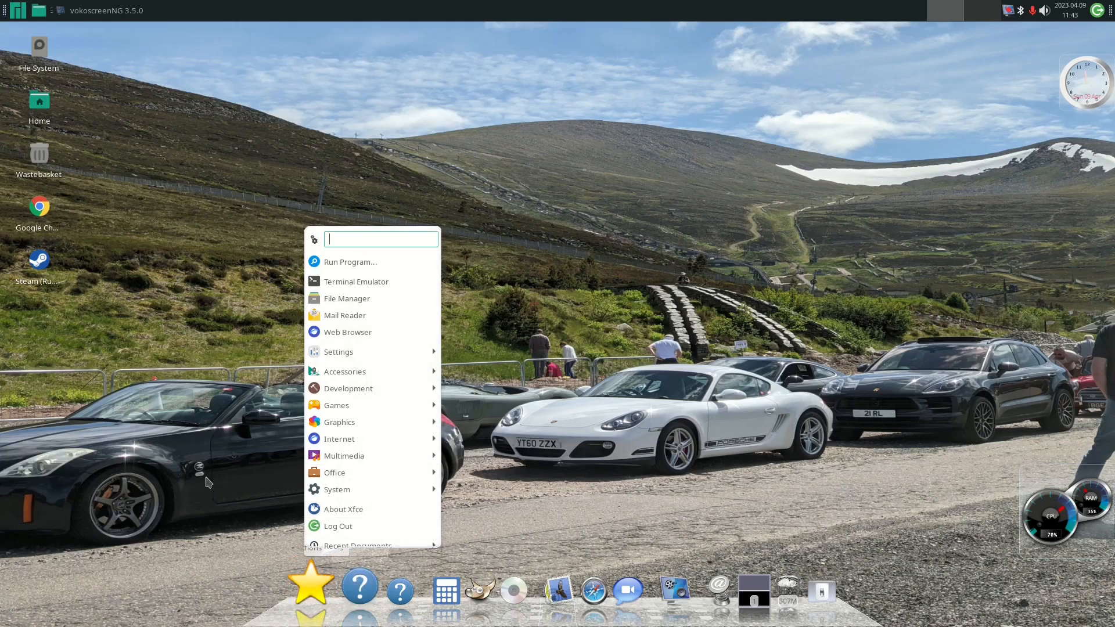
click(313, 586)
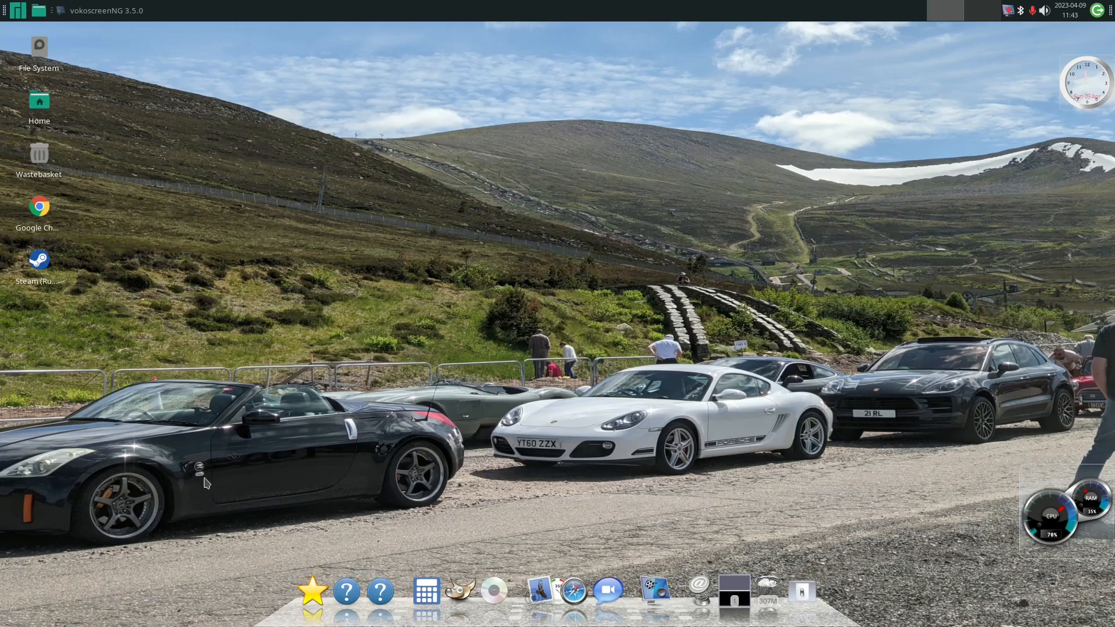
click(313, 590)
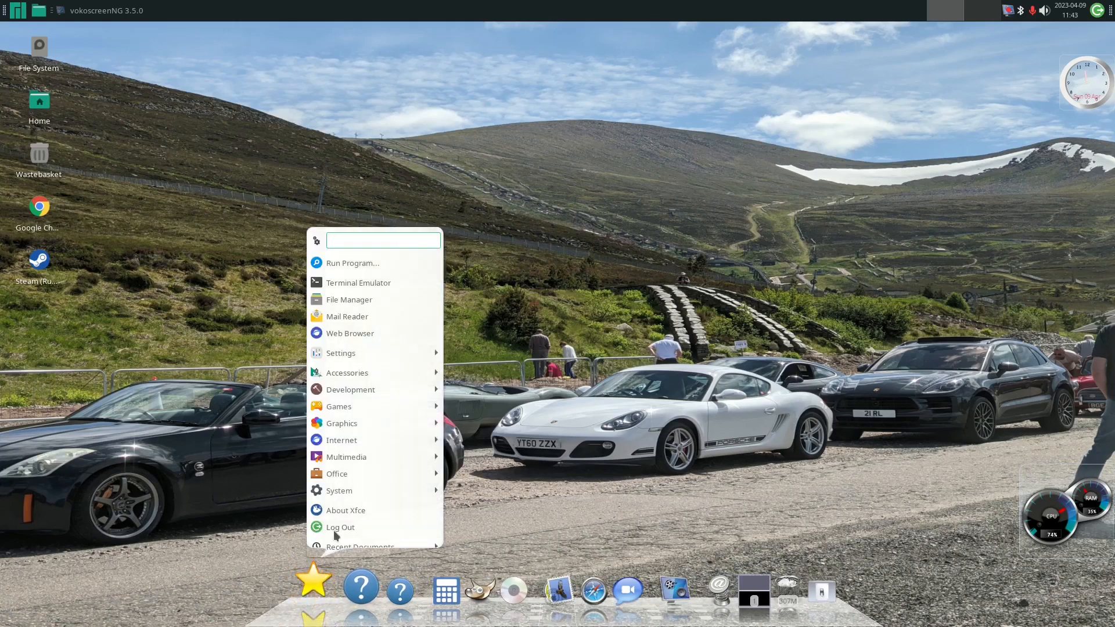
mouse_move(333, 548)
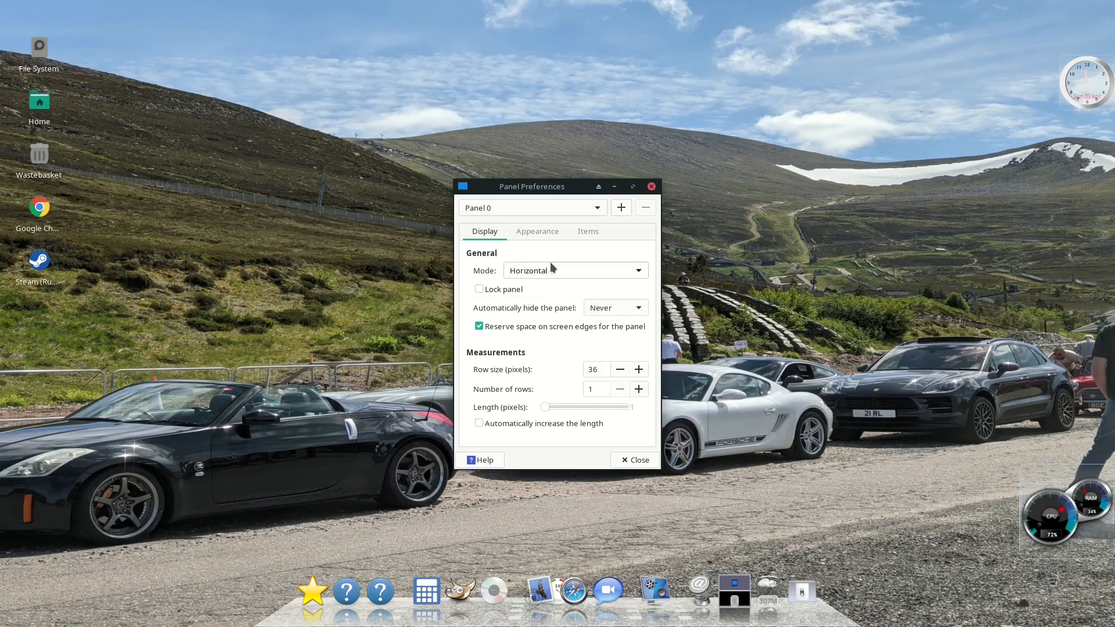
Look over the Appearance, Items and Display settings of Panel 0 and close the panel preferences
click(543, 232)
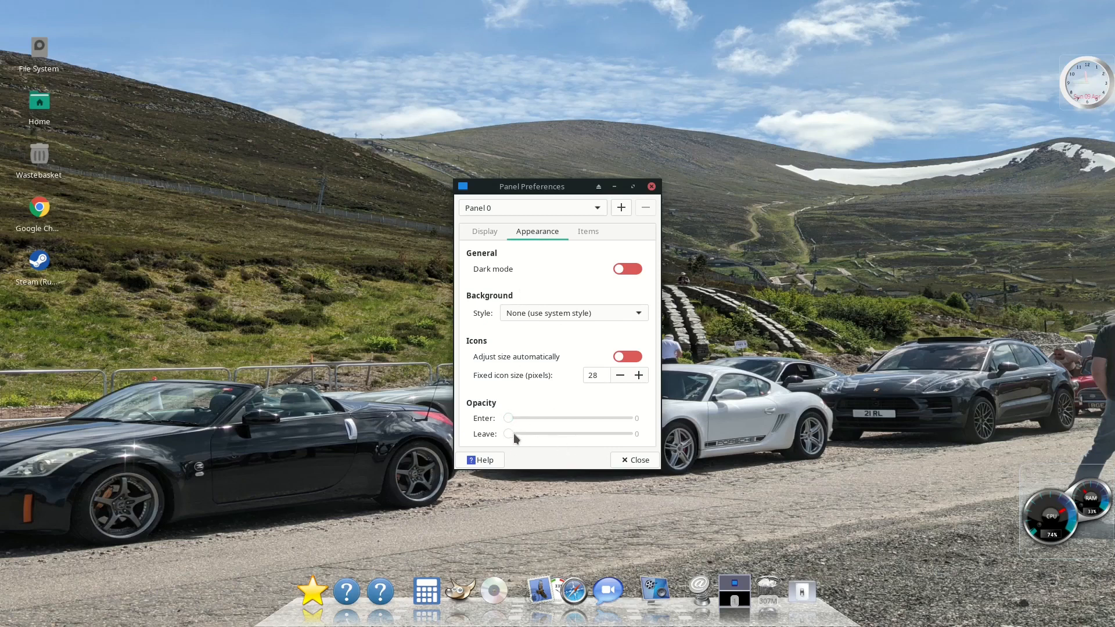
click(584, 230)
click(538, 233)
click(483, 232)
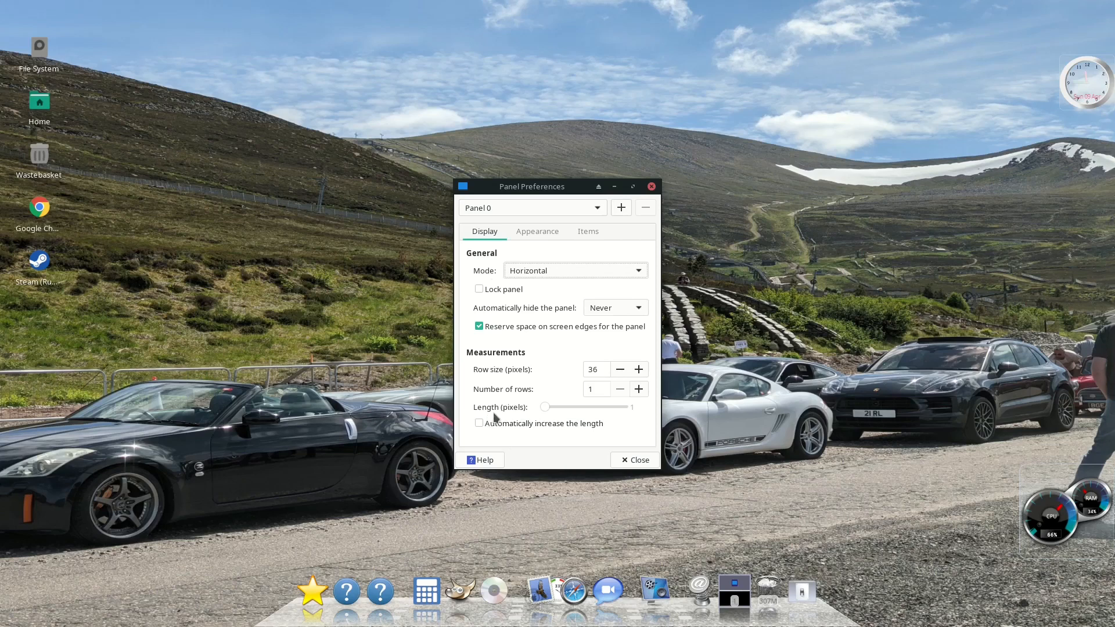
click(637, 462)
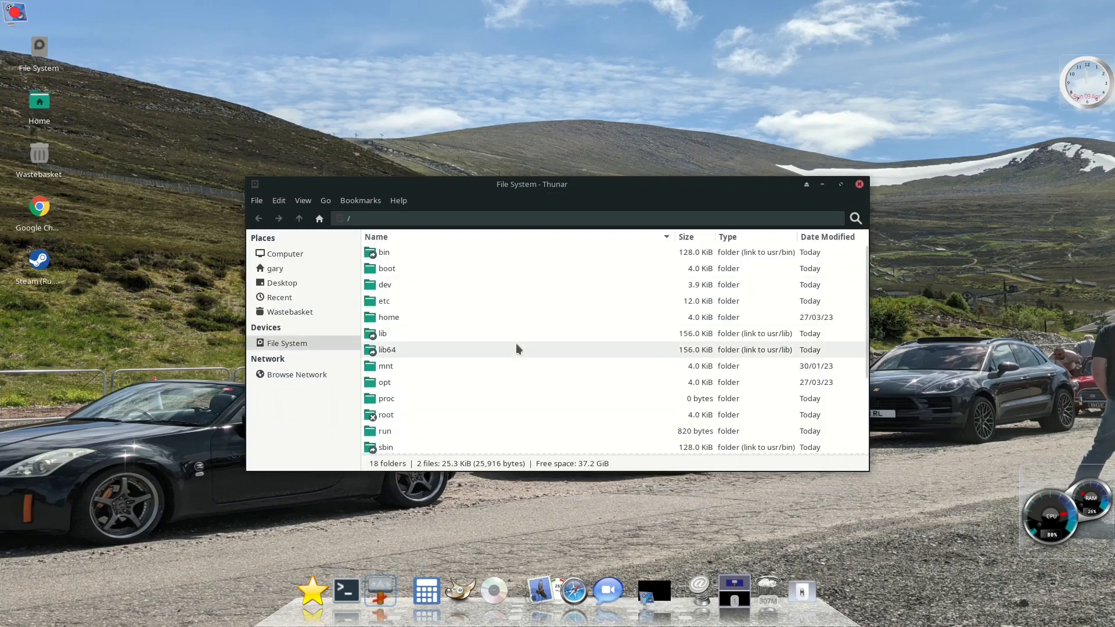
Go from the file system root to the /usr/share/icons folder in Thunar
scroll(516, 347, down, 3)
double_click(417, 392)
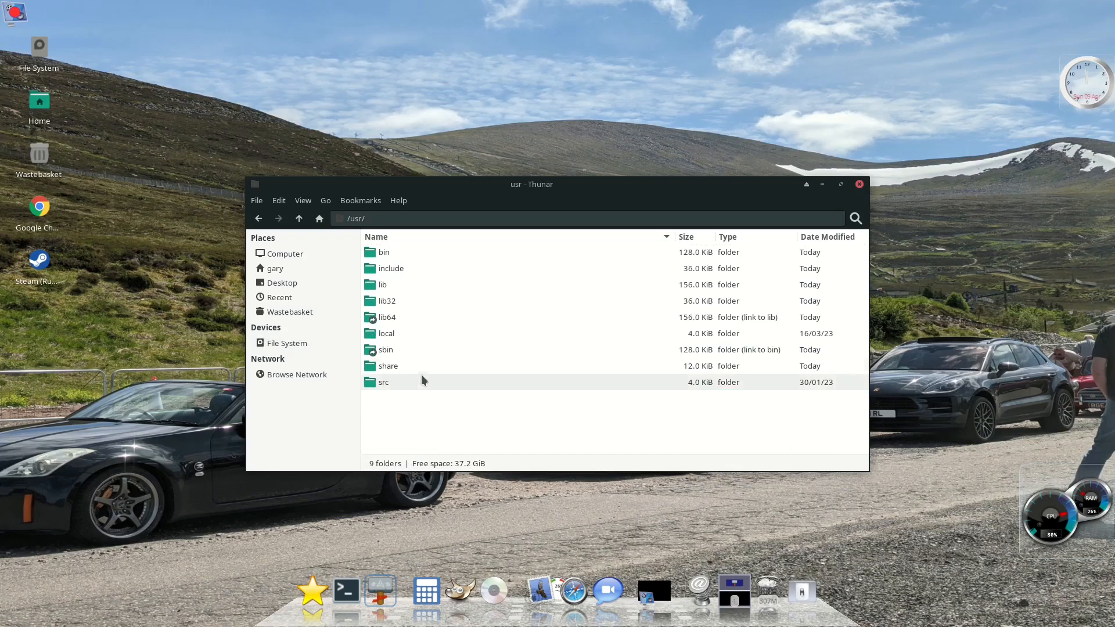
double_click(391, 367)
scroll(408, 279, down, 10)
scroll(408, 278, down, 10)
double_click(408, 277)
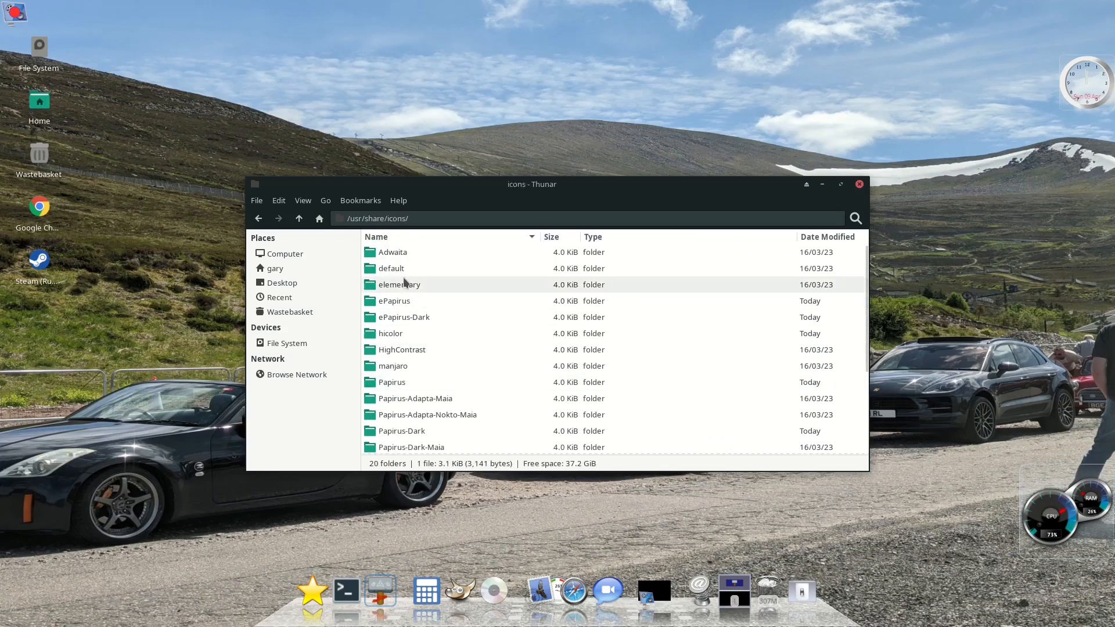
Open the hicolor/32x32/apps folder and look through its PNG icons, down to the Xfce terminal and volman ones
double_click(408, 334)
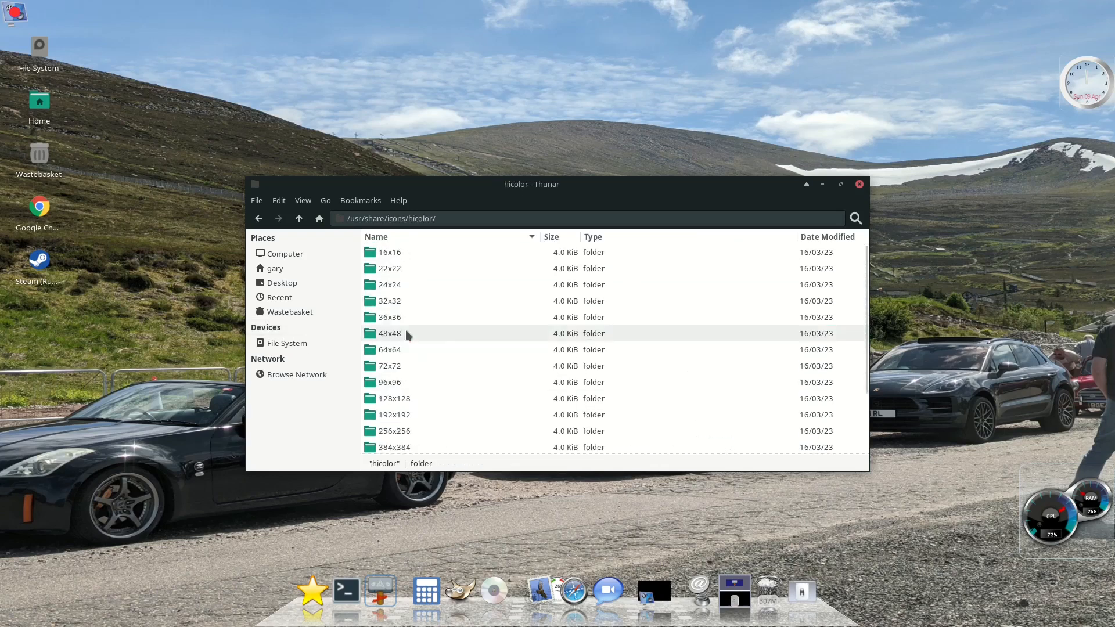
double_click(408, 302)
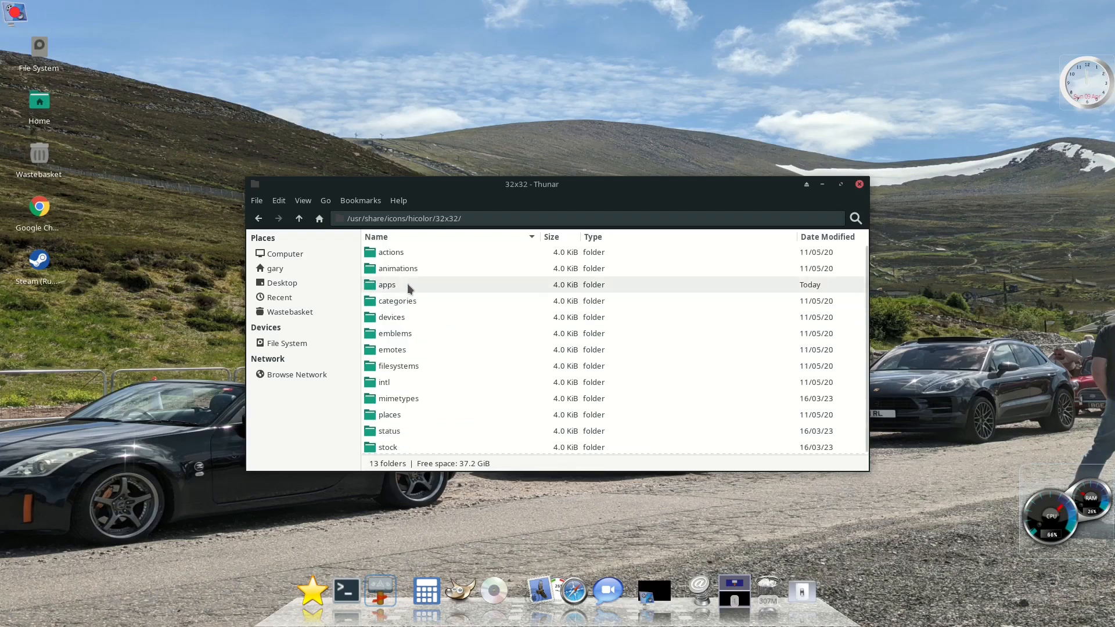
double_click(411, 285)
scroll(460, 324, down, 8)
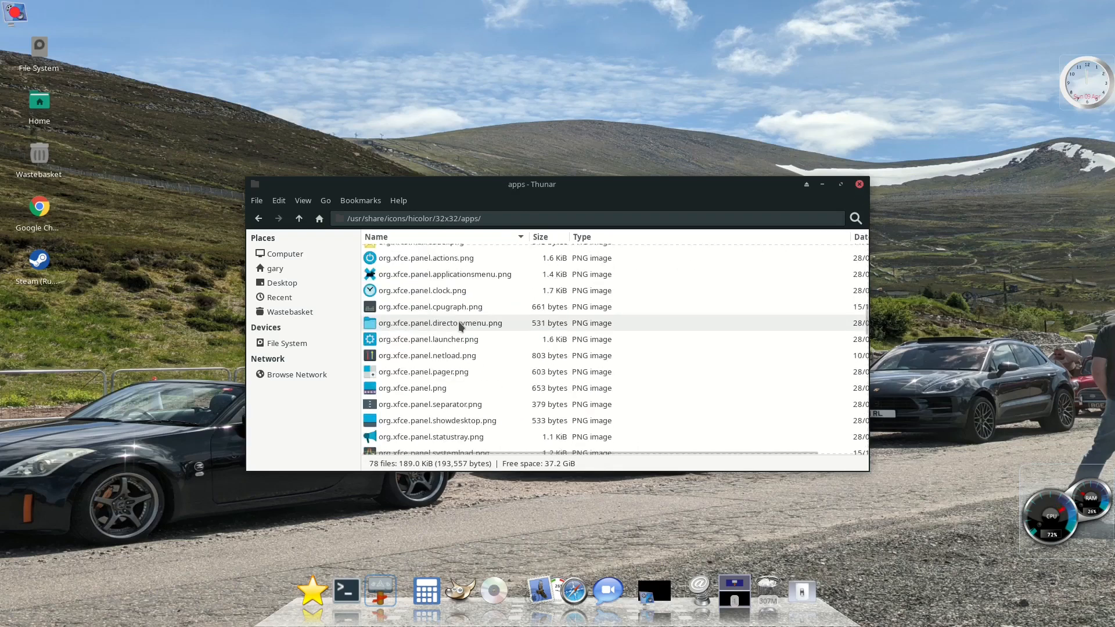
scroll(460, 325, down, 4)
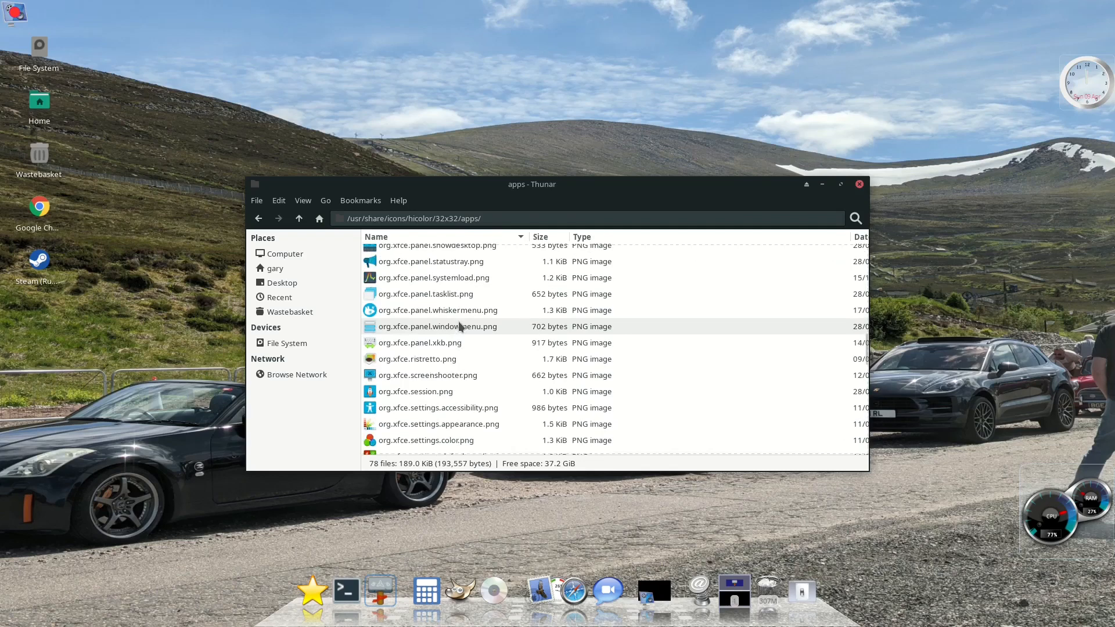
scroll(460, 326, up, 1)
scroll(460, 326, down, 4)
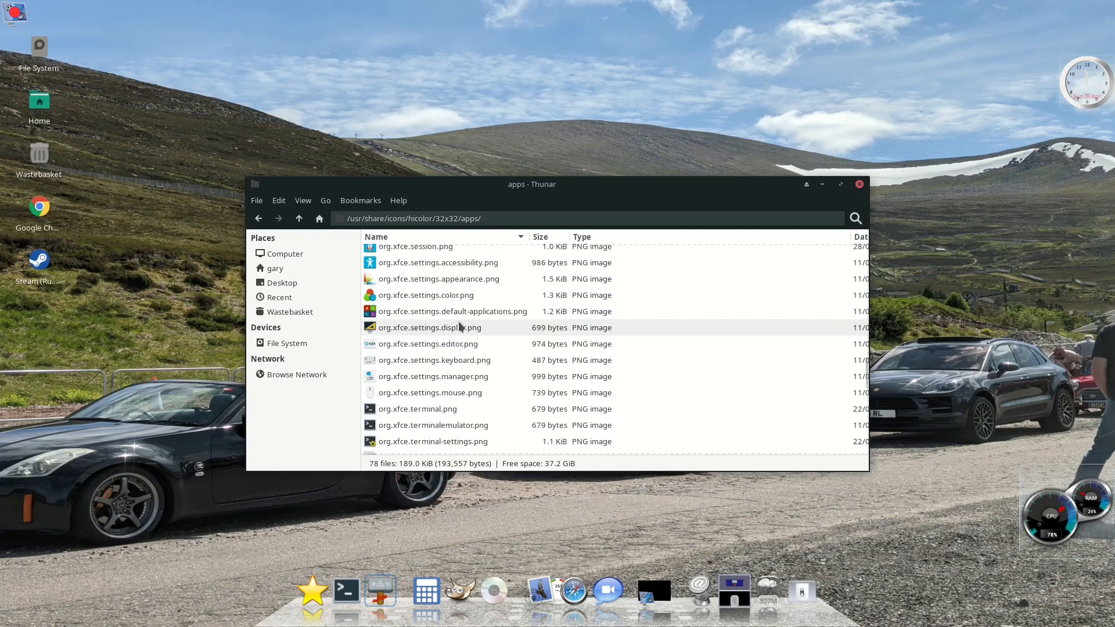
scroll(458, 329, down, 1)
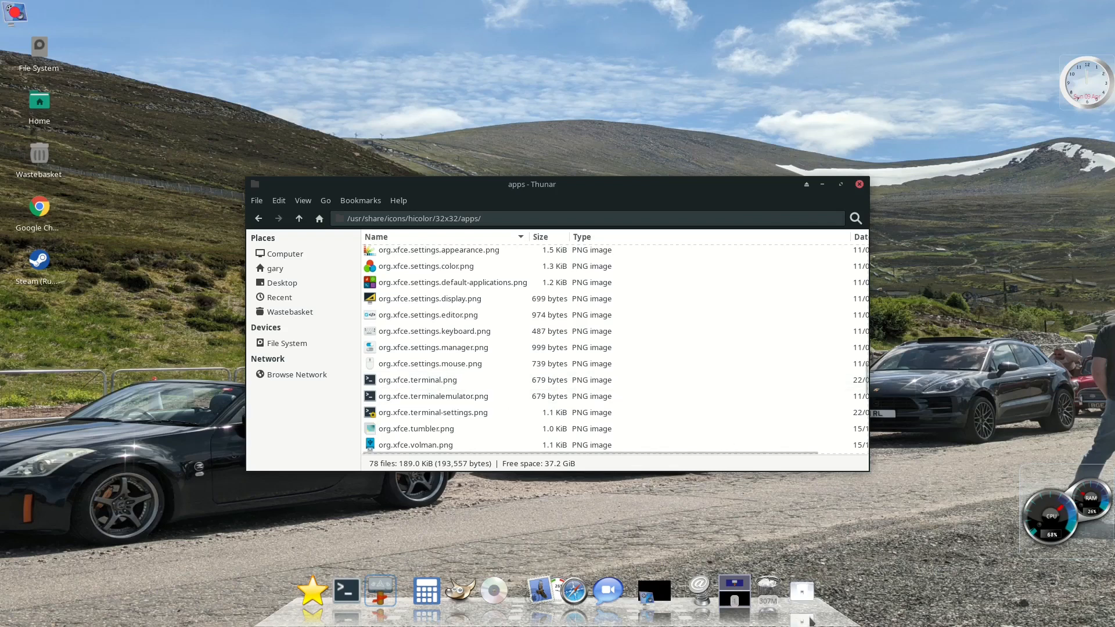
Check the Xfce Terminal launcher's image path under Bottom dock in the Cairo-Dock configuration and close the configuration
right_click(741, 610)
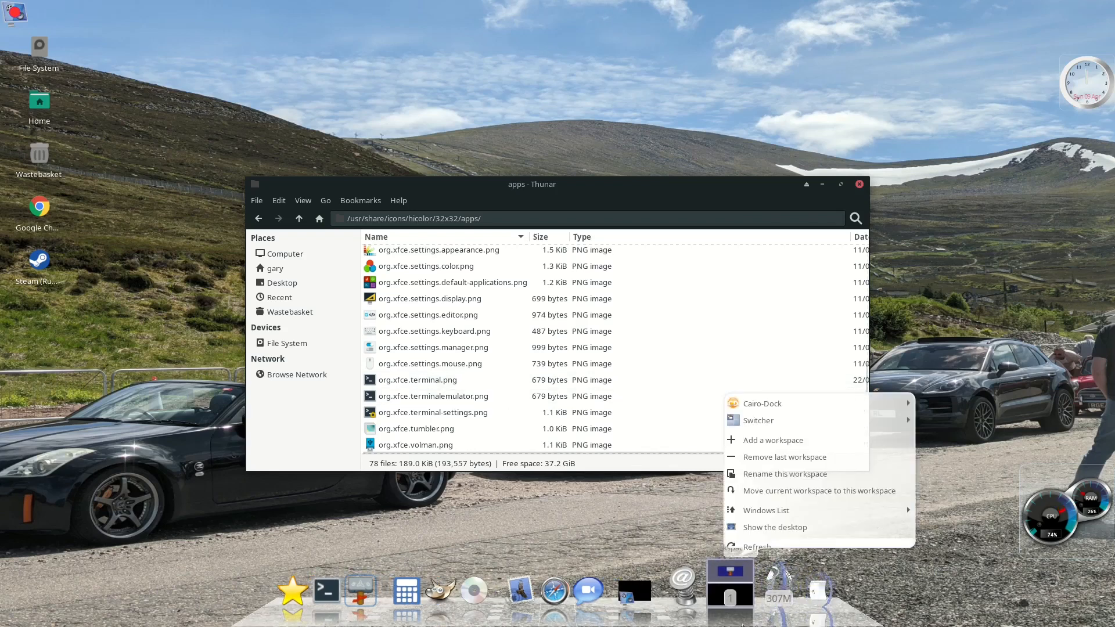
mouse_move(781, 409)
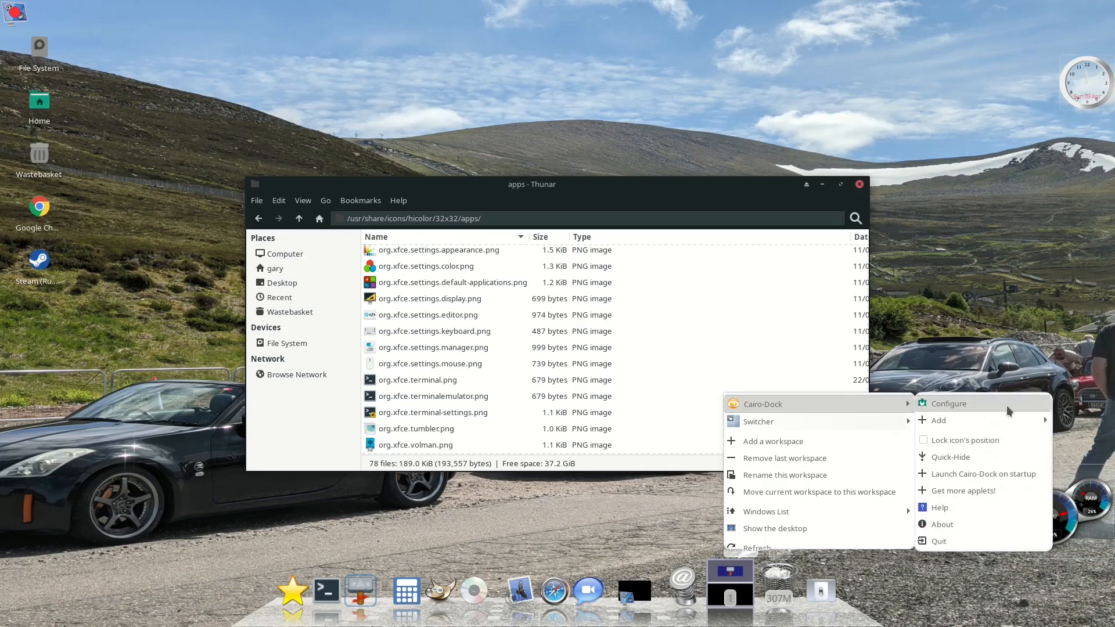
click(989, 415)
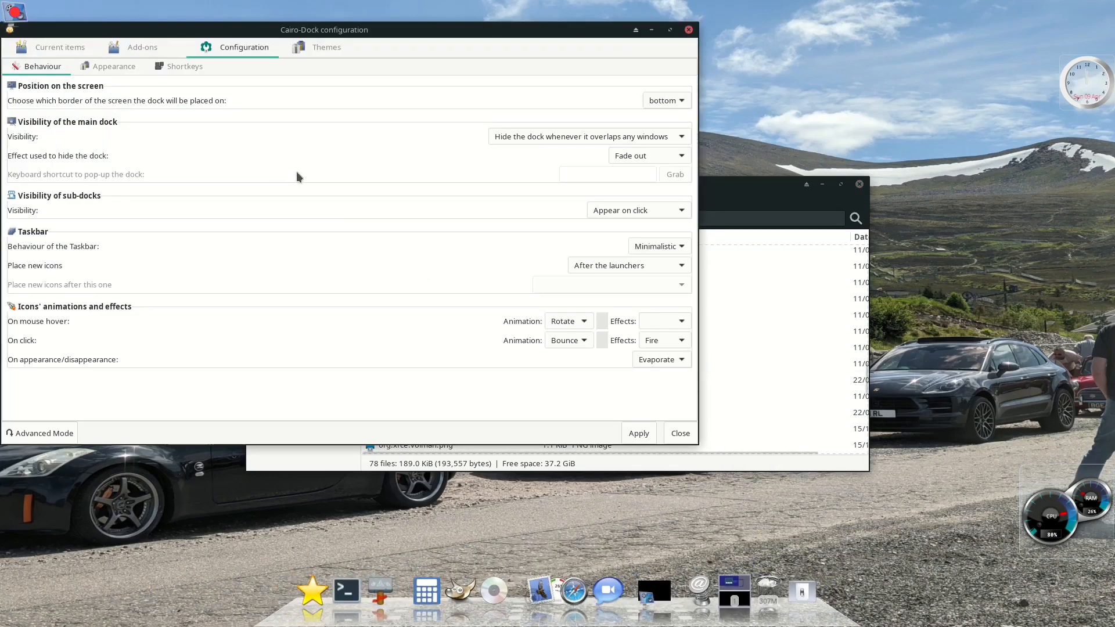
click(60, 53)
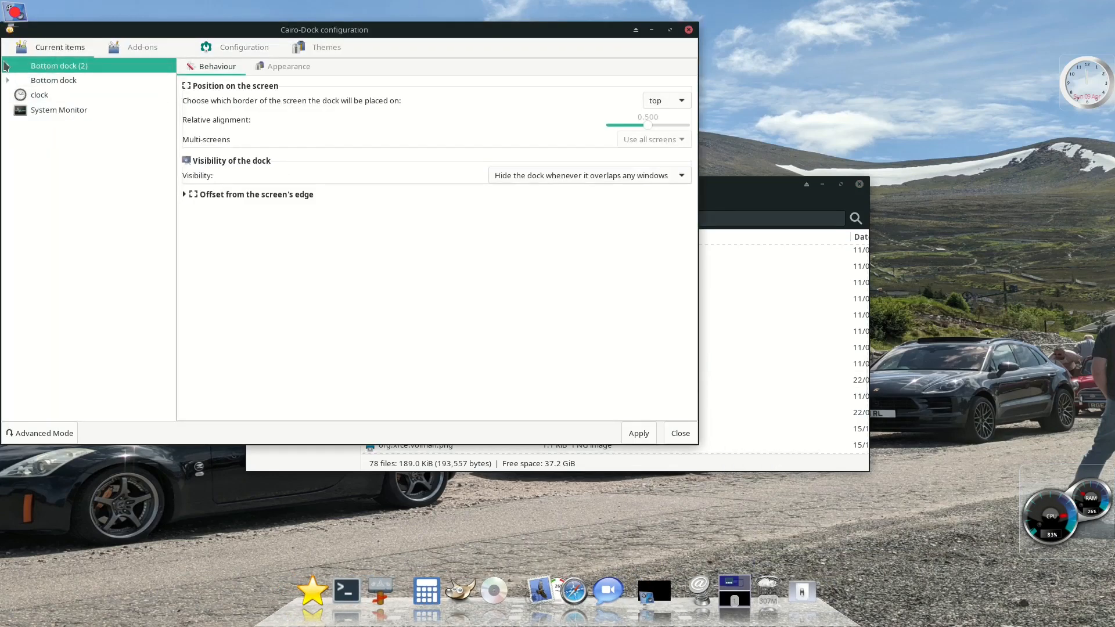
click(8, 81)
click(65, 114)
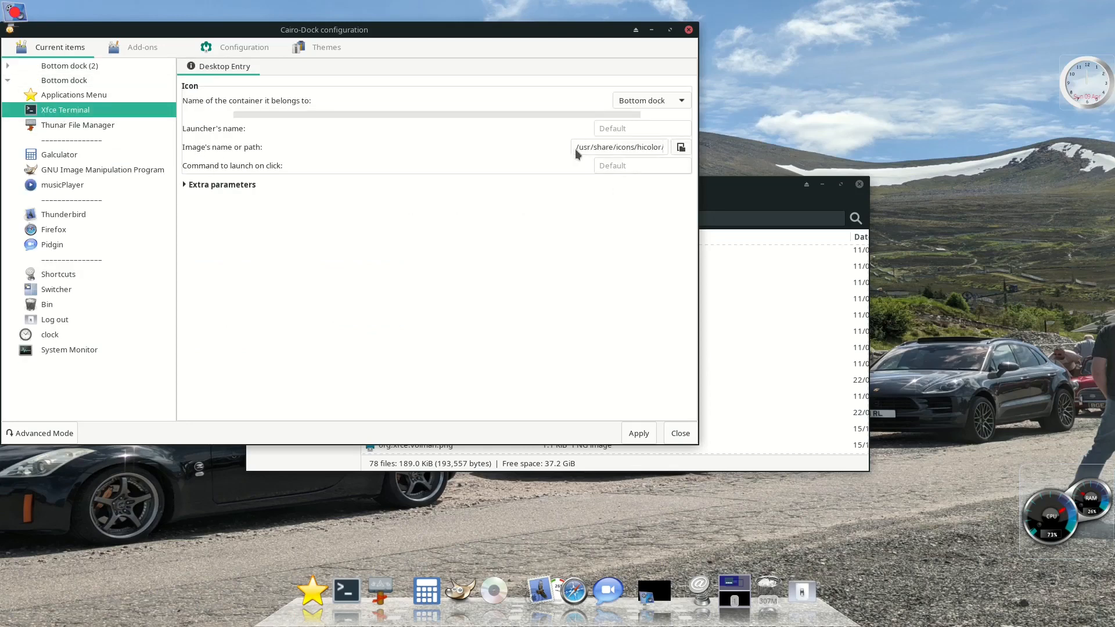
drag(577, 147, 738, 152)
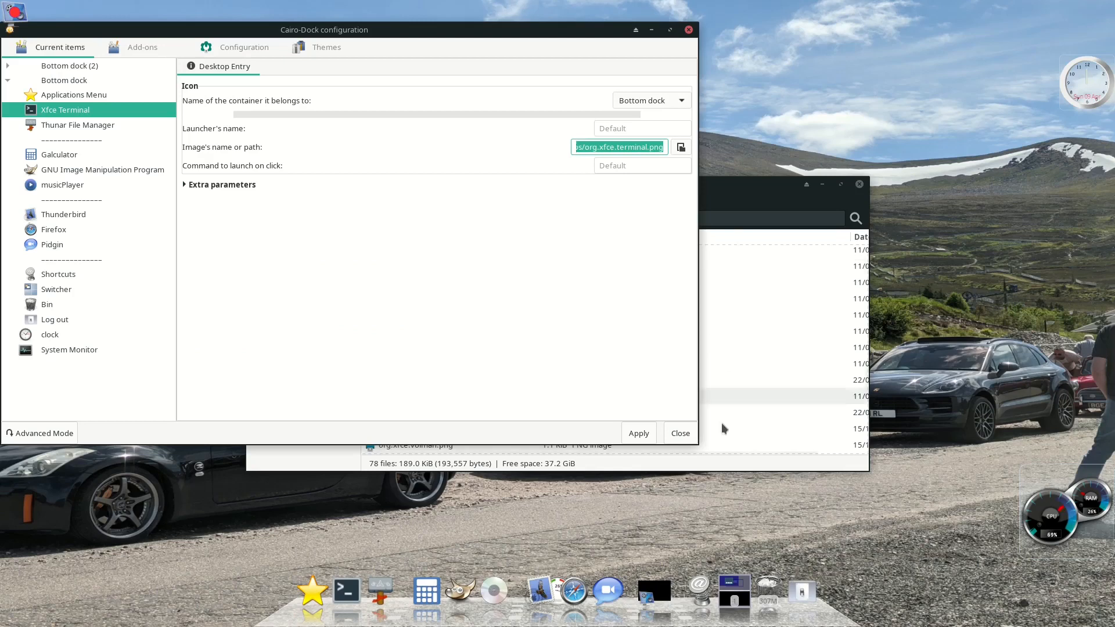
click(681, 434)
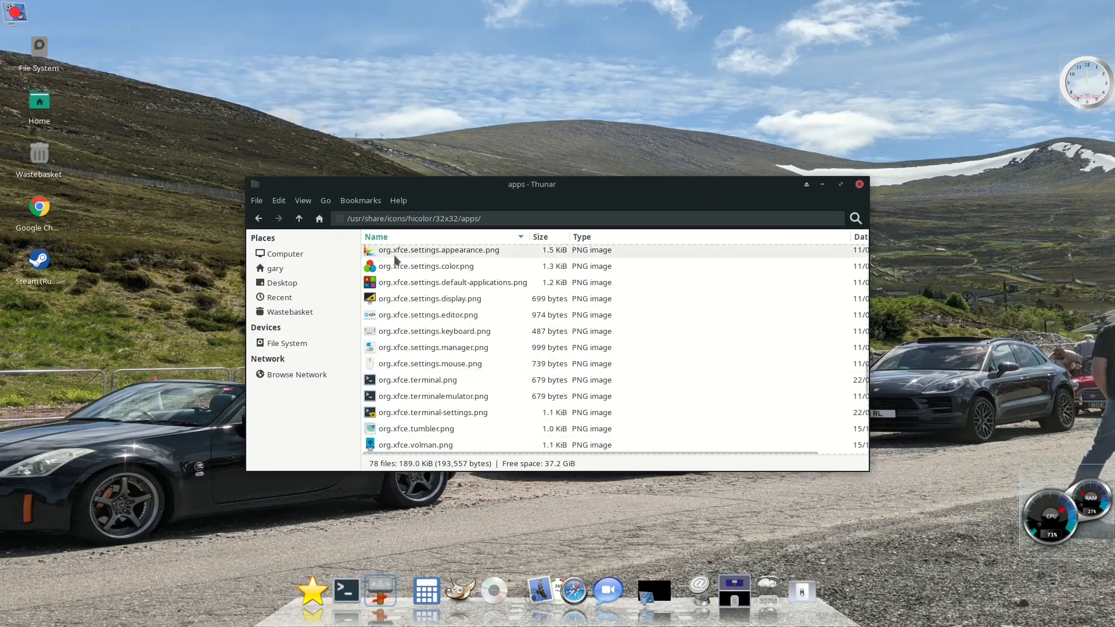
Return to the start of the 32x32 icon list, stepping back to the 32x32 folder and reopening apps
scroll(667, 362, up, 2)
scroll(666, 362, up, 10)
scroll(667, 362, up, 2)
click(259, 218)
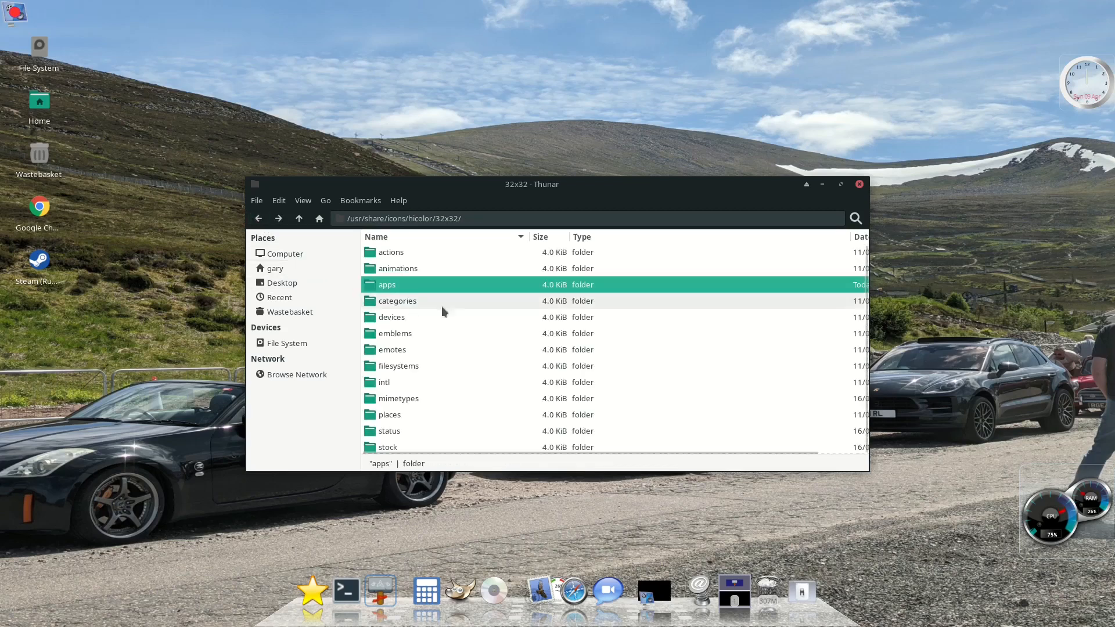
double_click(395, 285)
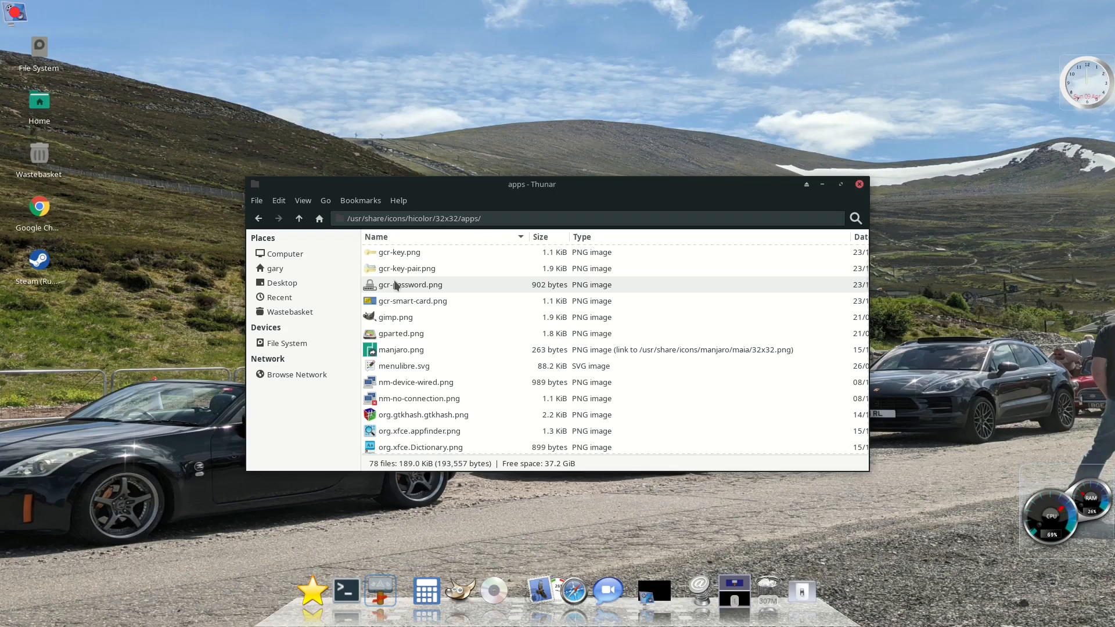
Go back up to the hicolor folder and open its 48x48 folder
click(259, 218)
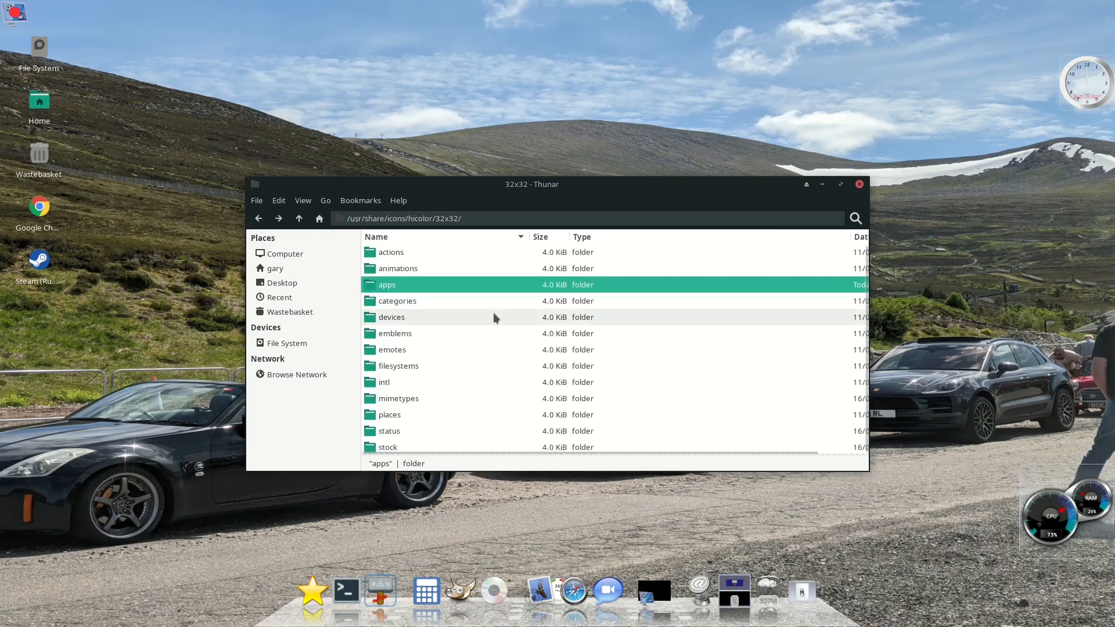
click(259, 219)
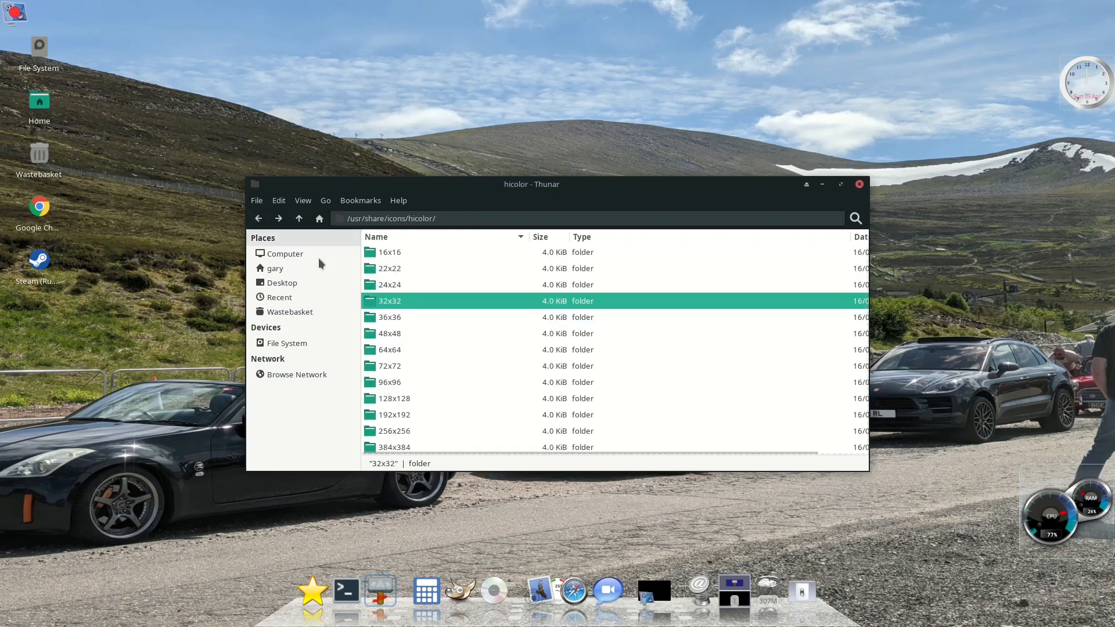
double_click(415, 338)
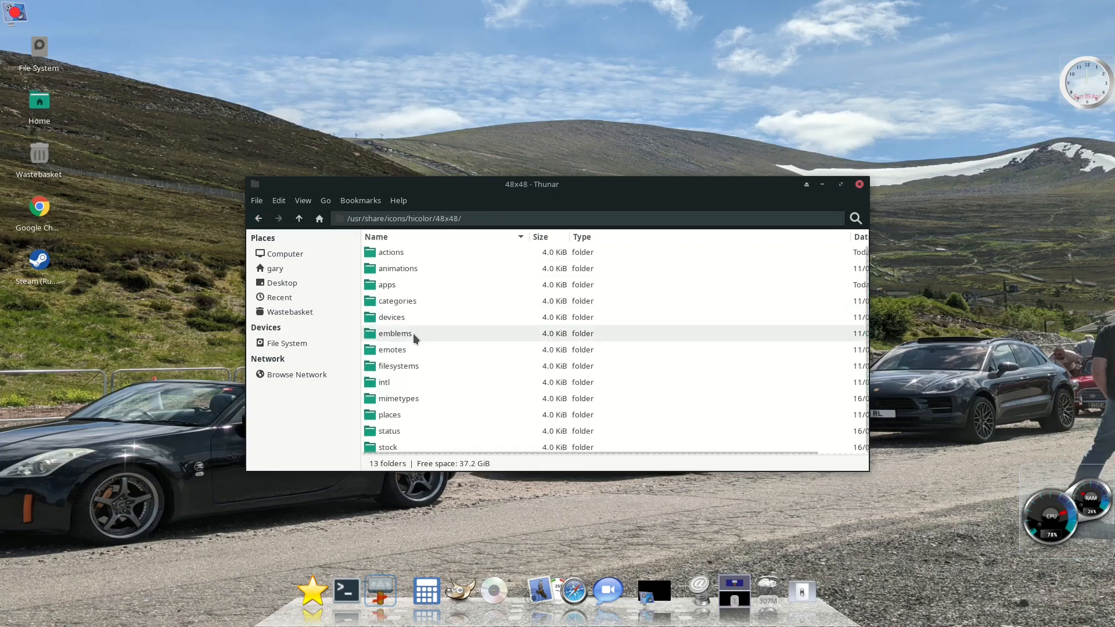
Look through the application icons in the 48x48 apps folder, including the Xfce ones, and close the file manager
double_click(416, 285)
scroll(451, 347, down, 15)
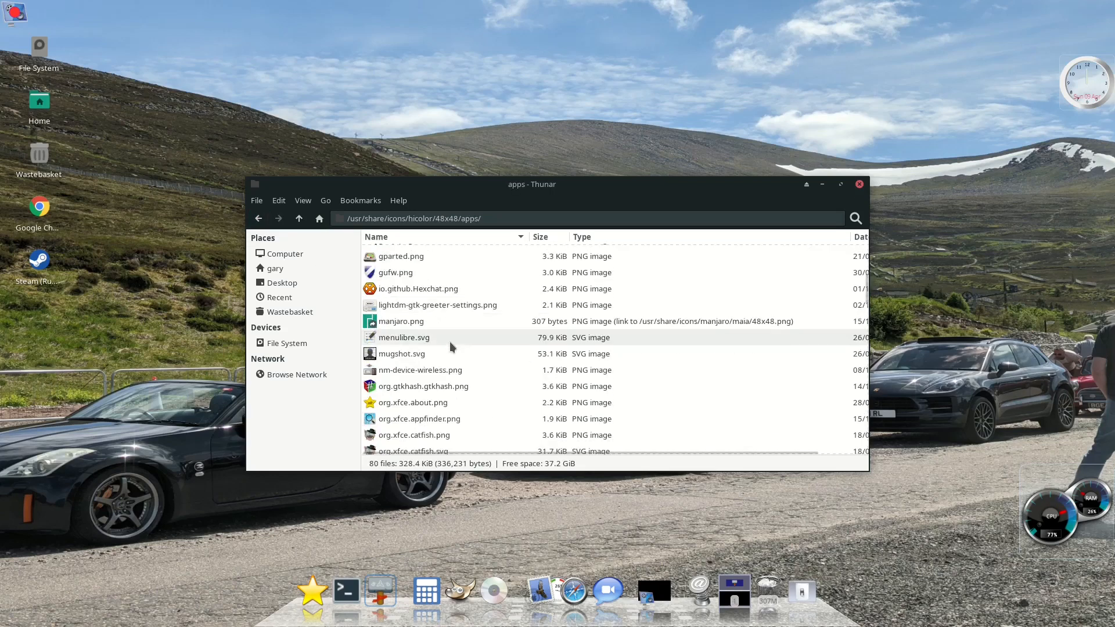
scroll(451, 347, down, 5)
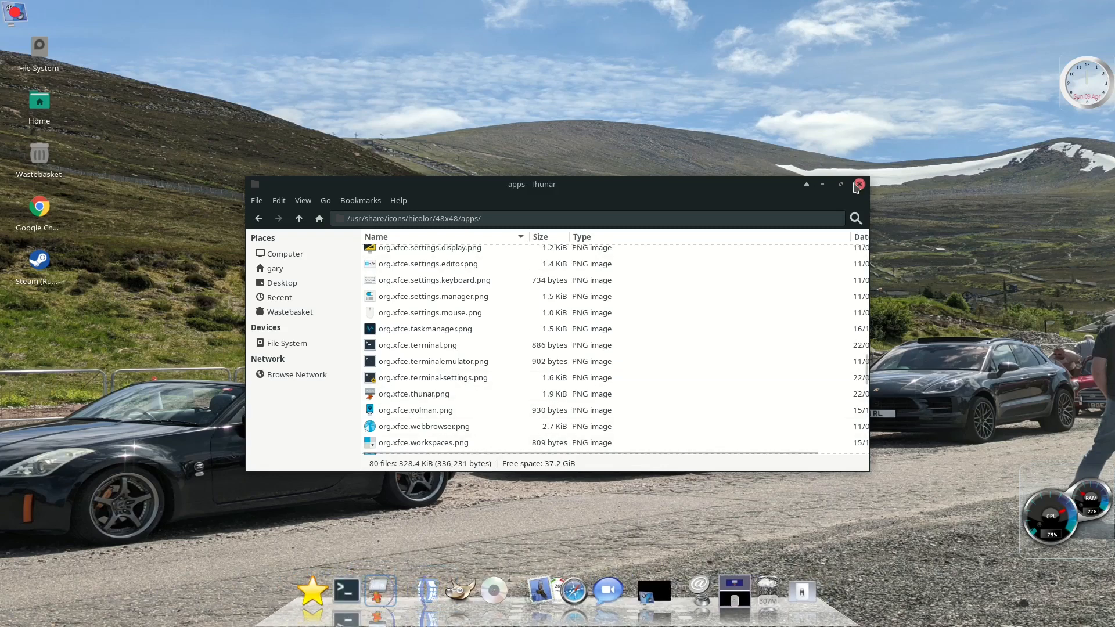
click(859, 184)
Add the Steam (Runtime) and Google Chrome desktop launchers to the bottom dock
mouse_move(42, 216)
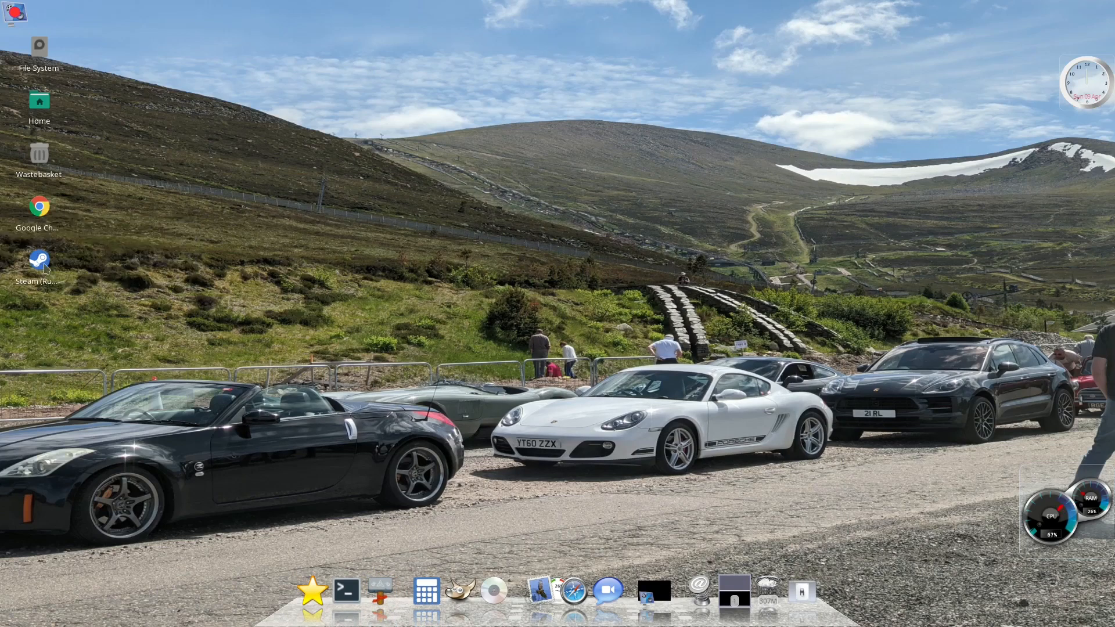
click(45, 268)
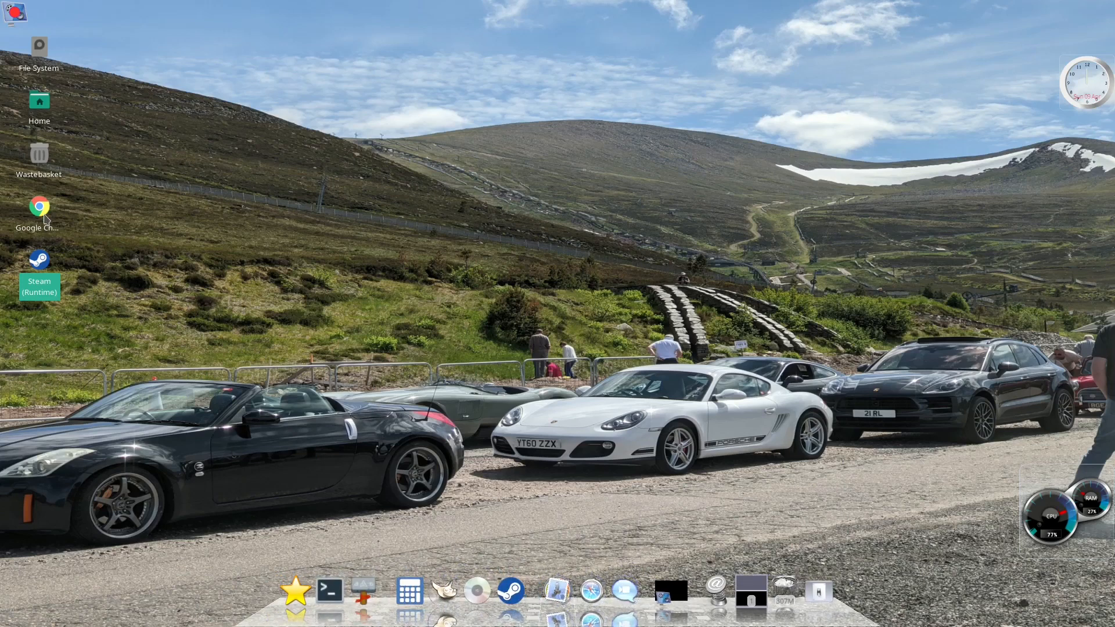
drag(45, 218, 523, 585)
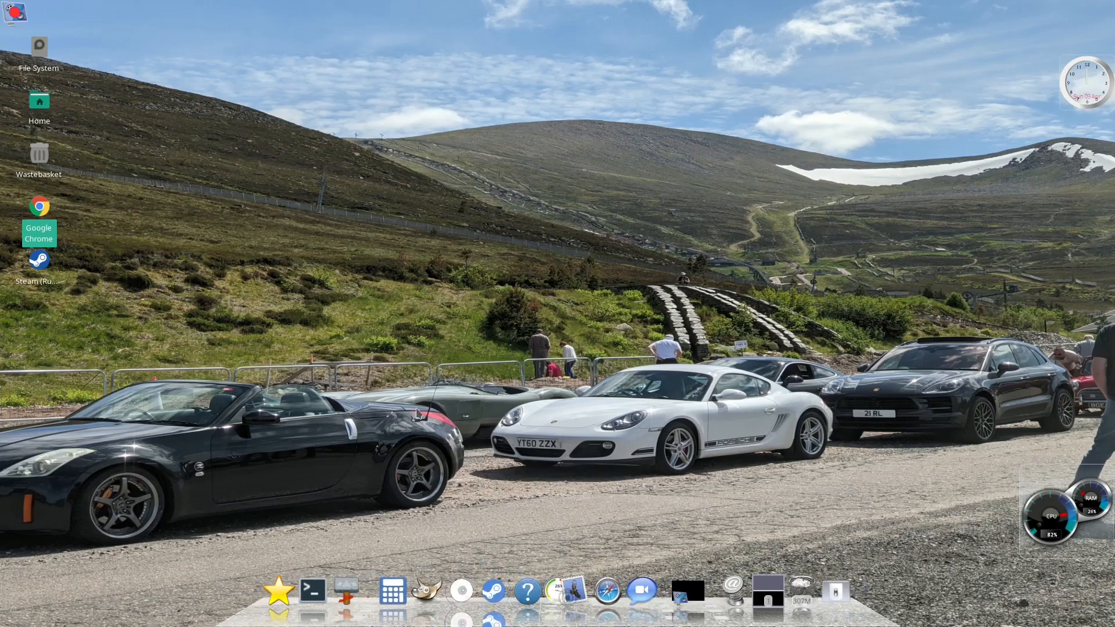
Remove the Google Chrome launcher from the dock
right_click(535, 591)
mouse_move(571, 550)
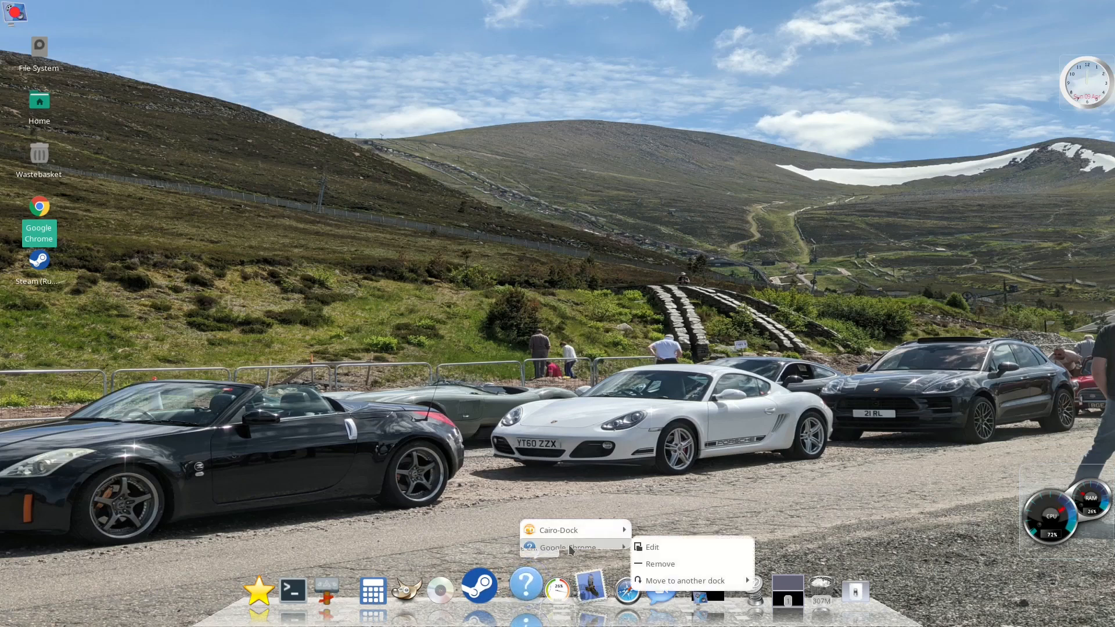
click(660, 564)
Load the MeeGo theme from the Cairo-Dock configuration, discarding the unsaved changes to the current theme
right_click(747, 620)
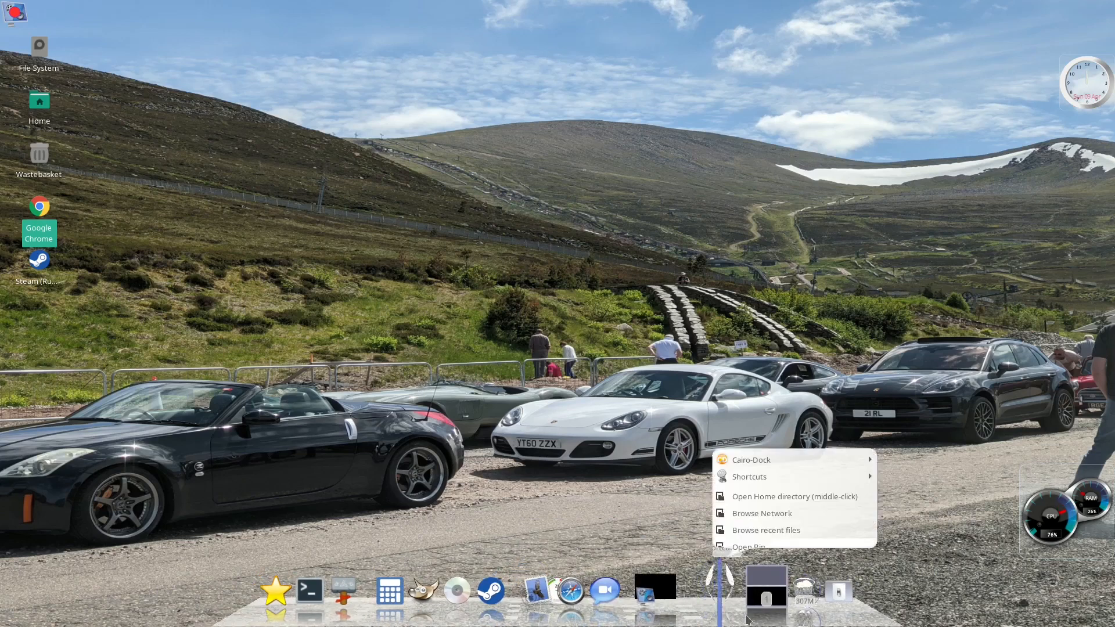
mouse_move(755, 459)
click(903, 459)
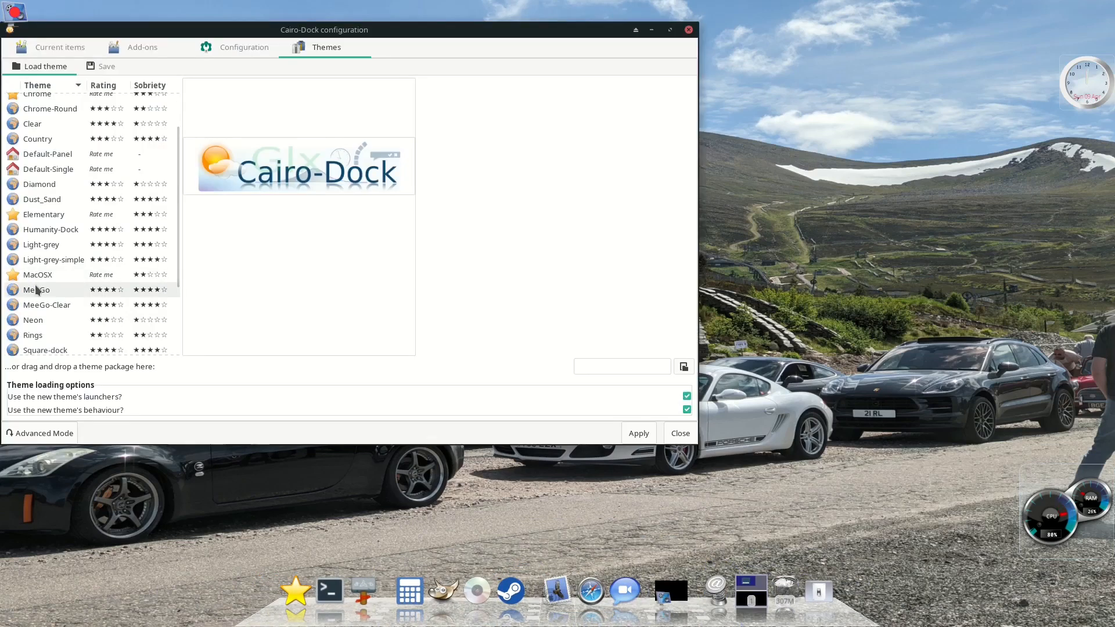
click(36, 290)
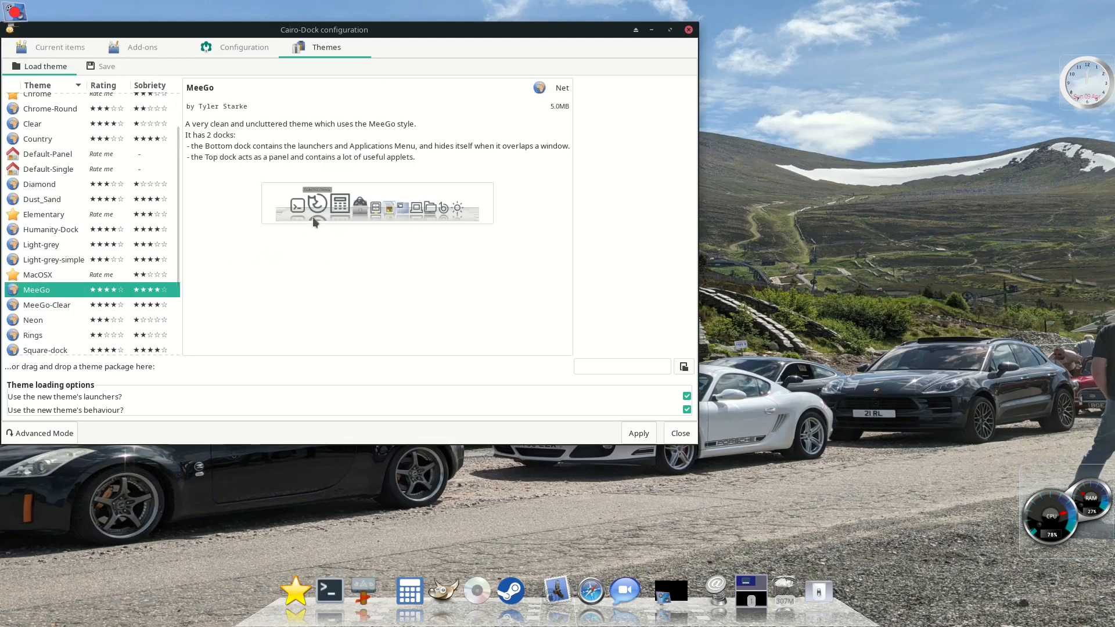
click(638, 433)
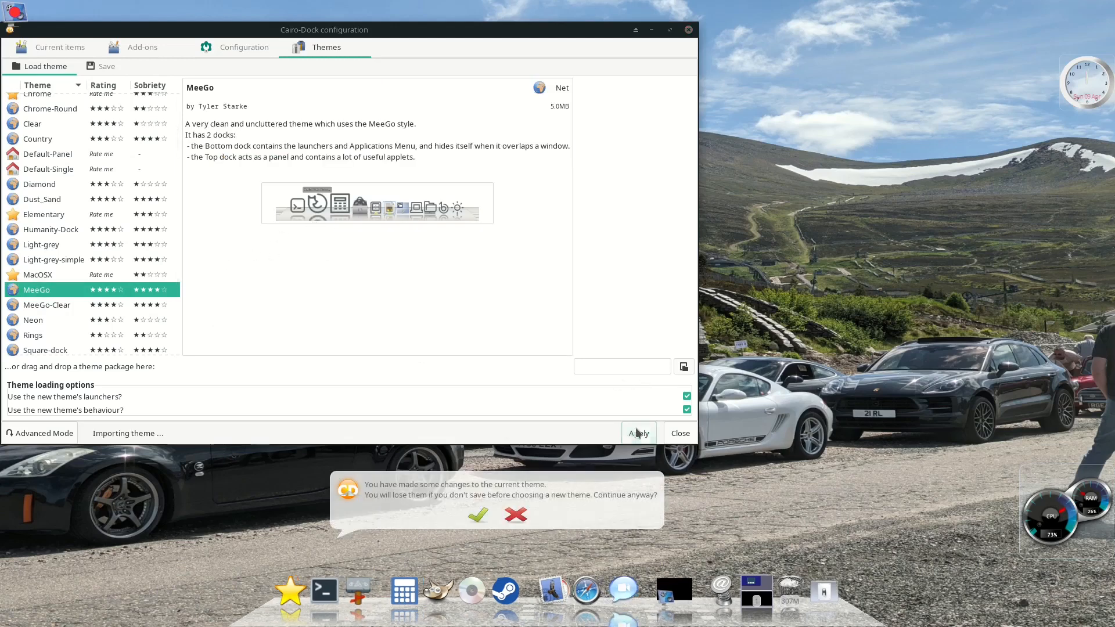
click(456, 515)
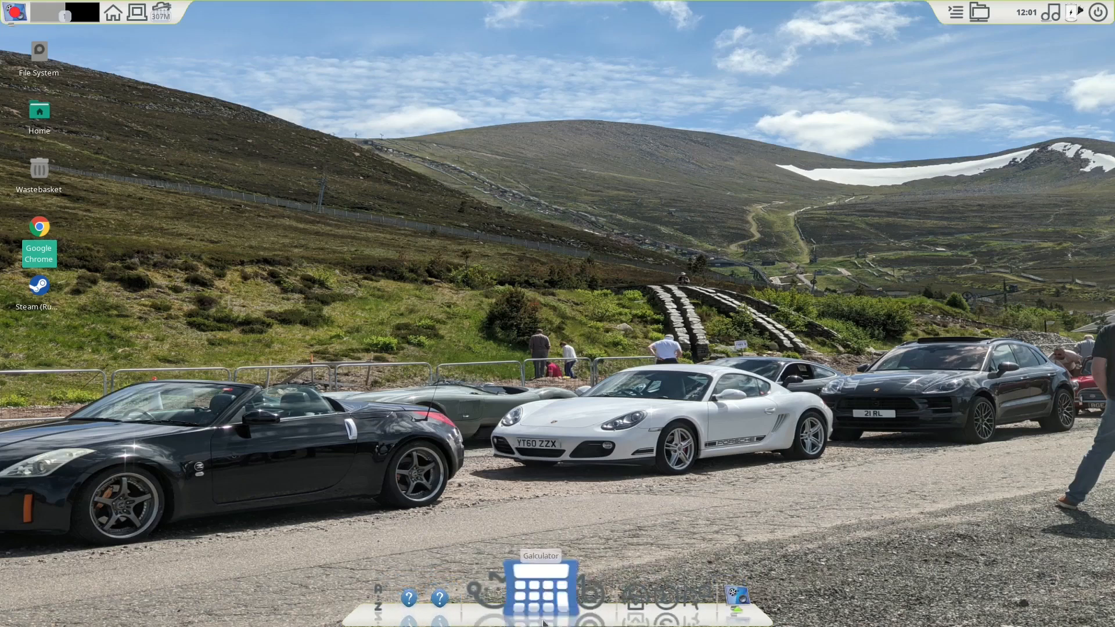
Preview the Text-Black, Text-White and Traditional_Japan themes in the Cairo-Dock configuration and load the Tux_n_Tosh theme
right_click(568, 623)
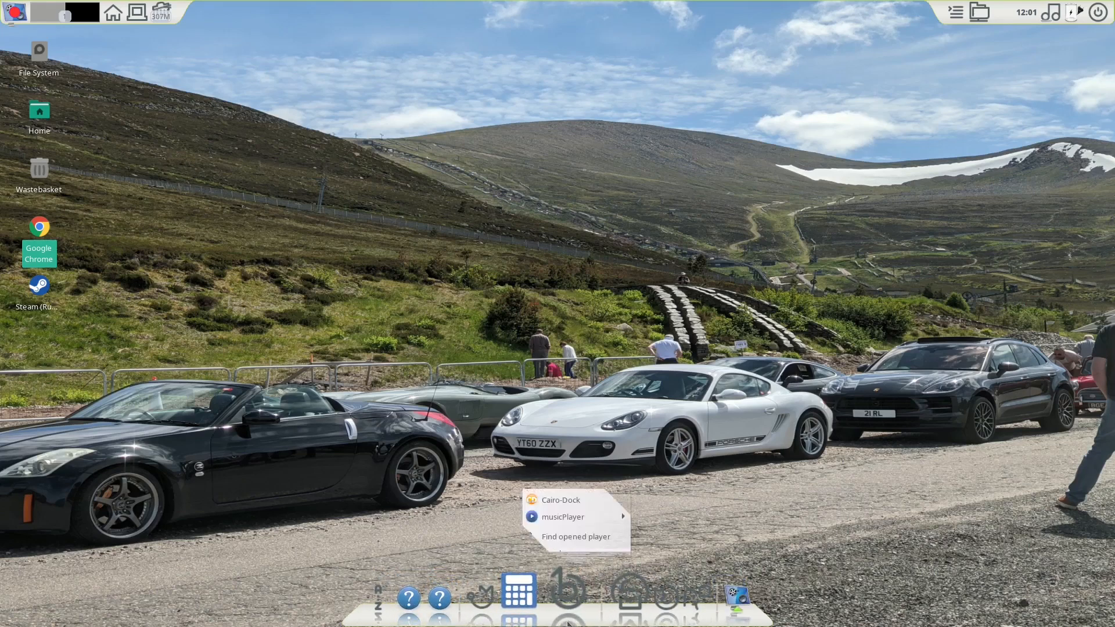
mouse_move(594, 503)
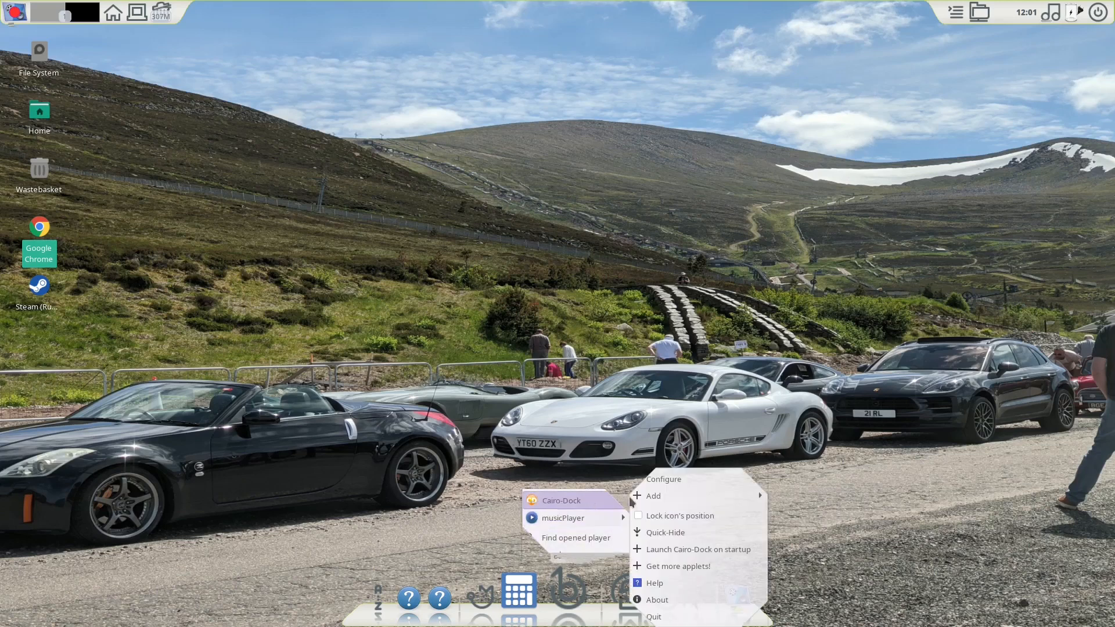
click(688, 492)
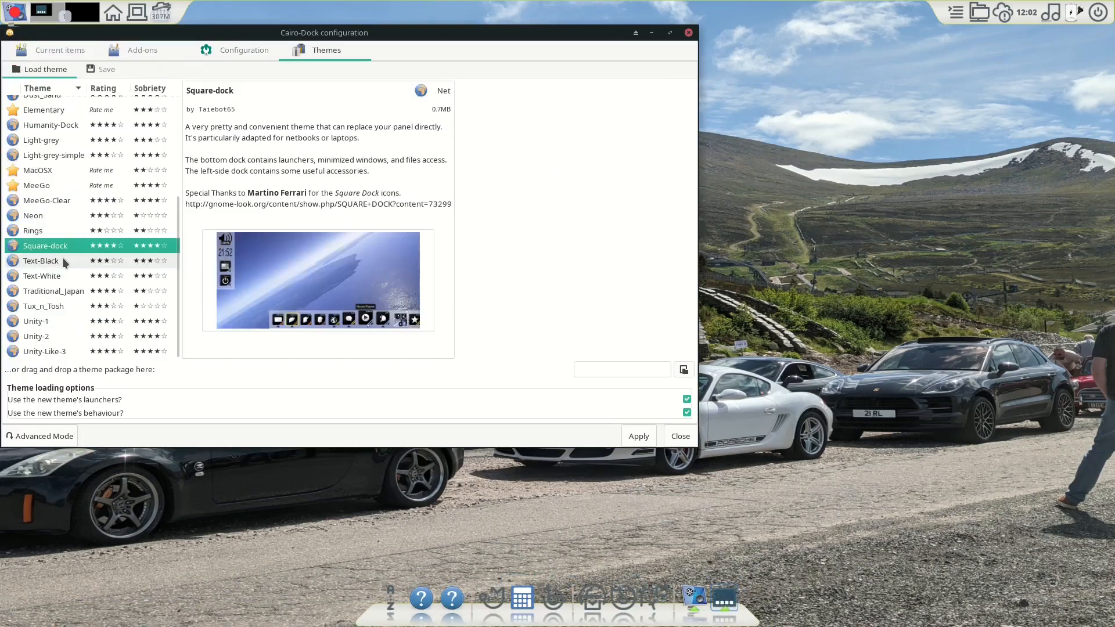
click(62, 257)
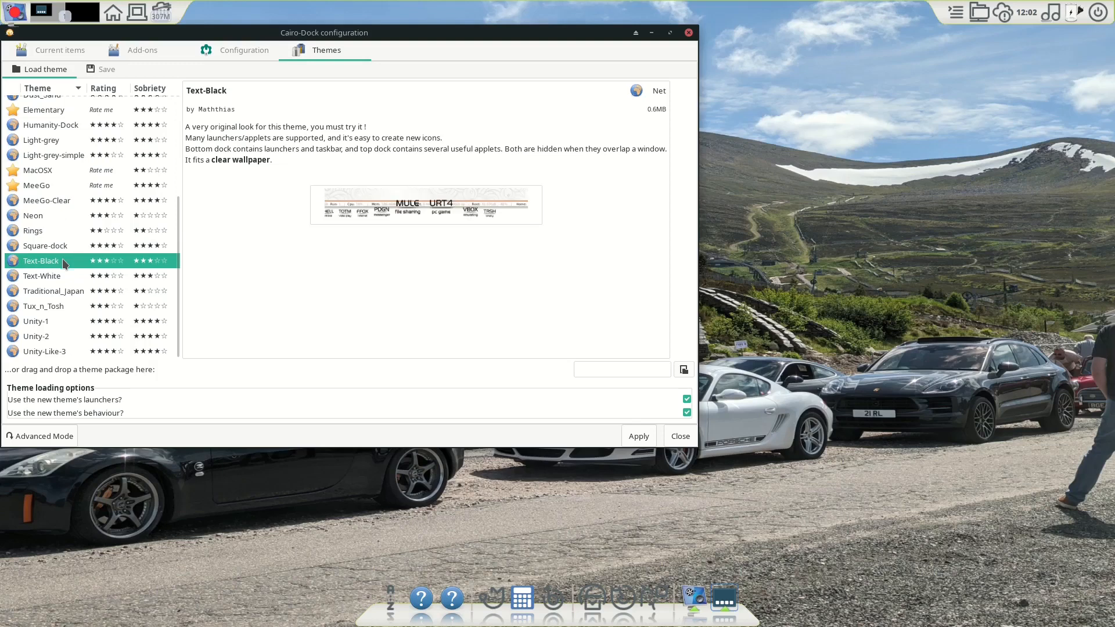
click(57, 277)
click(57, 290)
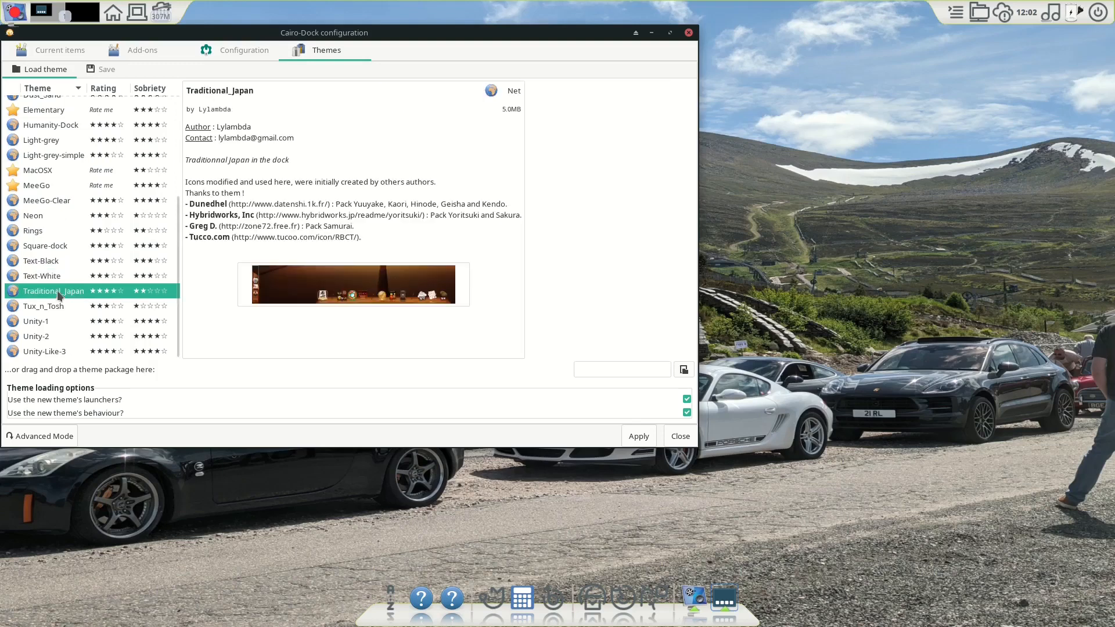
click(56, 308)
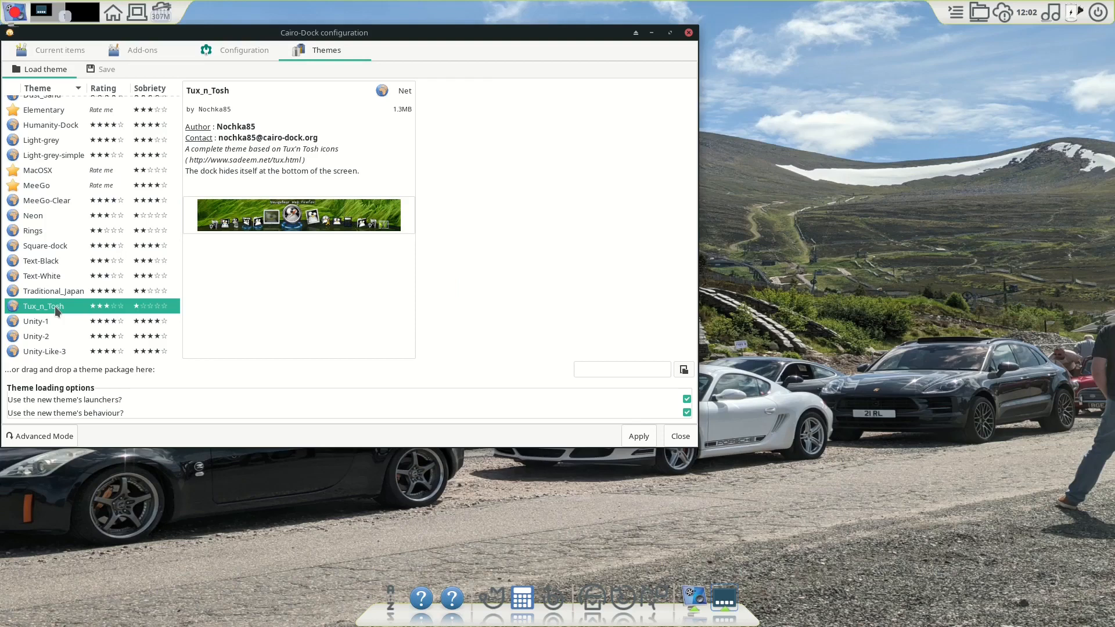
click(638, 436)
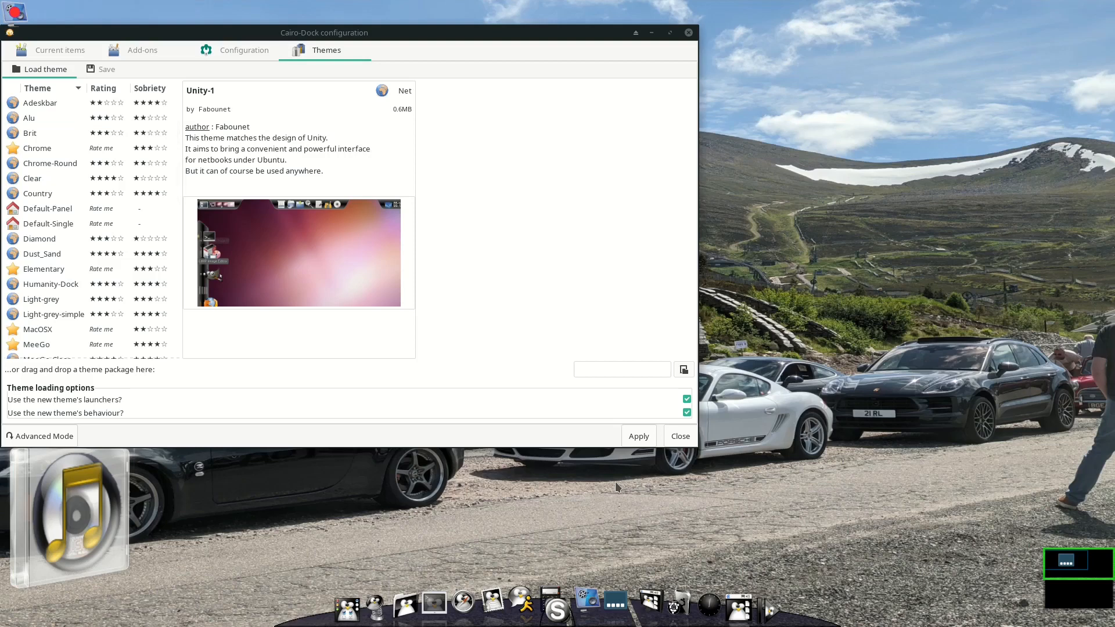
Move the Cairo-Dock configuration window nearer the middle of the desktop and examine the dock's applications menu
drag(424, 35, 634, 44)
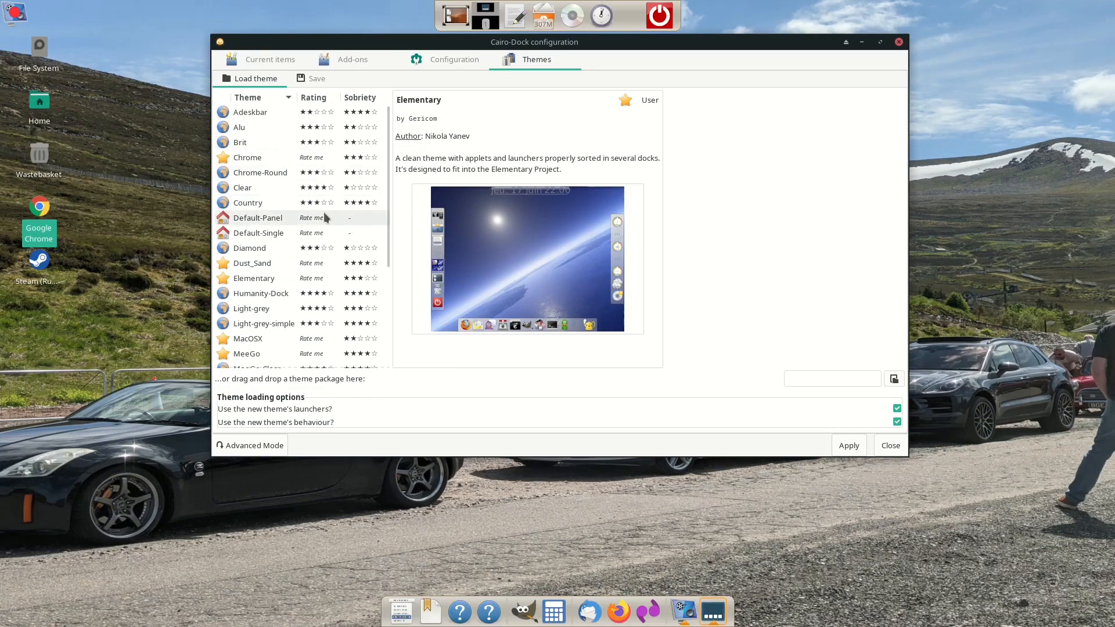
click(408, 613)
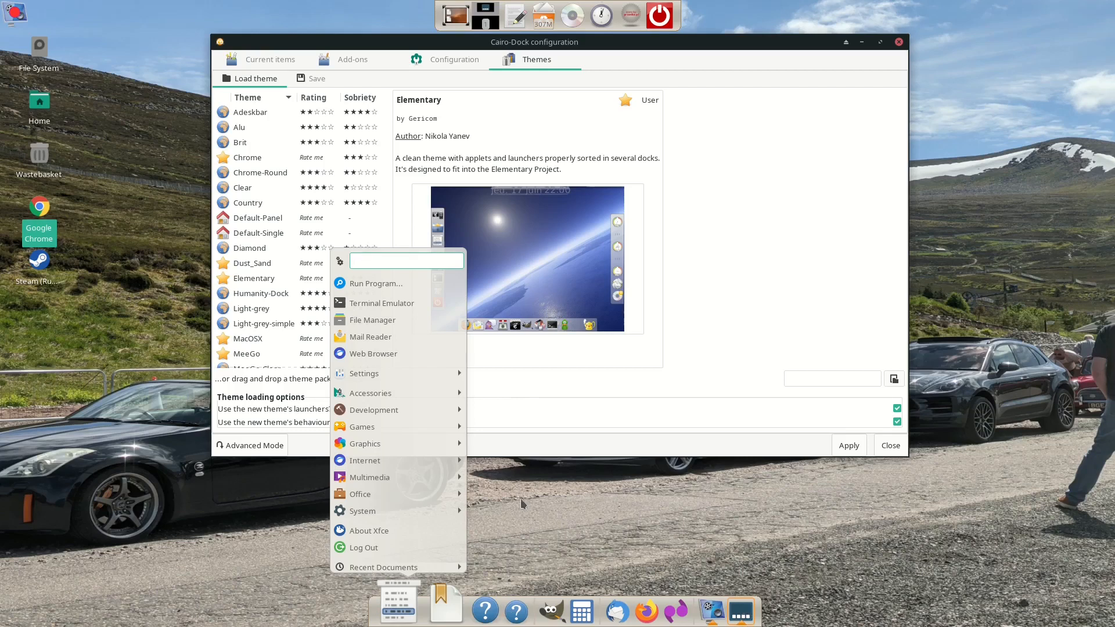
click(623, 398)
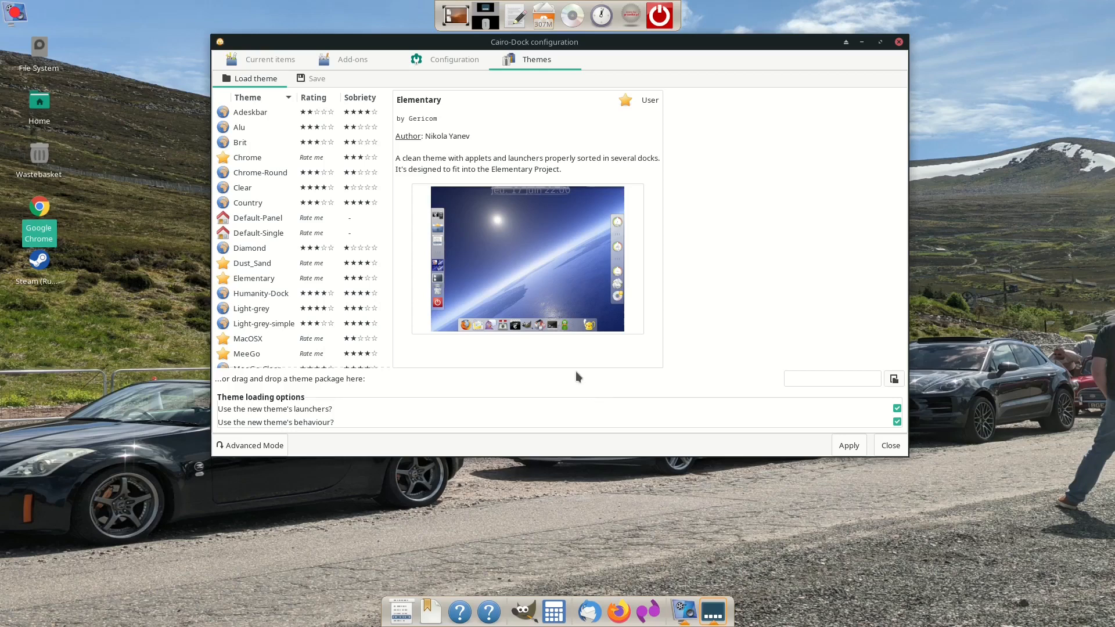
Replace the dock's Xfce Terminal launcher with the terminal applet from the advanced configuration's System category, and try the applet
click(260, 444)
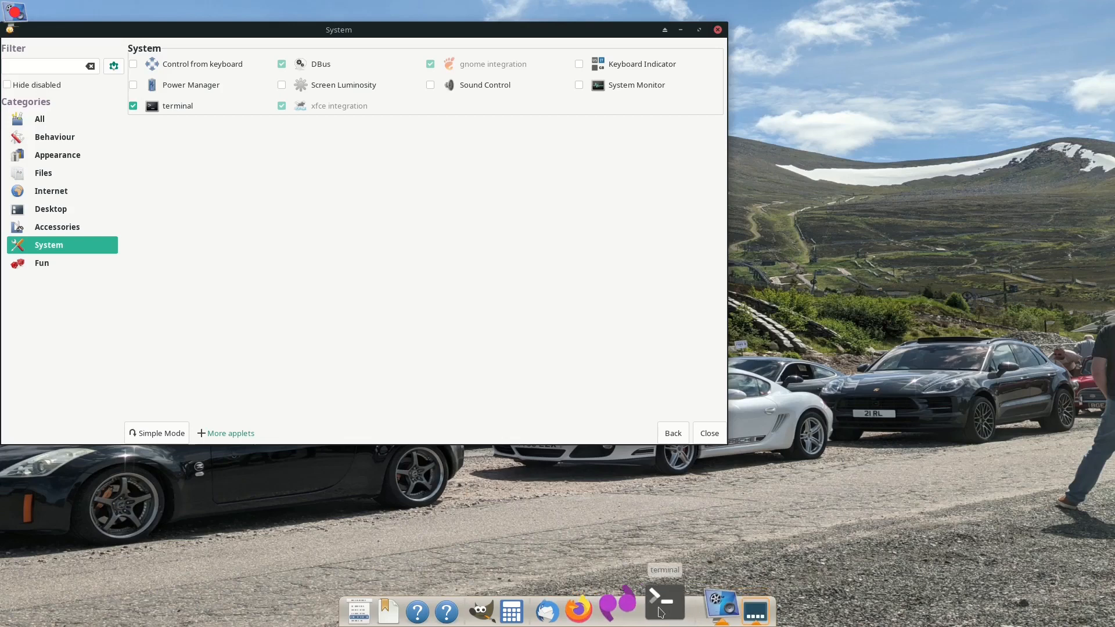
right_click(446, 614)
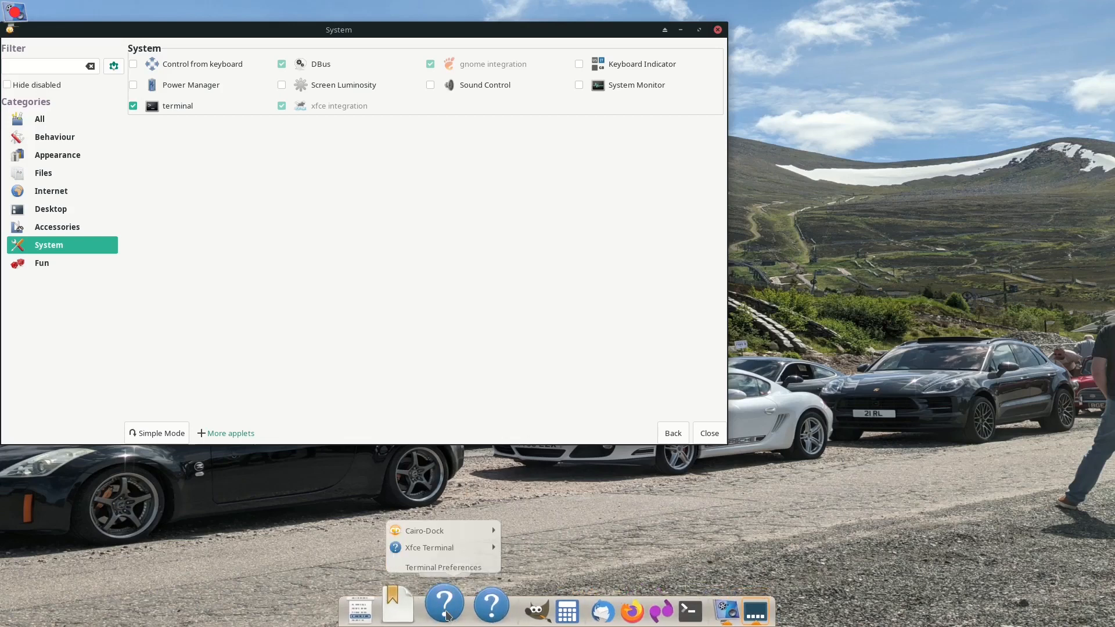
mouse_move(444, 552)
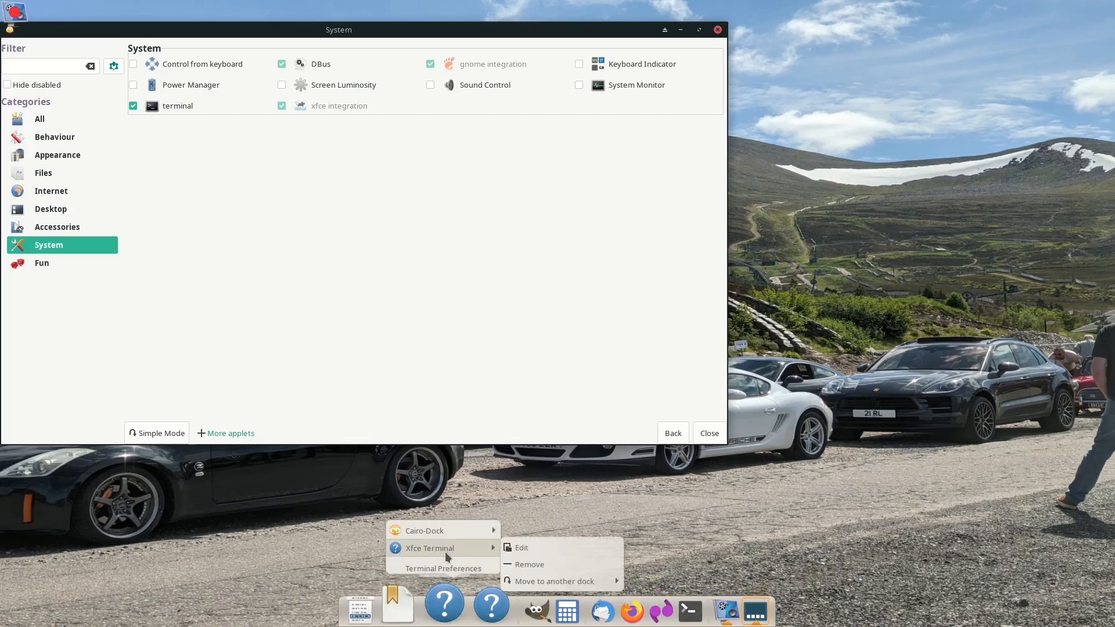
click(530, 555)
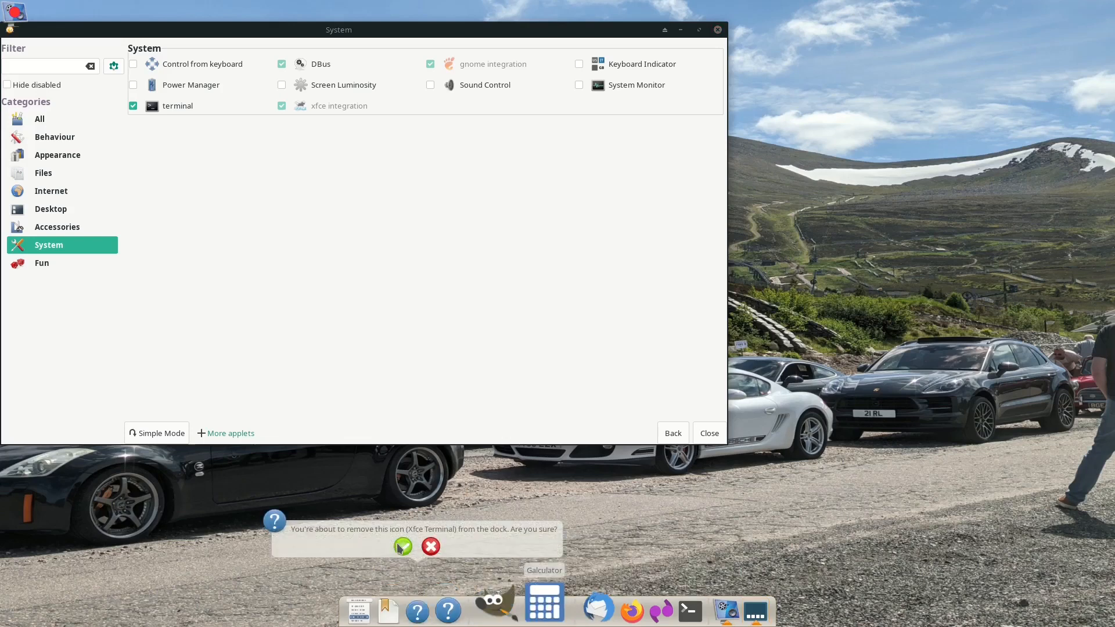
click(396, 543)
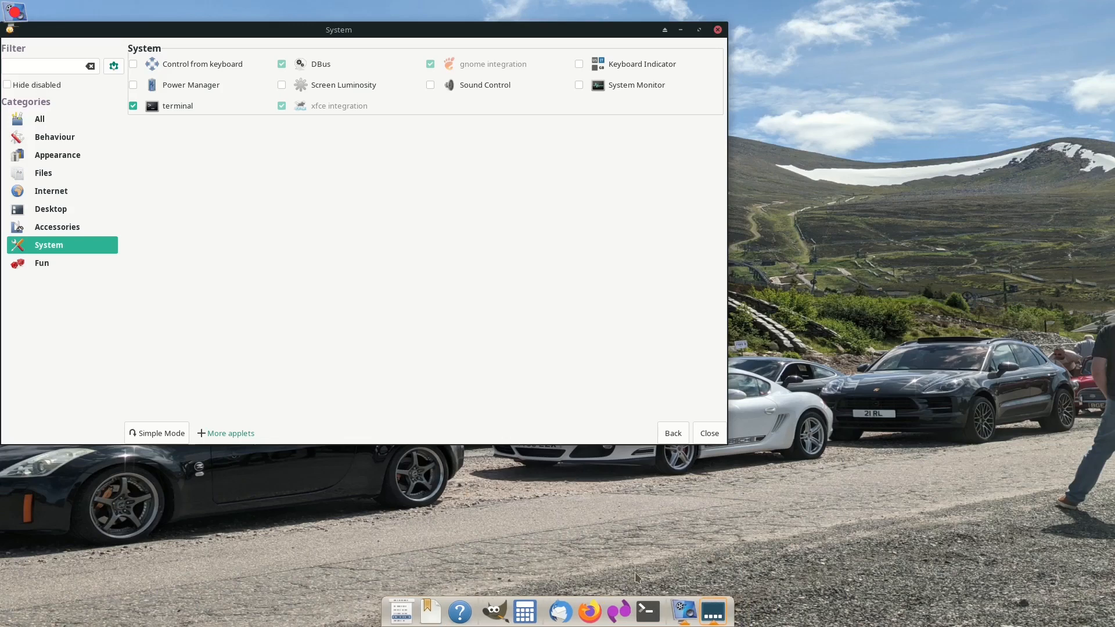
click(648, 611)
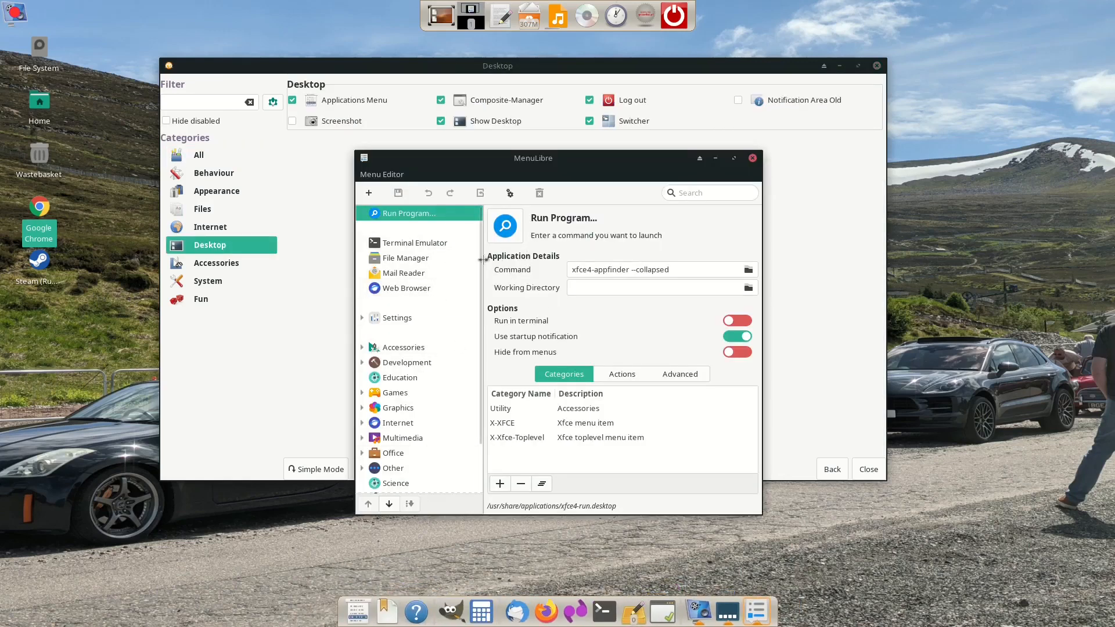
Examine the MenuLibre categories and entries, including Graphics, Multimedia, Steam (Native) under Games and Google Chrome under Internet
drag(480, 270, 480, 363)
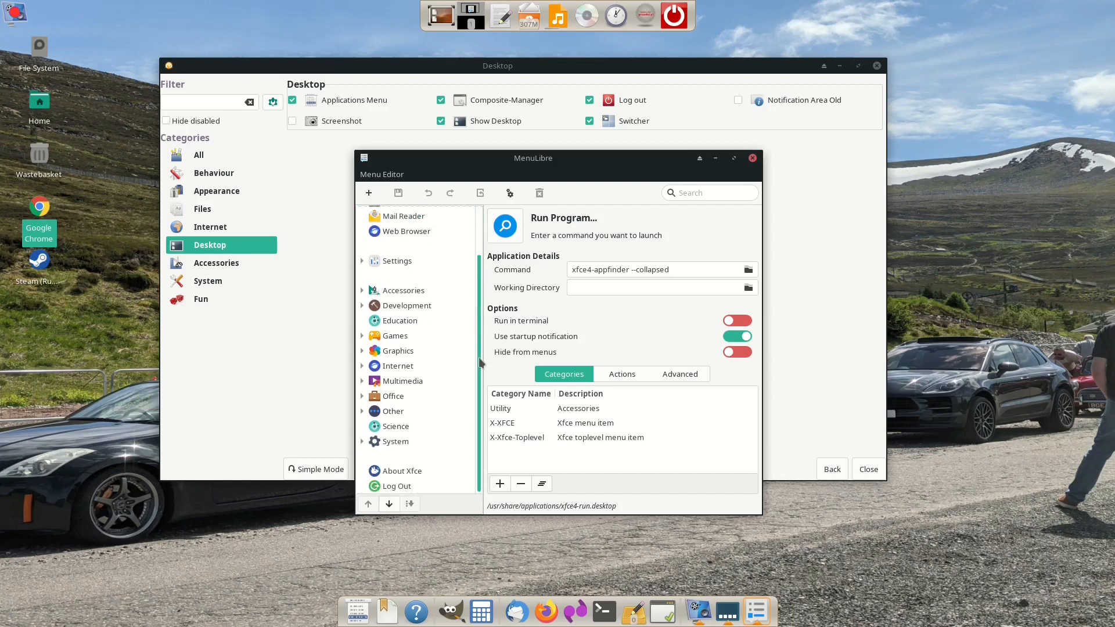
click(417, 351)
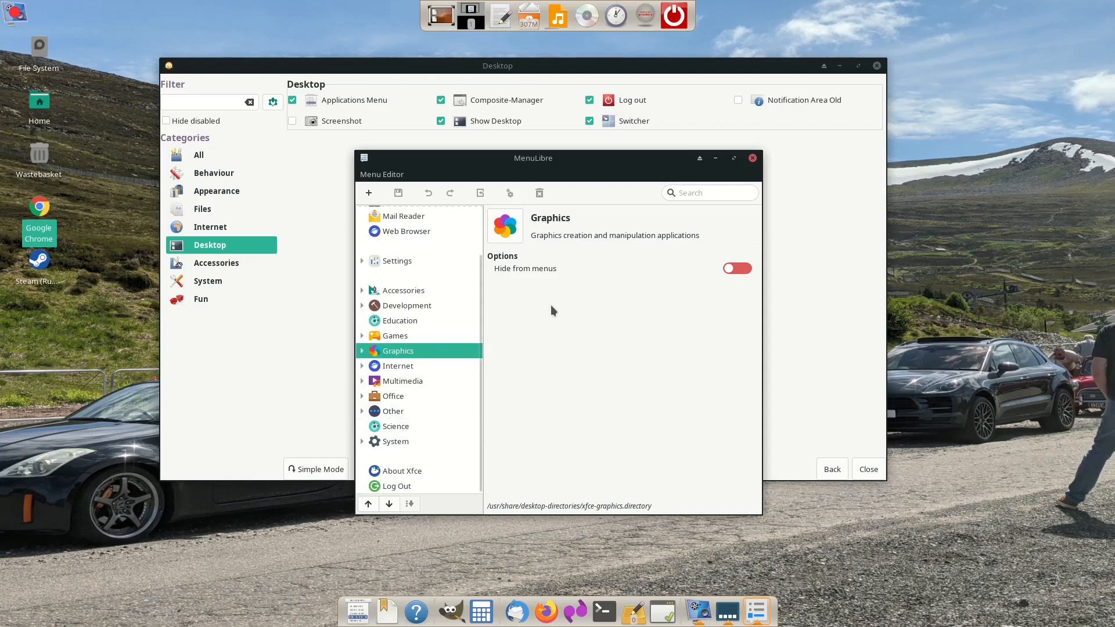
click(433, 376)
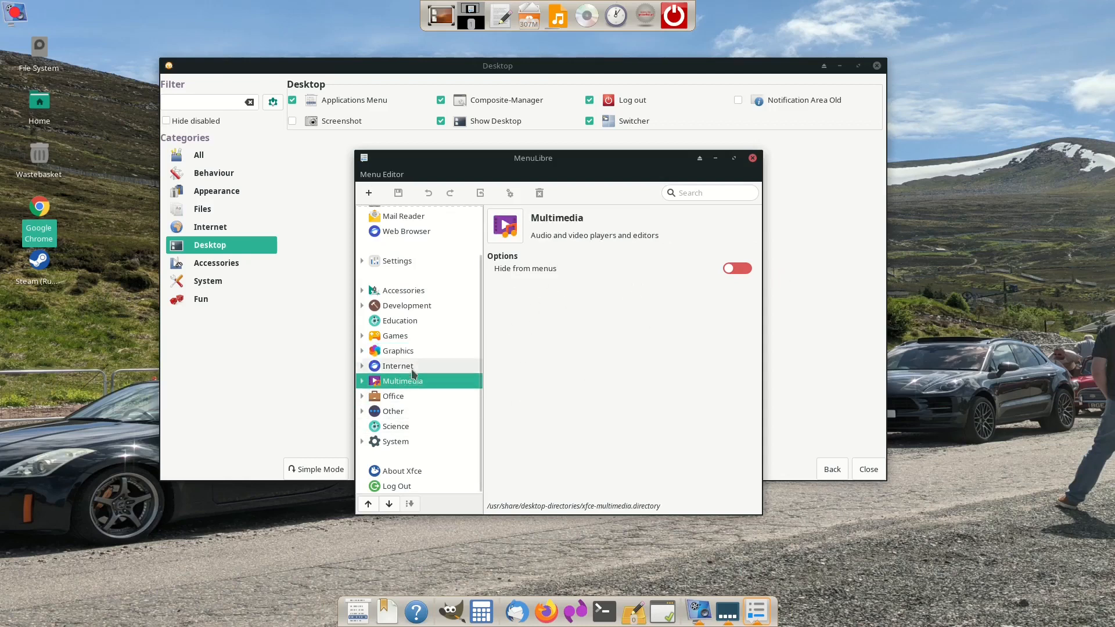
click(361, 336)
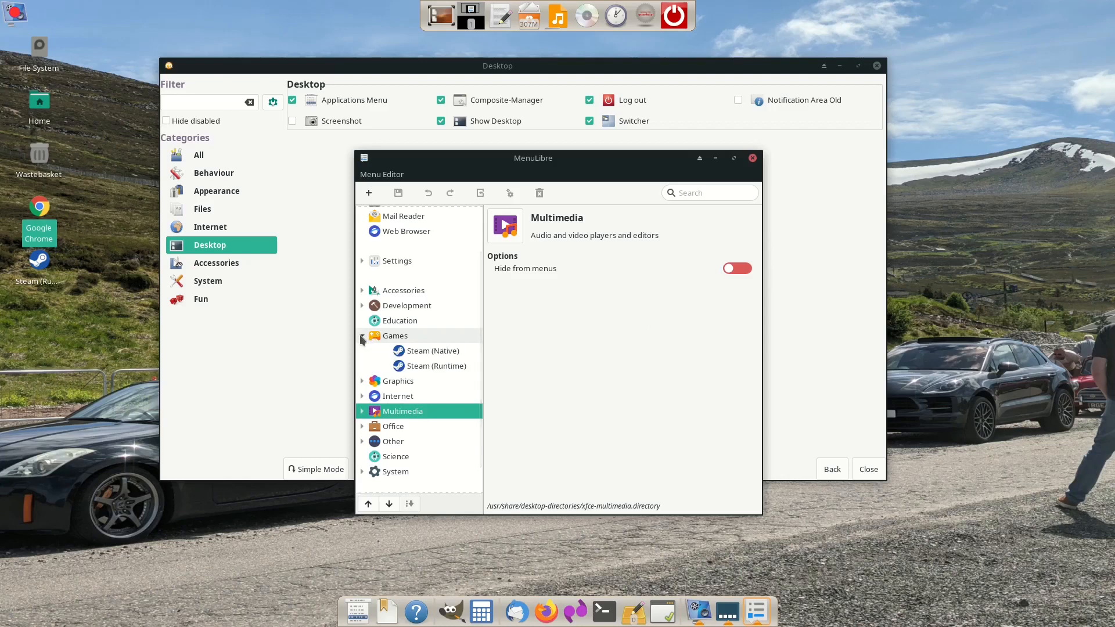
click(412, 352)
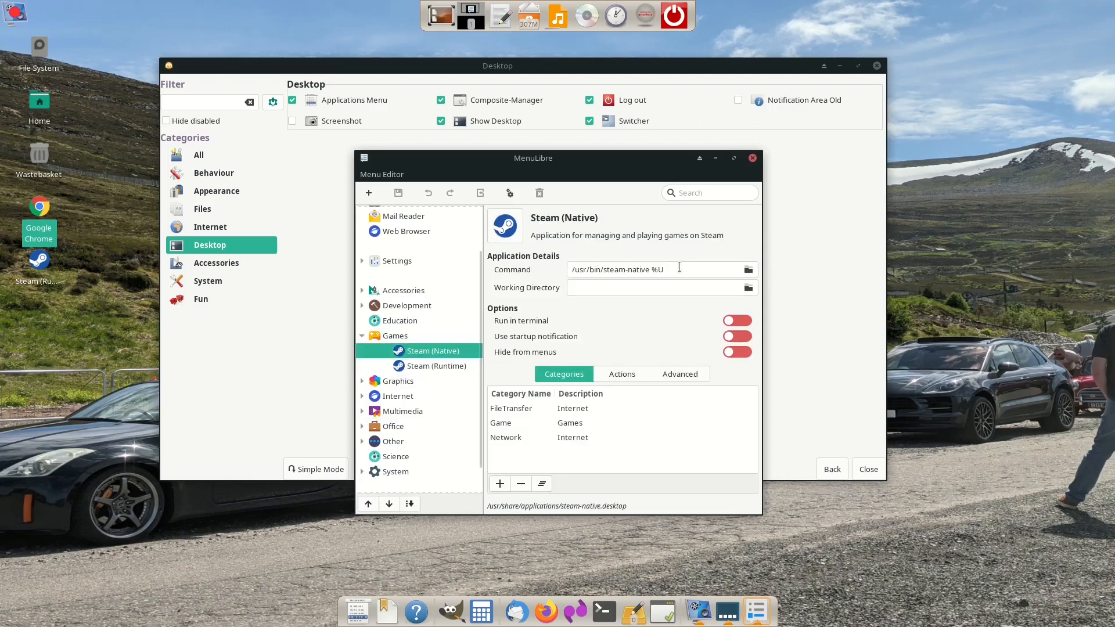
click(362, 397)
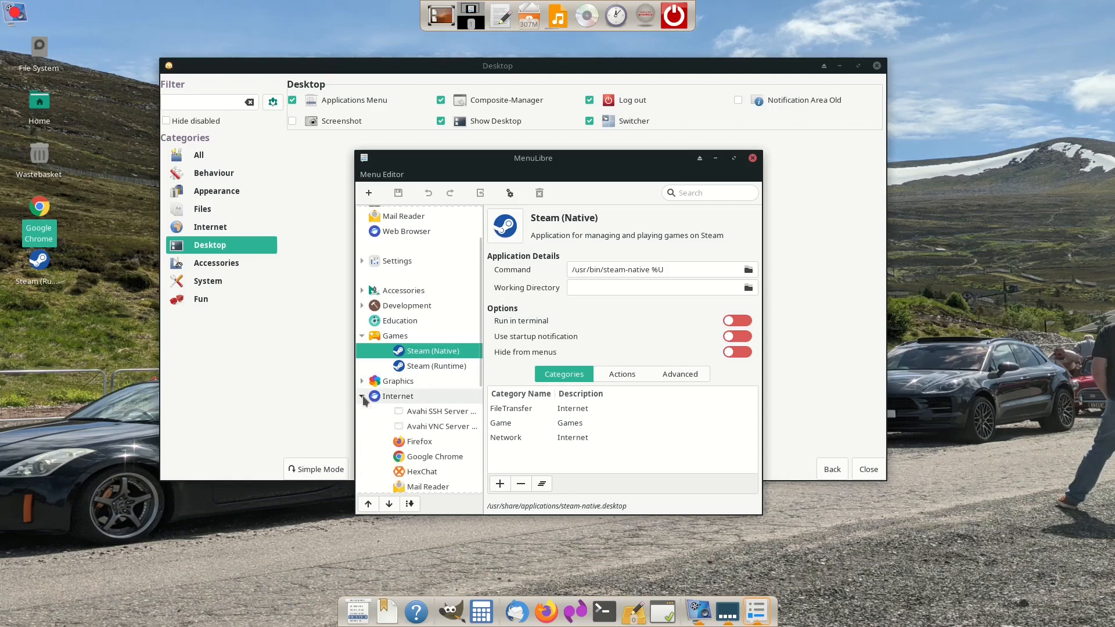
click(435, 456)
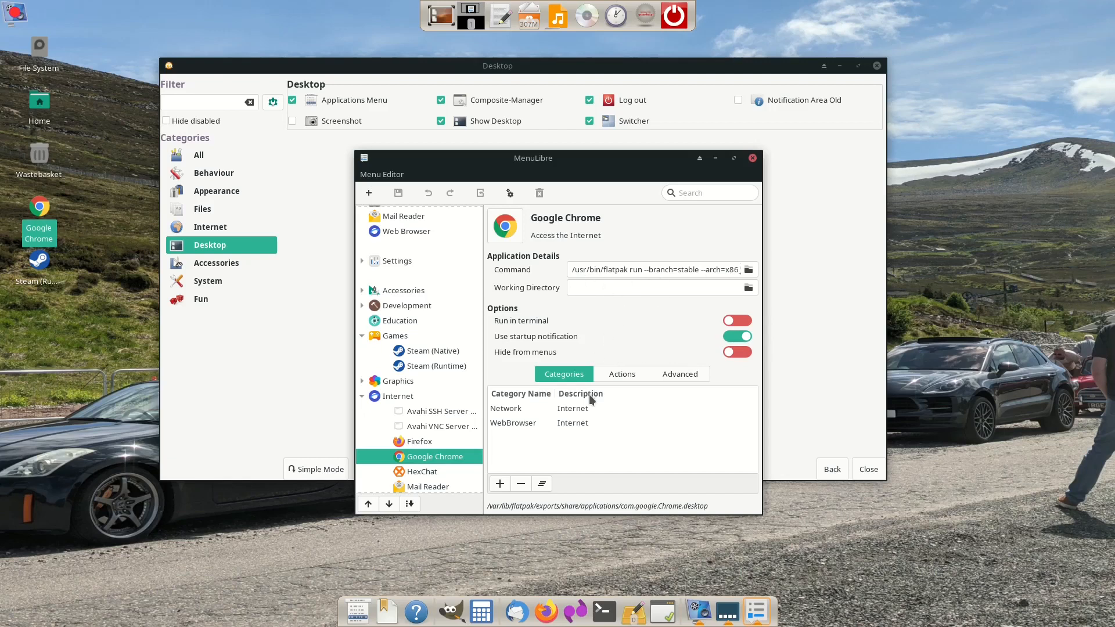
Set the dock captions' label visibility to No in the Appearance settings, apply it, and check the applications menu
click(372, 609)
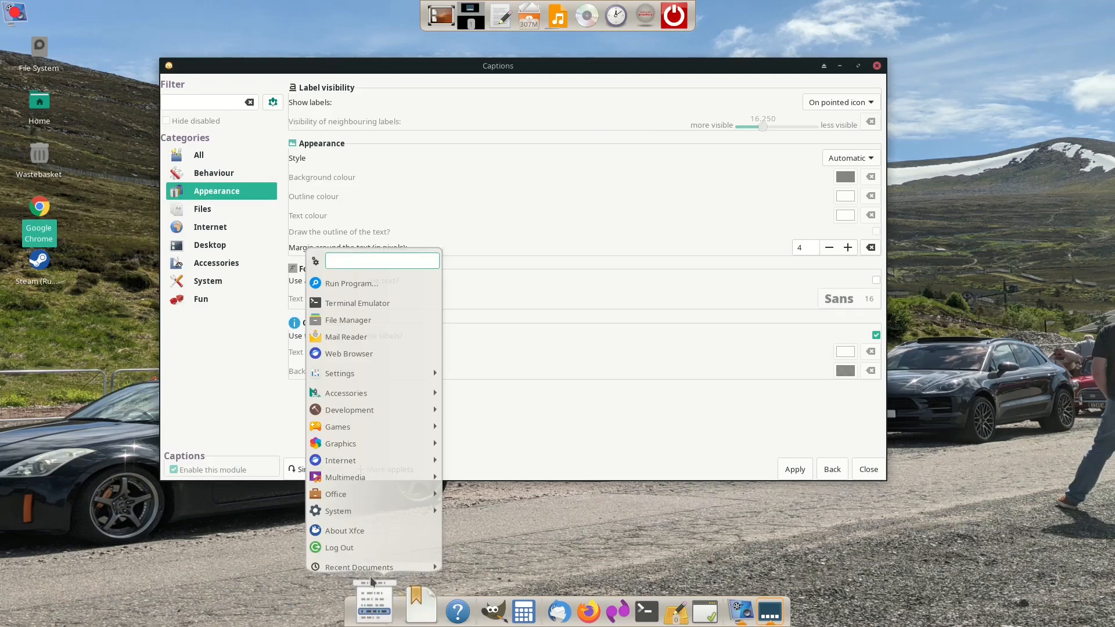
click(834, 467)
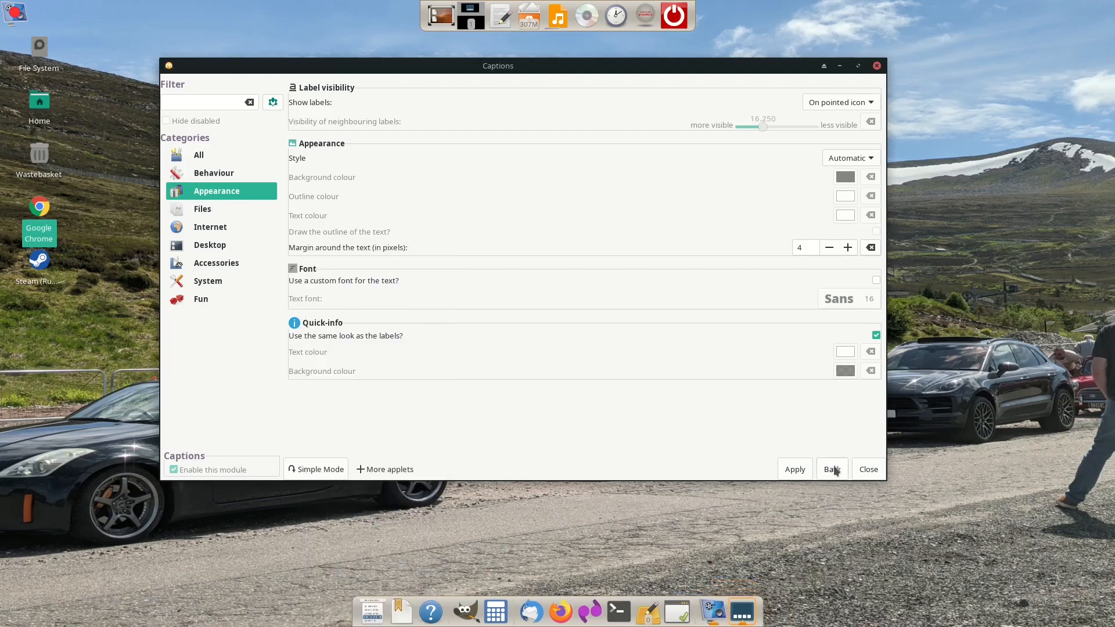
click(834, 468)
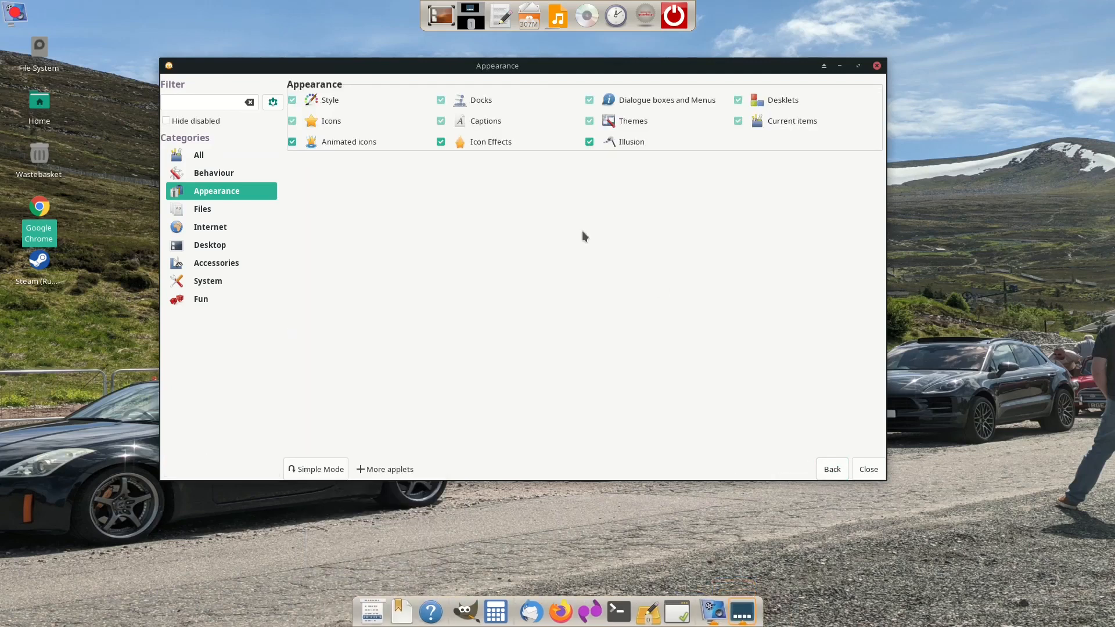
click(489, 120)
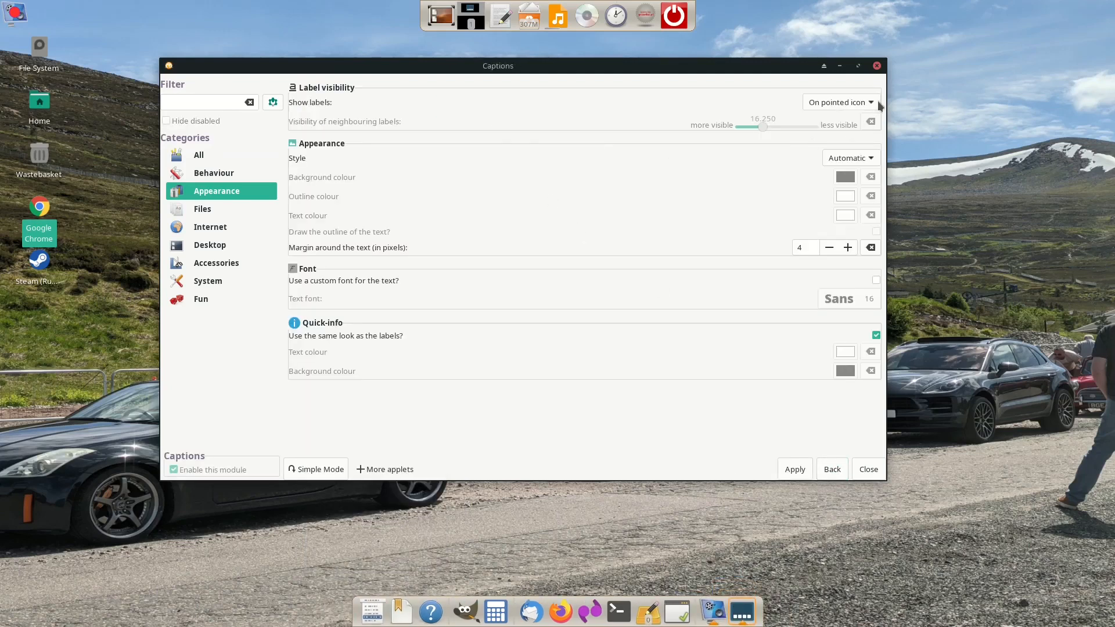
click(853, 102)
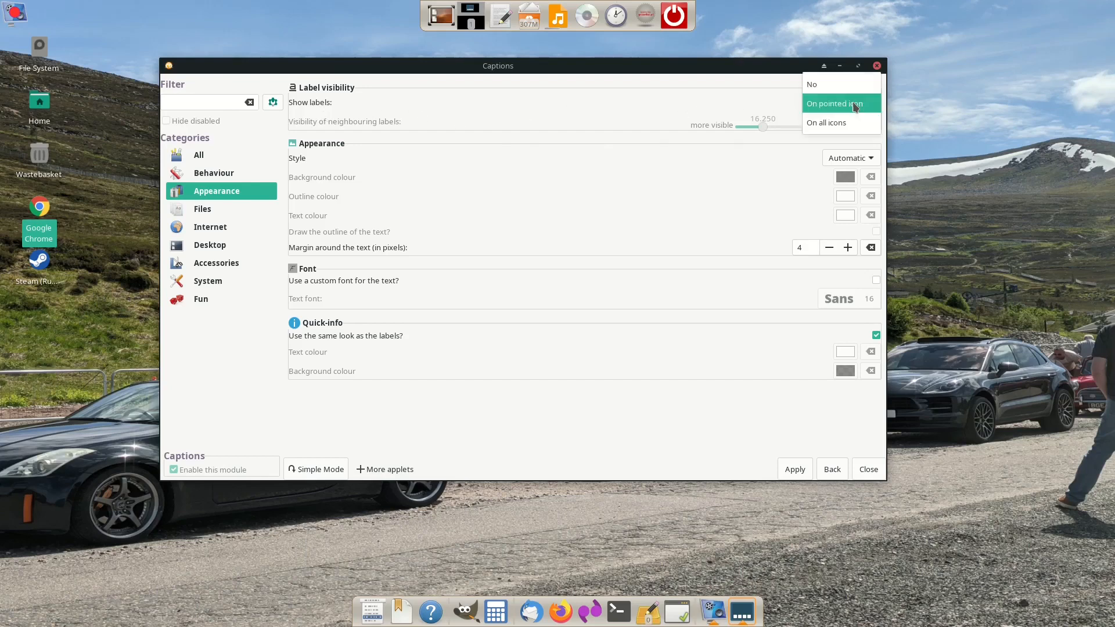
click(842, 85)
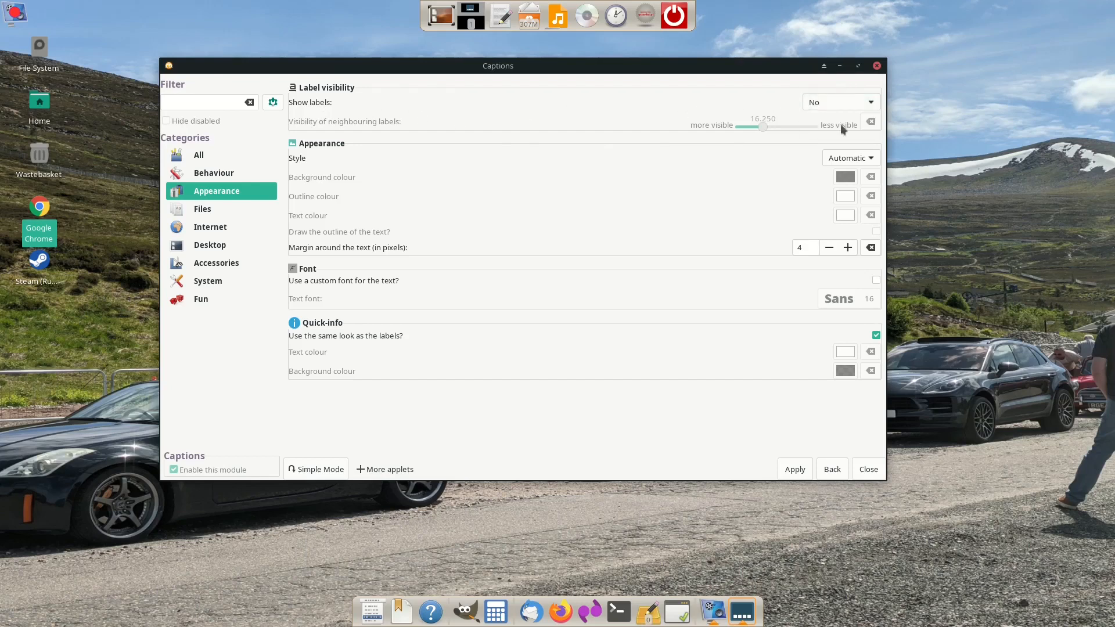
click(806, 477)
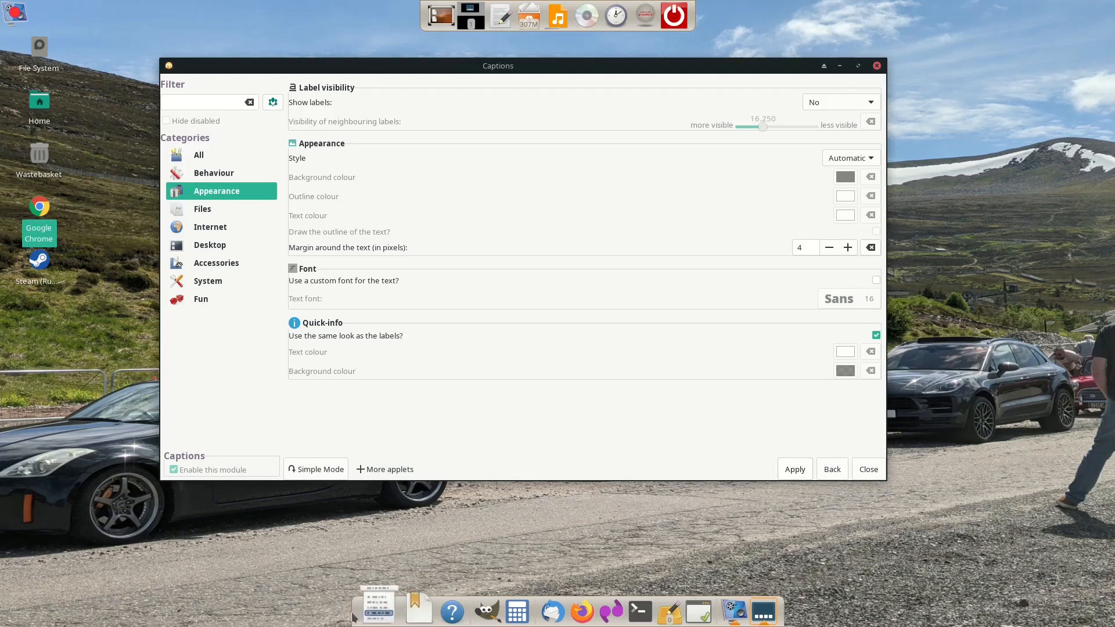
click(373, 611)
click(375, 614)
click(374, 615)
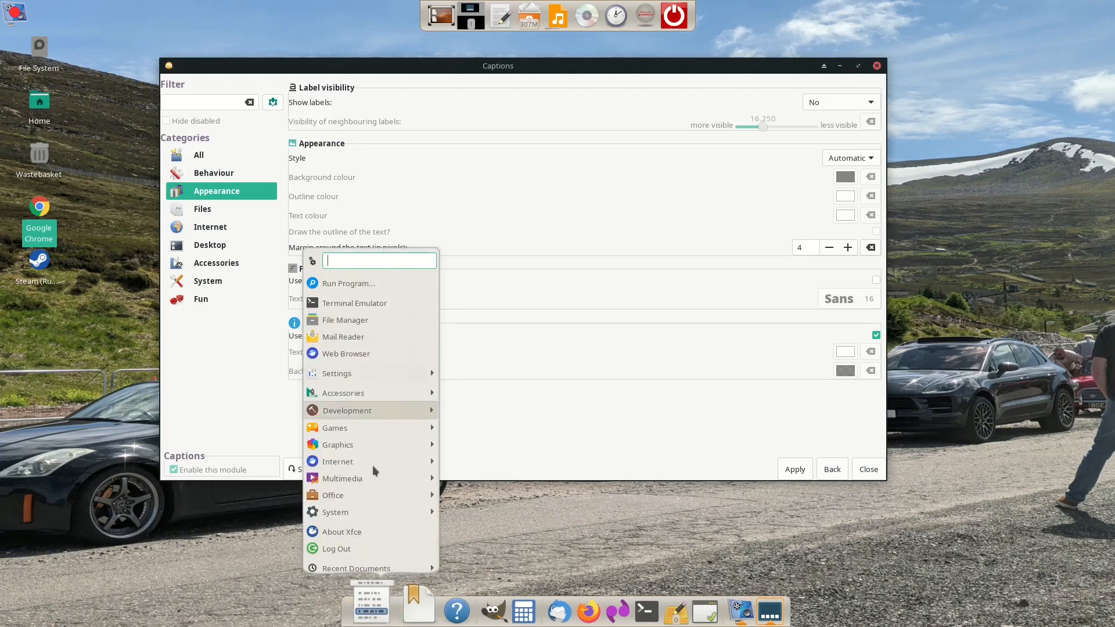
Set the dock icons' maximum zoom to 1.000 and their size at rest to 32 x 32, and apply the changes
click(832, 469)
click(832, 469)
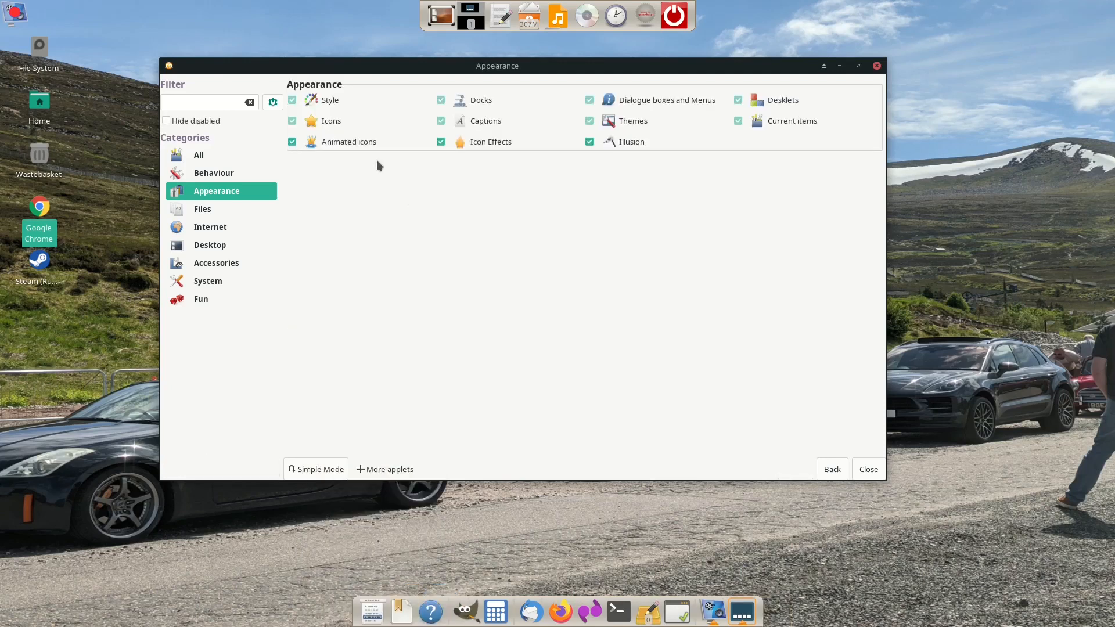
click(344, 123)
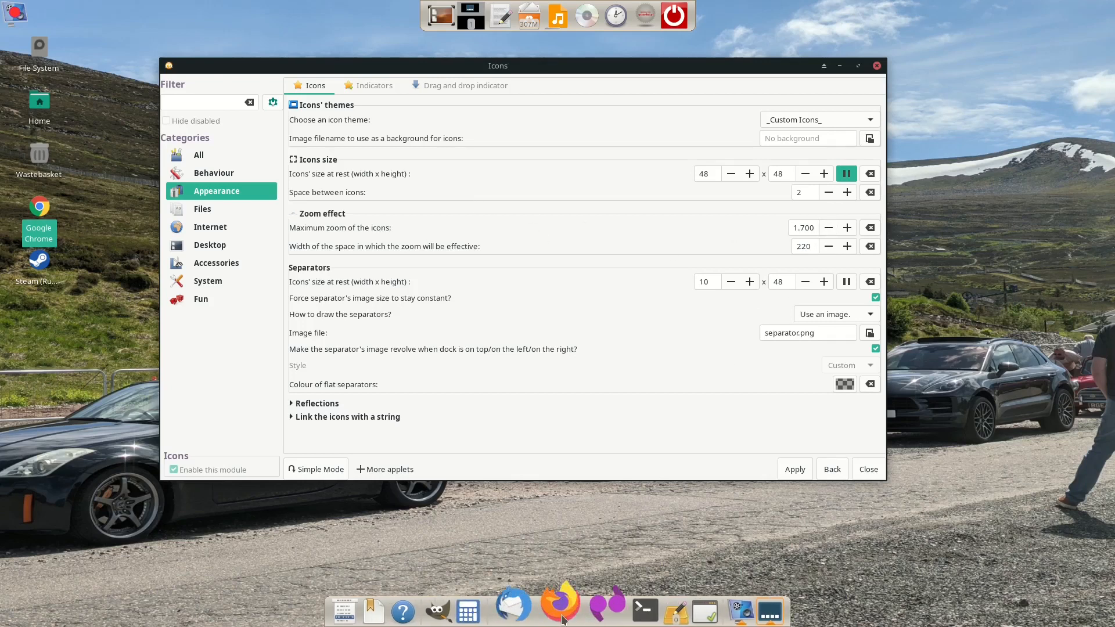
click(829, 228)
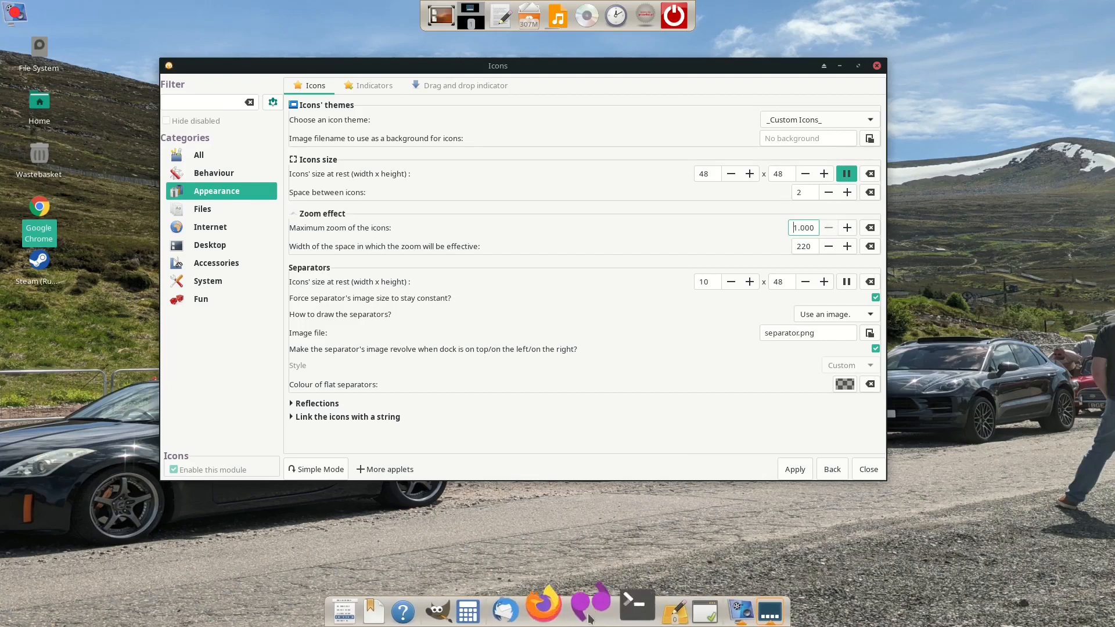
click(731, 174)
click(733, 174)
click(733, 173)
click(733, 173)
click(732, 173)
click(799, 473)
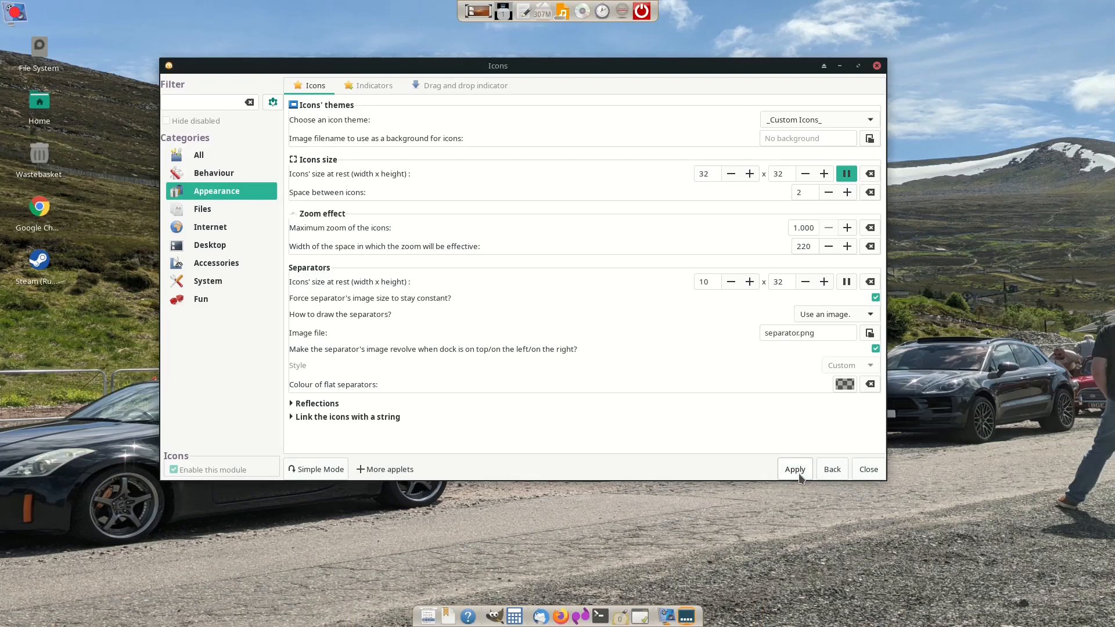
Examine the dock's applications menu at the new icon size, including its Internet category
click(429, 615)
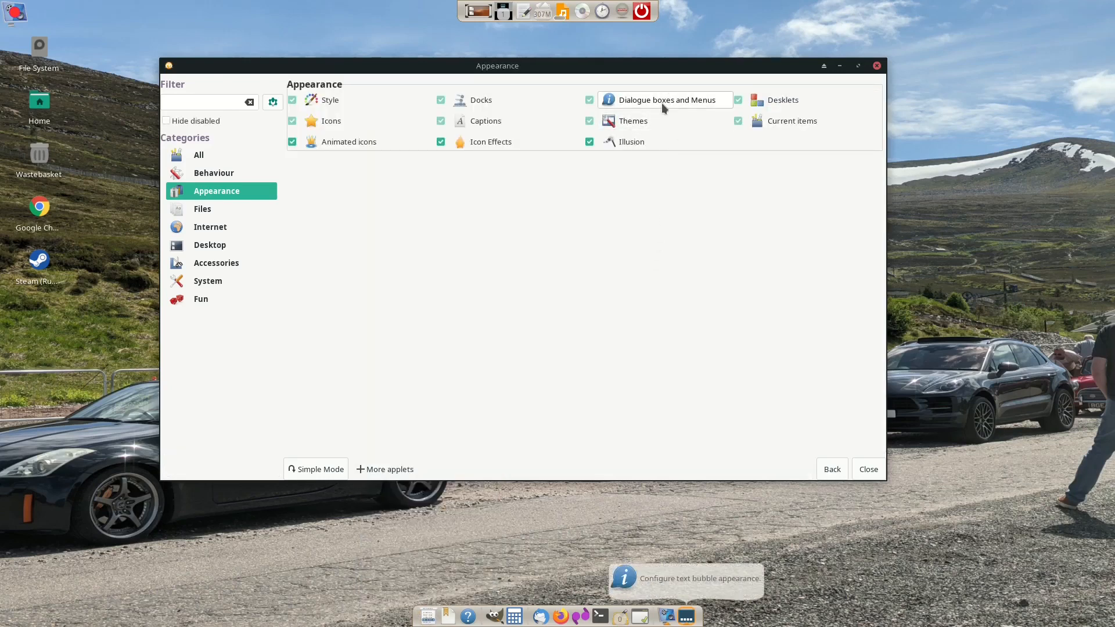
click(428, 616)
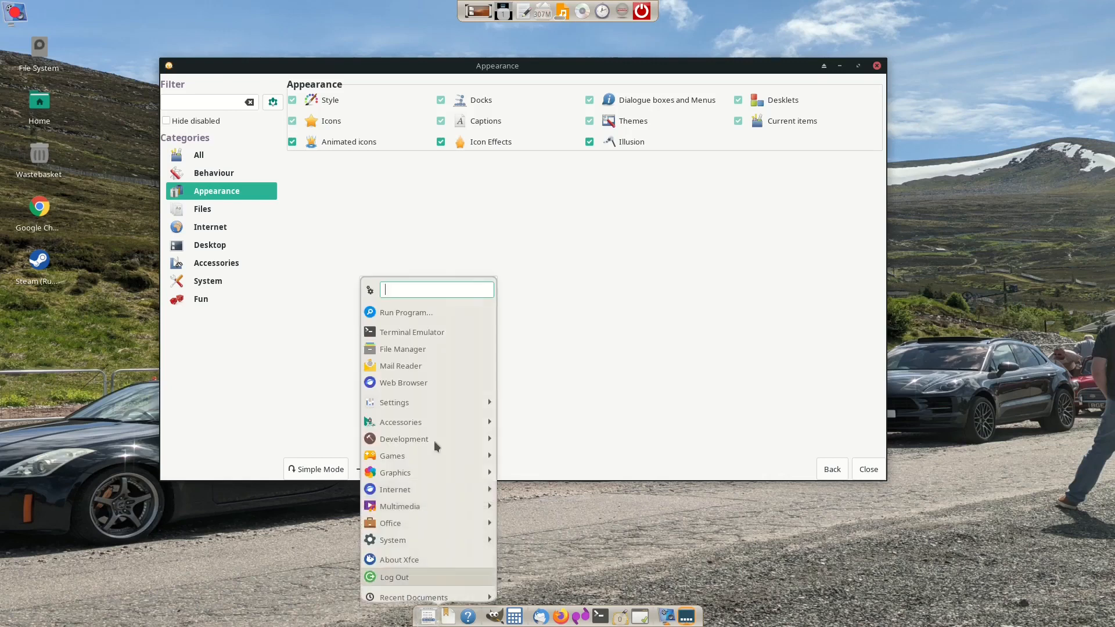
mouse_move(419, 487)
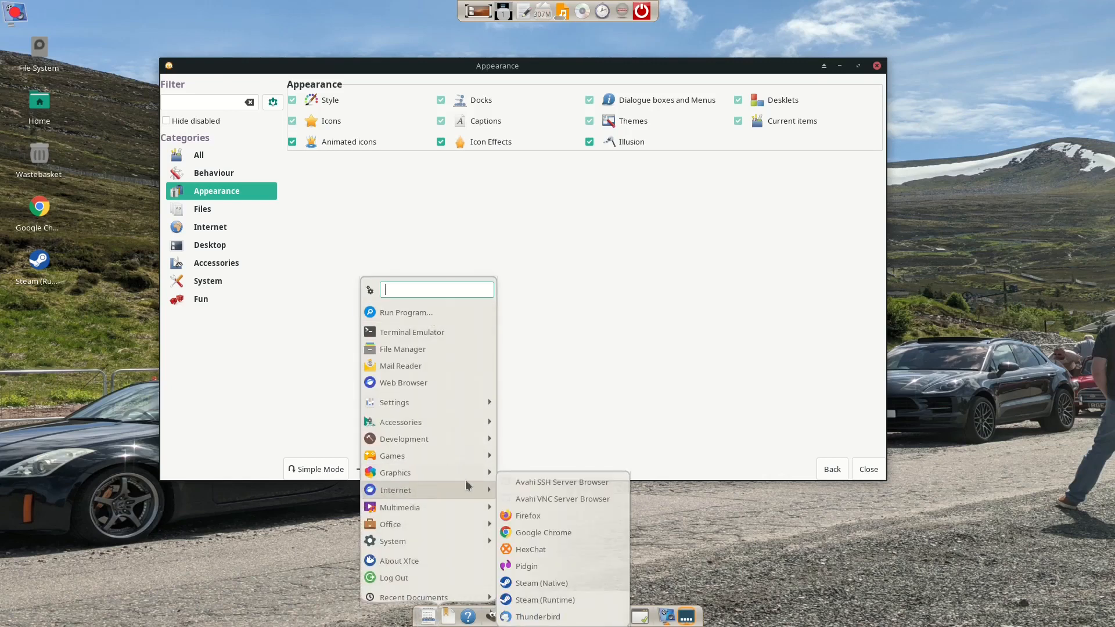
click(716, 239)
Enable a custom text font in the Dialogue boxes and Menus appearance settings
click(658, 96)
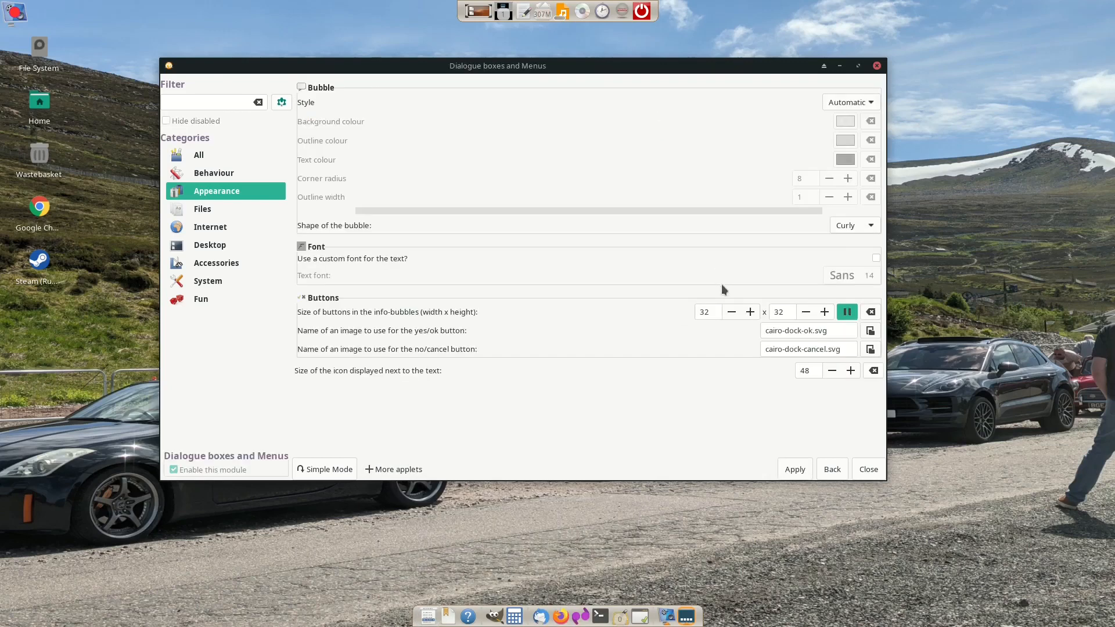
click(876, 258)
click(866, 277)
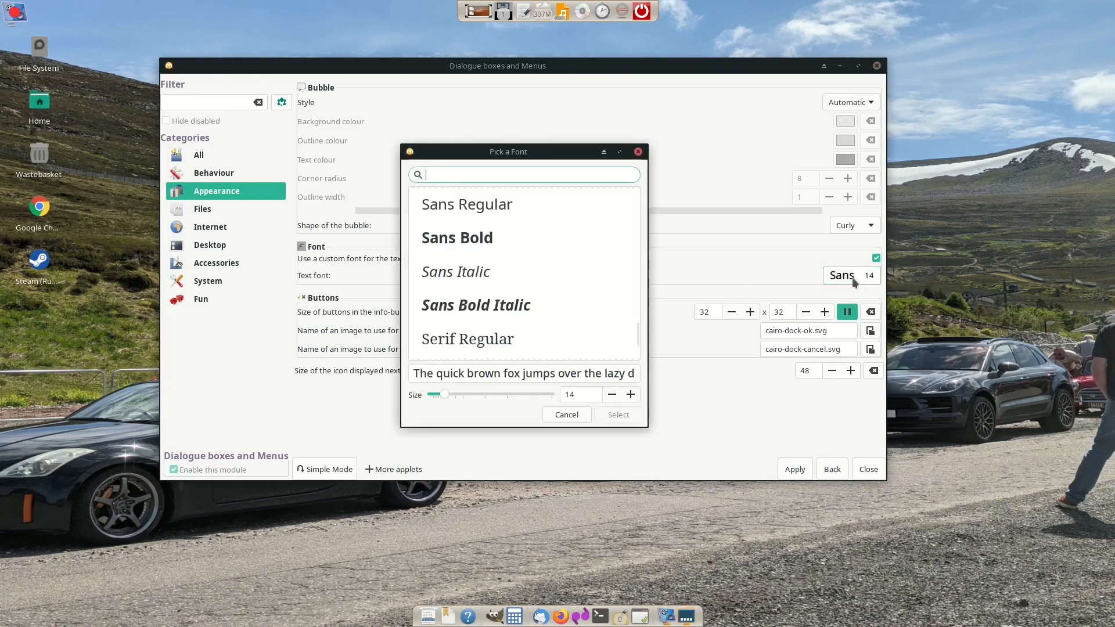
click(611, 395)
click(611, 395)
click(611, 395)
click(611, 395)
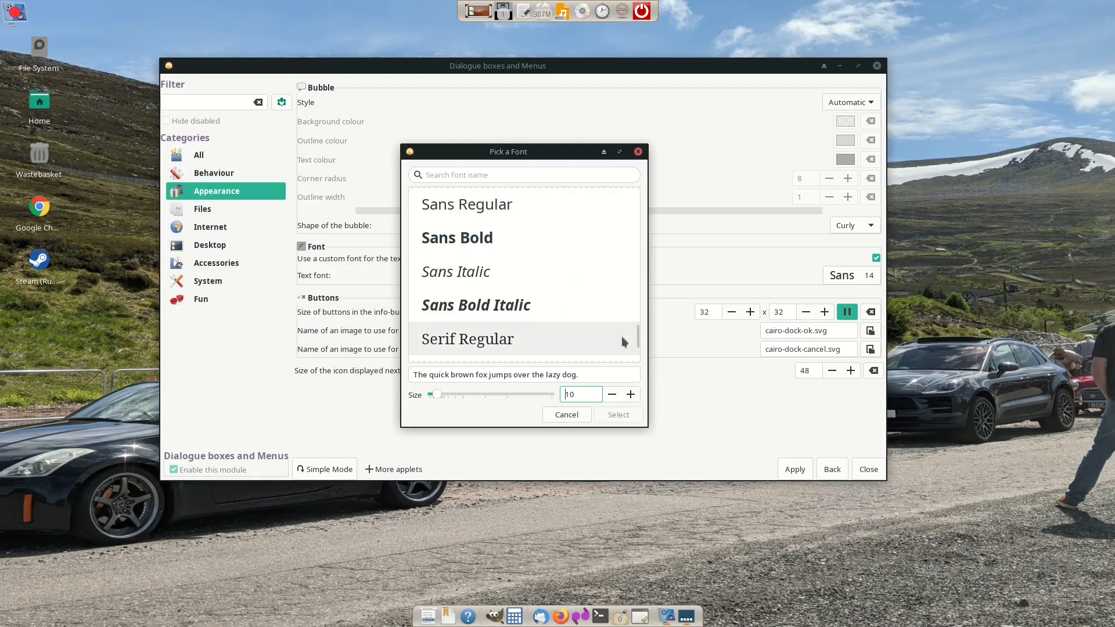
mouse_move(638, 335)
mouse_down()
mouse_move(640, 347)
mouse_move(640, 325)
mouse_move(639, 342)
mouse_up()
click(566, 414)
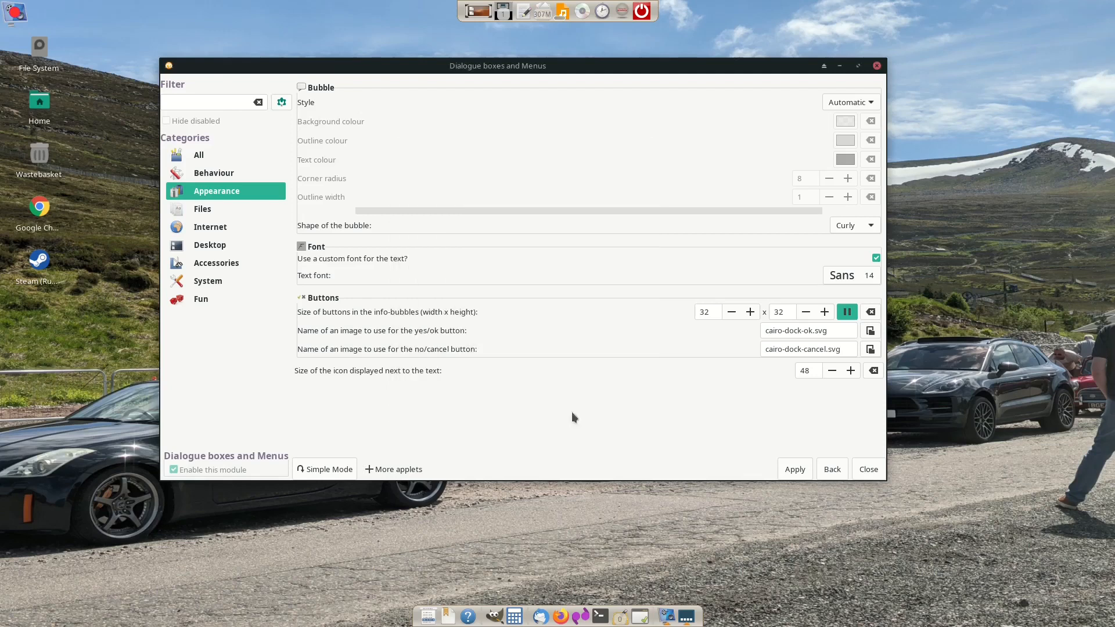
Set the text font of dialogue boxes and menus to Source Sans 3 Regular at size 10, apply it, and check the applications menu
click(874, 279)
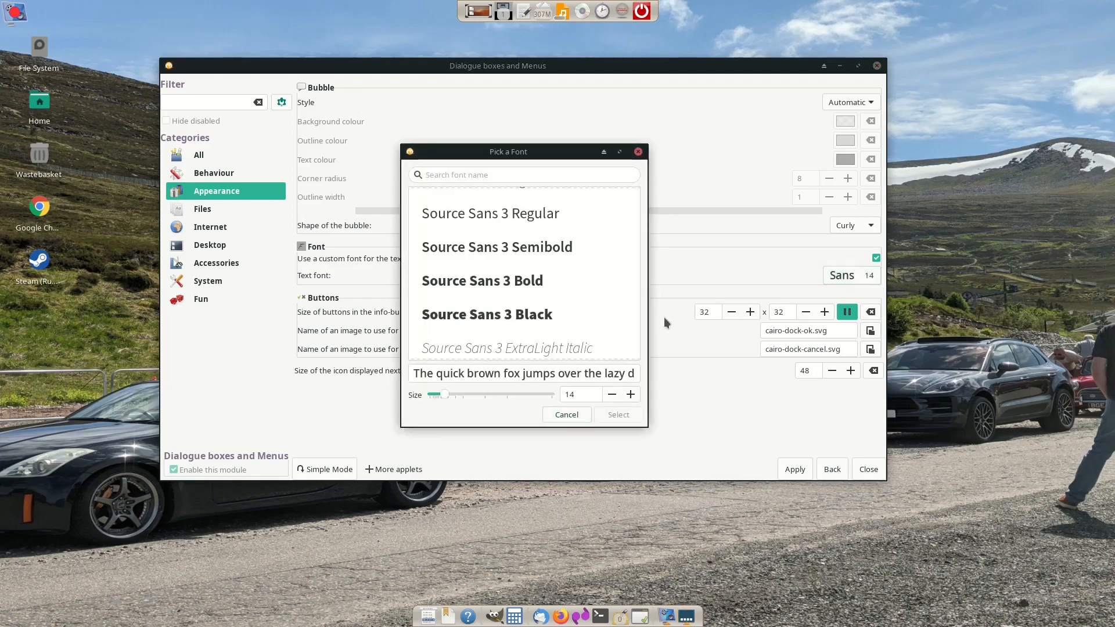
click(612, 394)
click(611, 395)
click(611, 394)
click(612, 394)
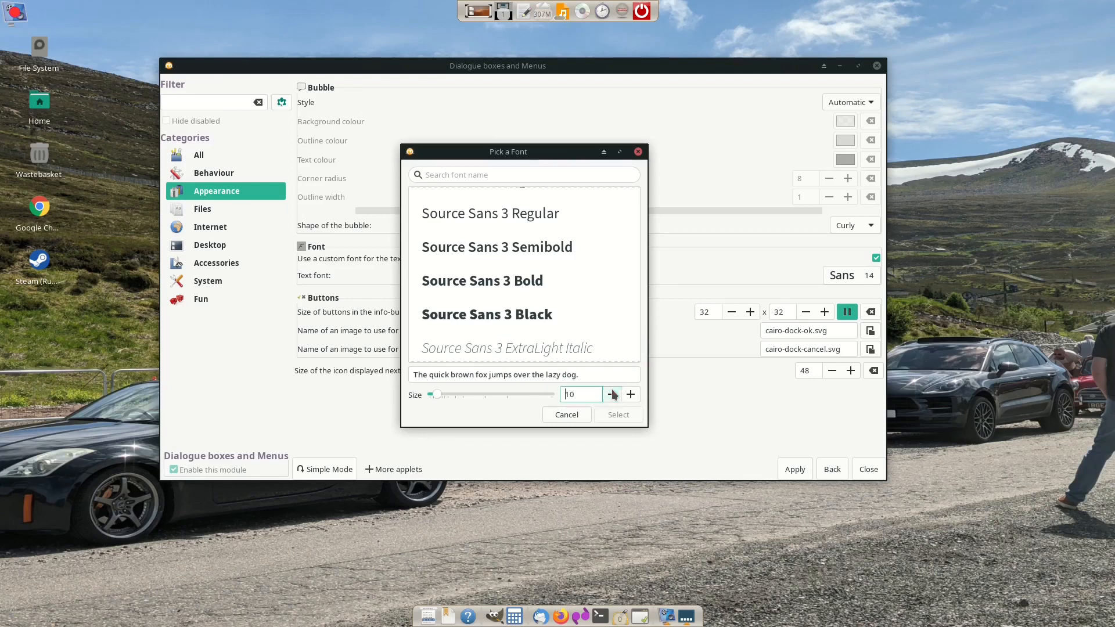
click(495, 214)
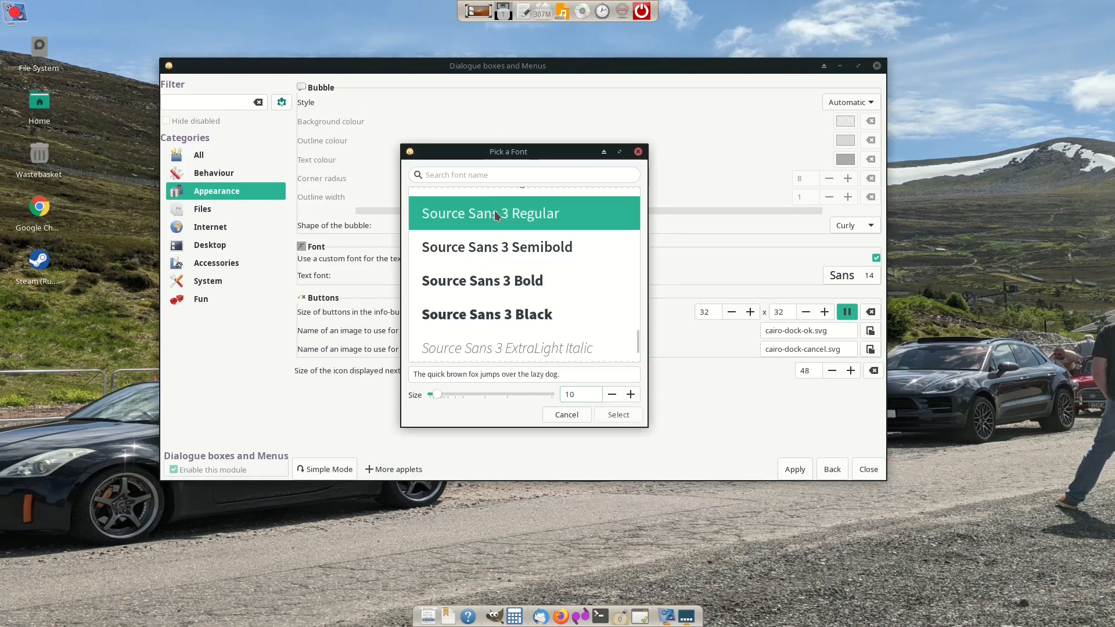
click(611, 415)
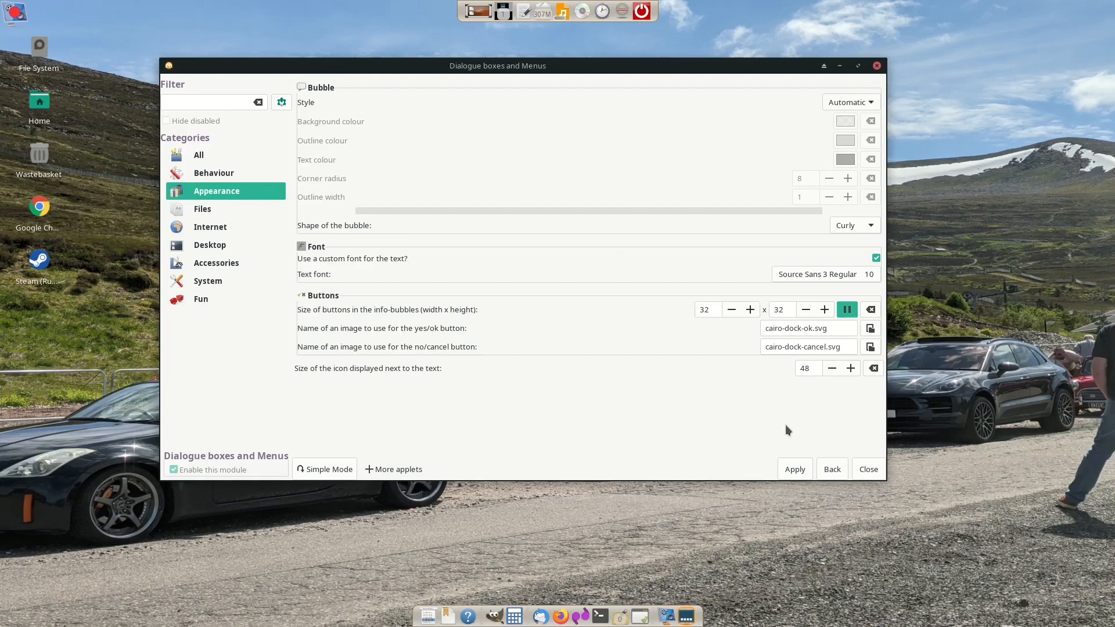
click(796, 471)
click(430, 617)
click(876, 383)
click(795, 470)
click(429, 617)
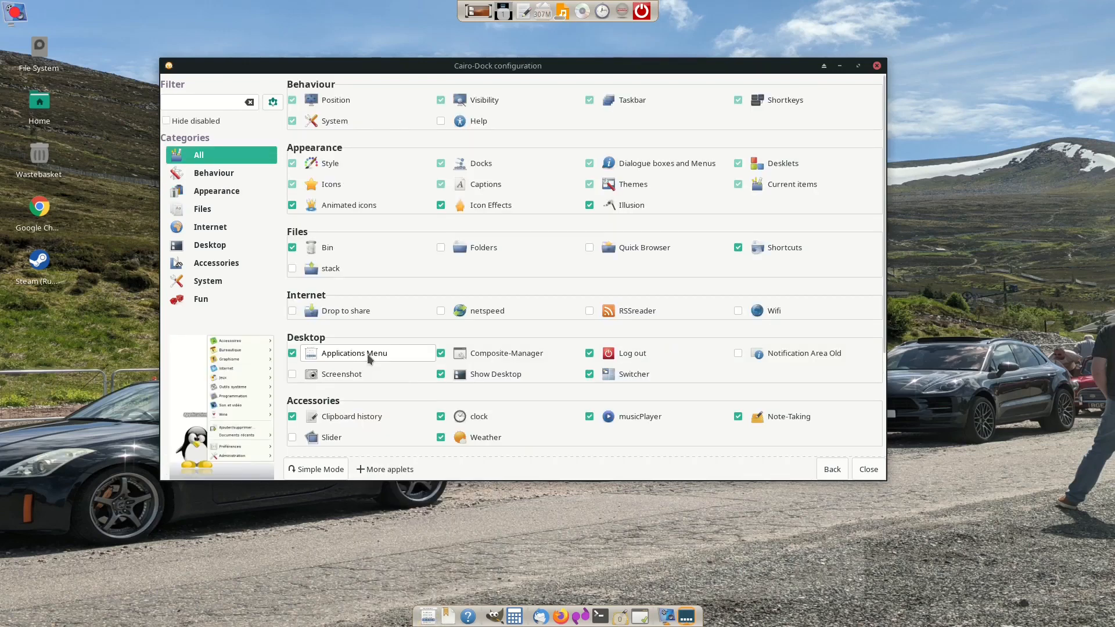
Examine the Applications Menu applet's dock choices and configuration options, and try its Control+F2 and Control+F1 shortkeys
mouse_move(367, 354)
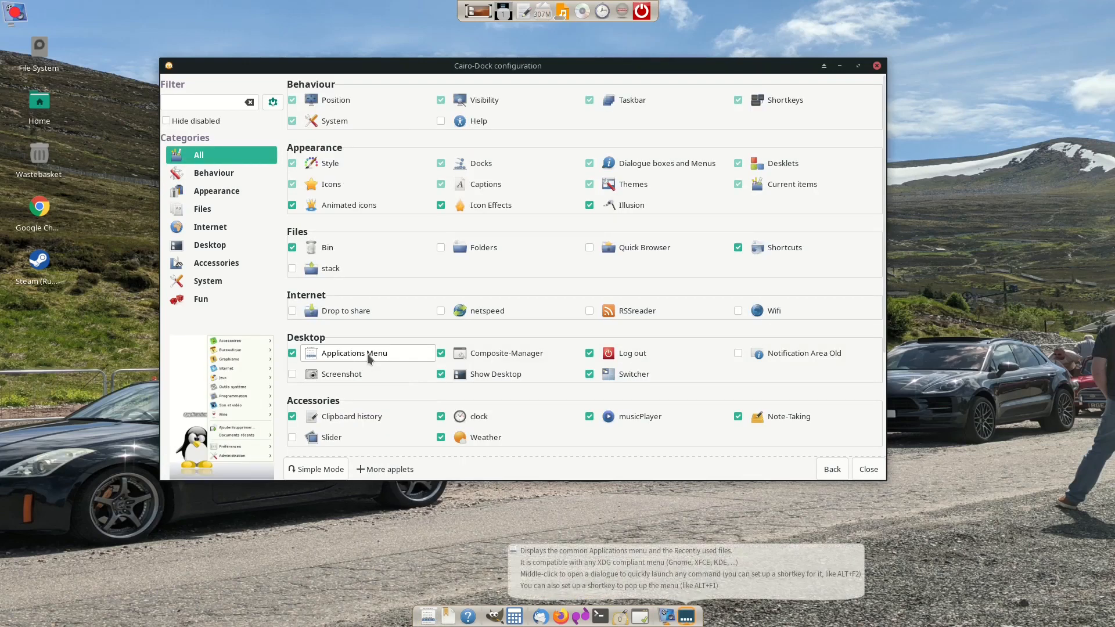
click(367, 354)
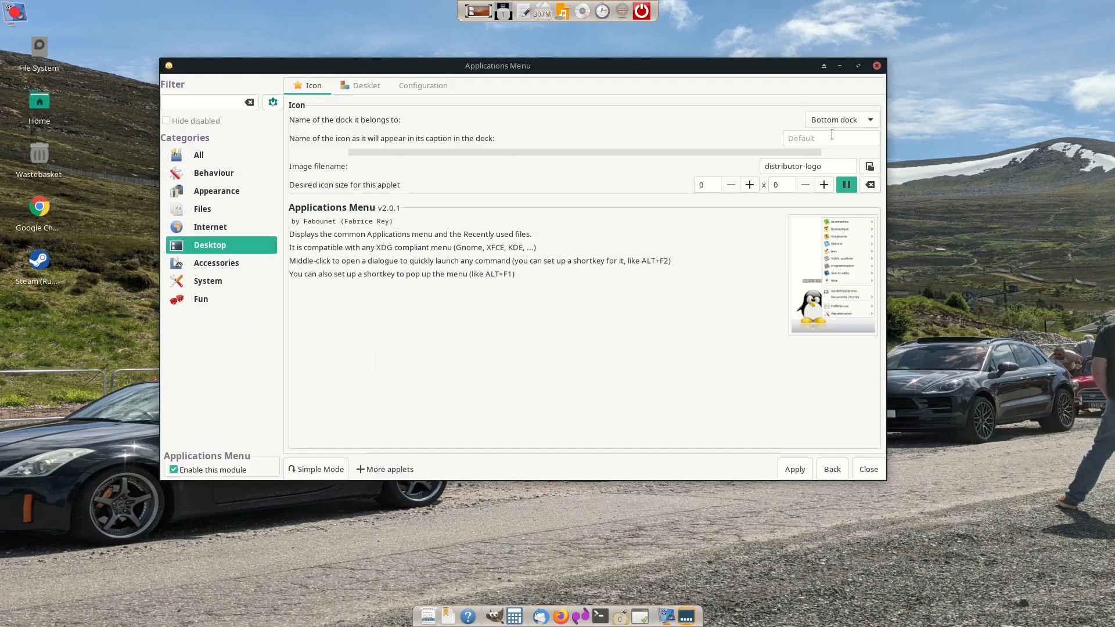
click(854, 122)
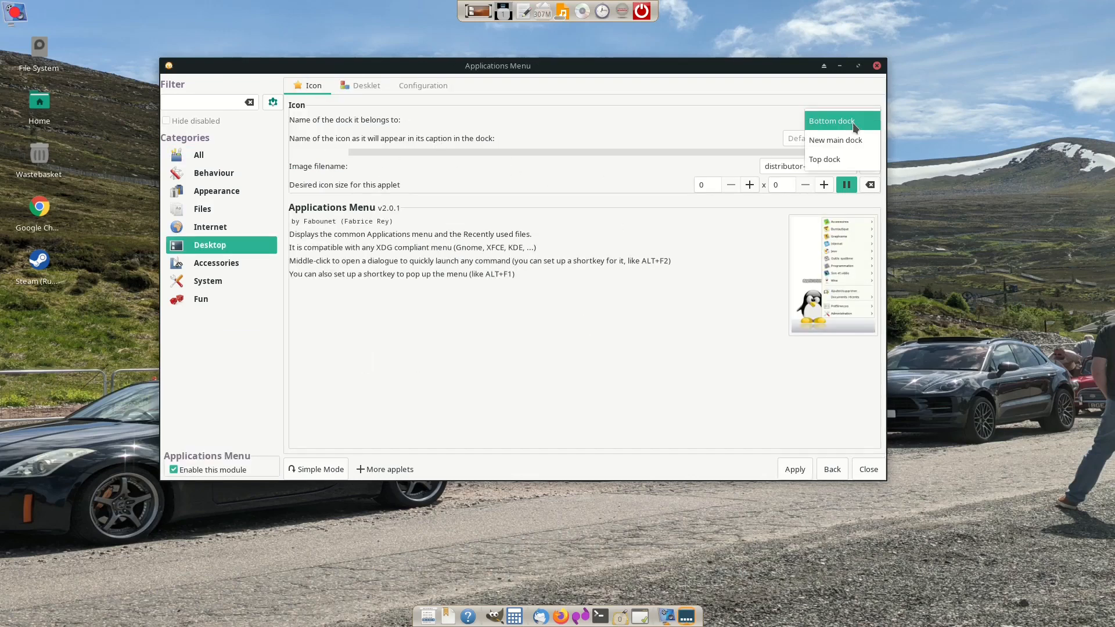
click(853, 123)
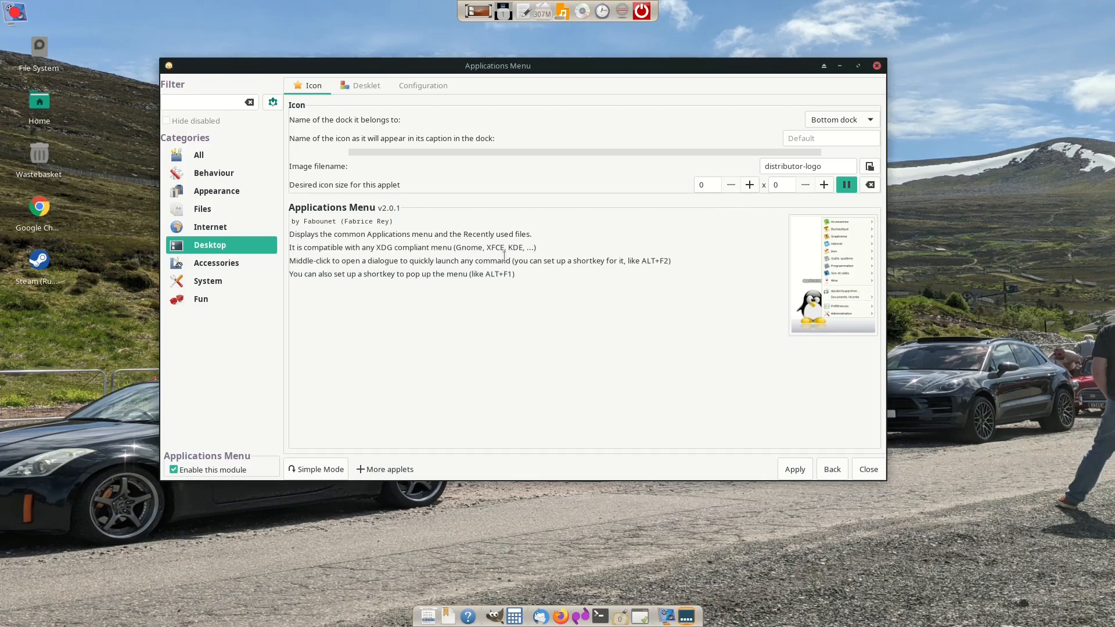
click(442, 86)
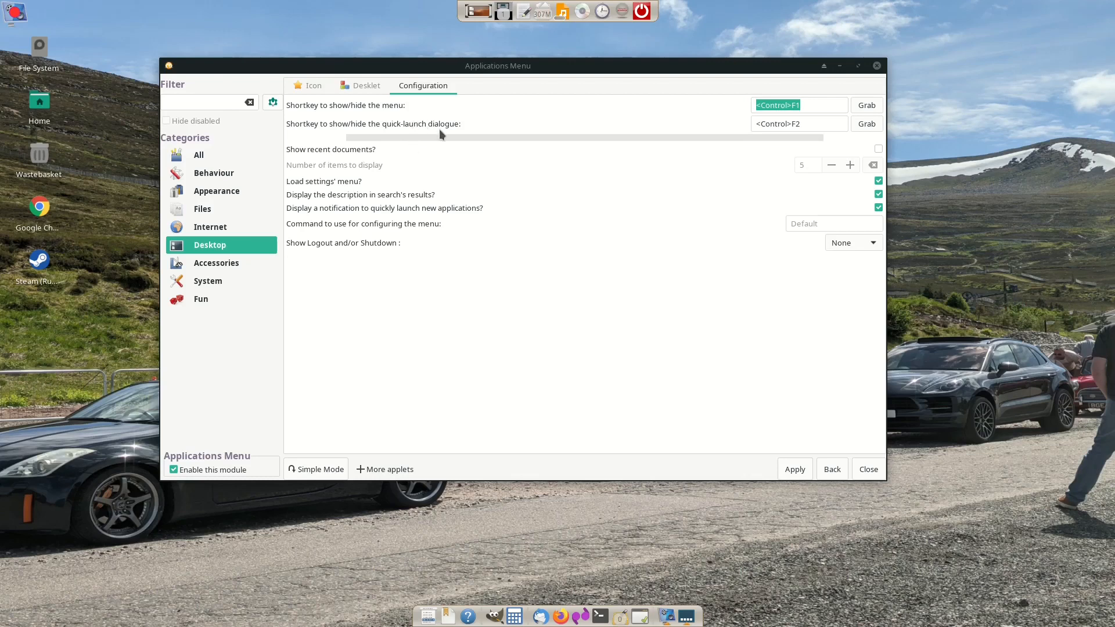
key(ctrl+F2)
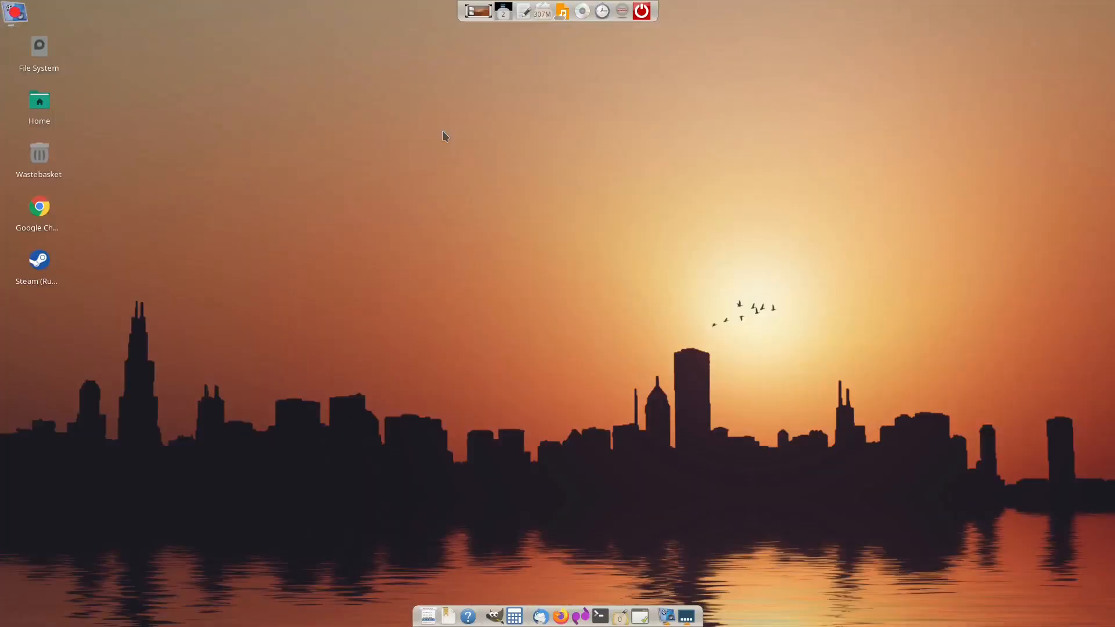
key(ctrl+F1)
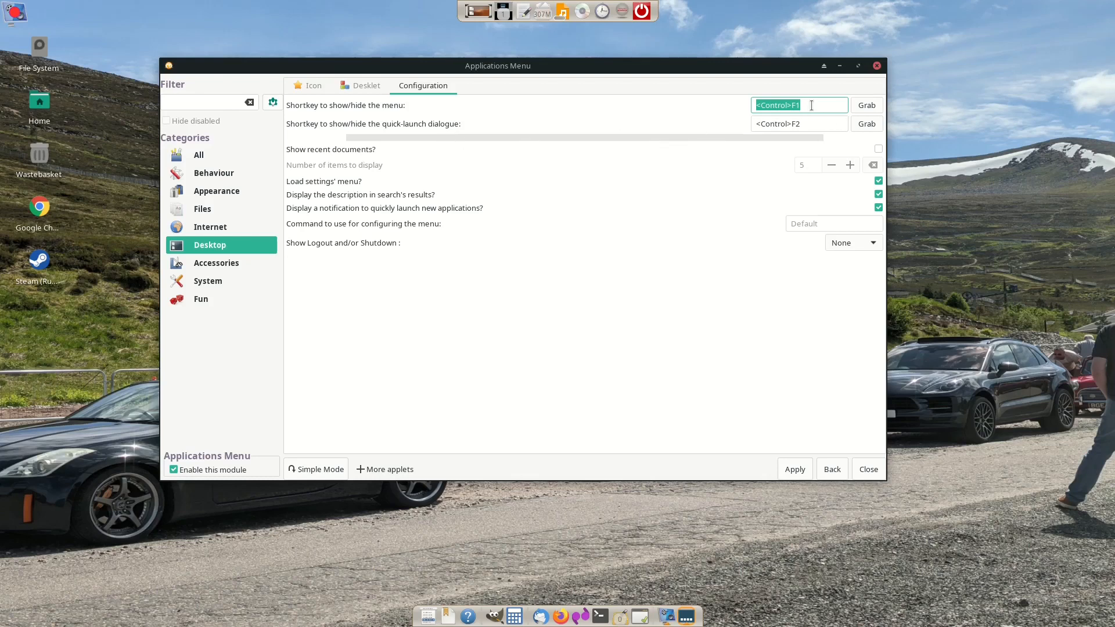
Set the applet's shortkeys to Super+F1 for the menu and Super+F2 for the quick-launch dialogue, and apply them
click(867, 112)
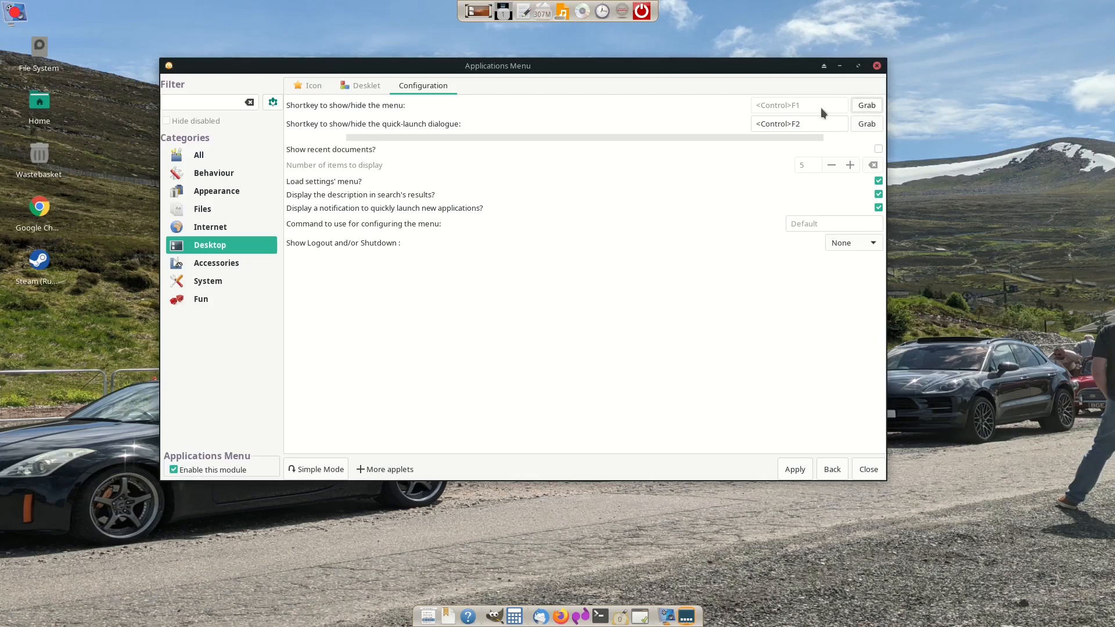
key(super+F1)
click(865, 124)
key(super+F2)
click(795, 473)
Try the new shortkeys for the applications menu and the quick-launch dialogue, dismissing each one
key(super+F1)
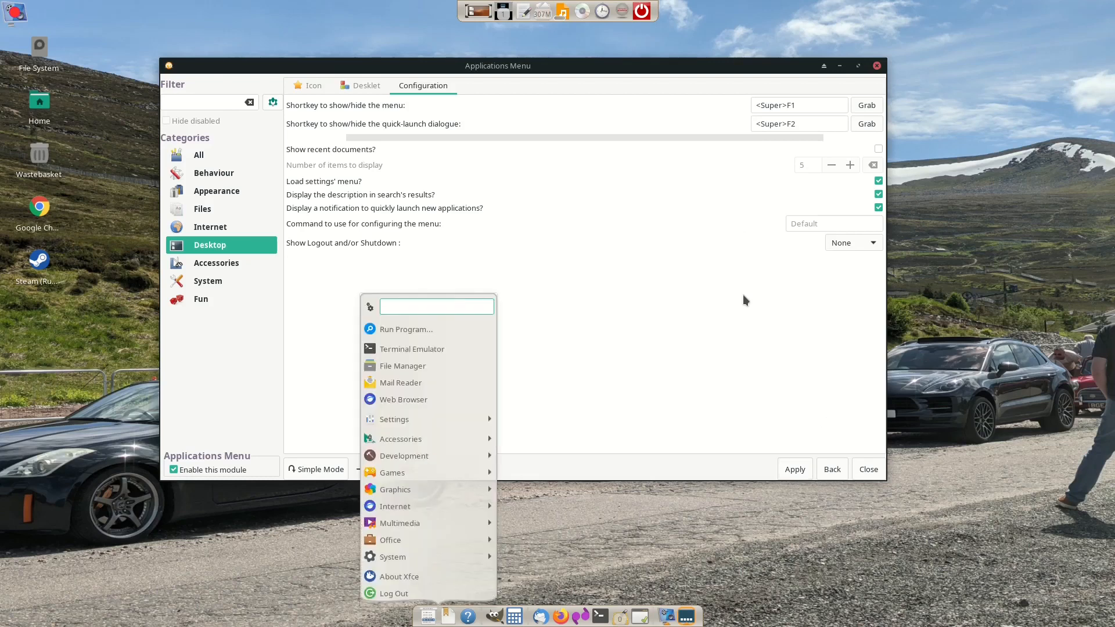
click(789, 529)
key(super+F2)
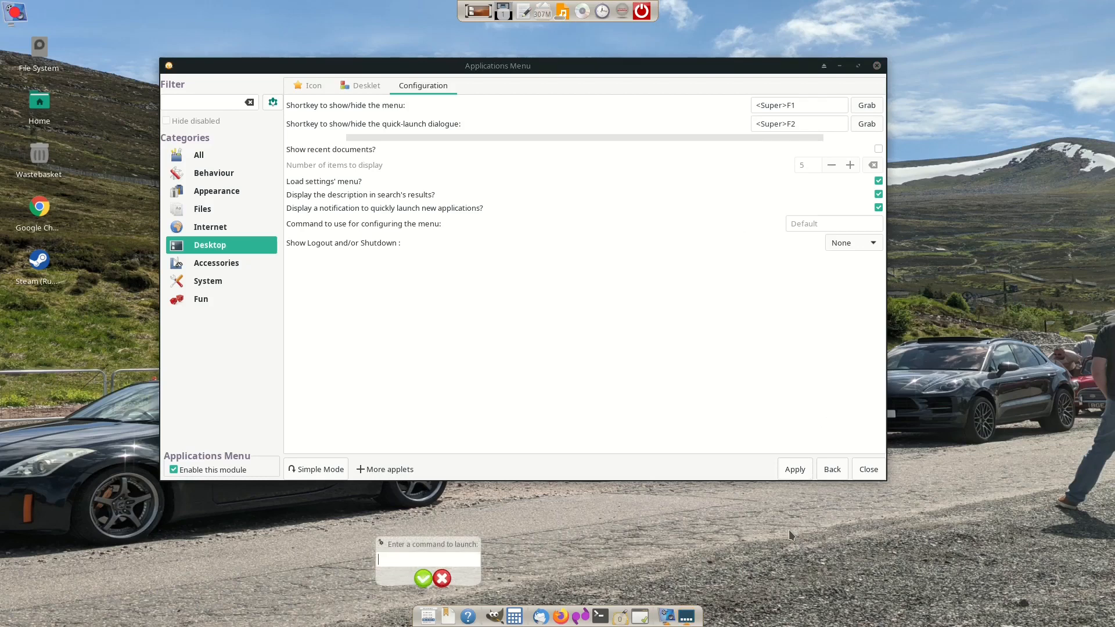
click(443, 579)
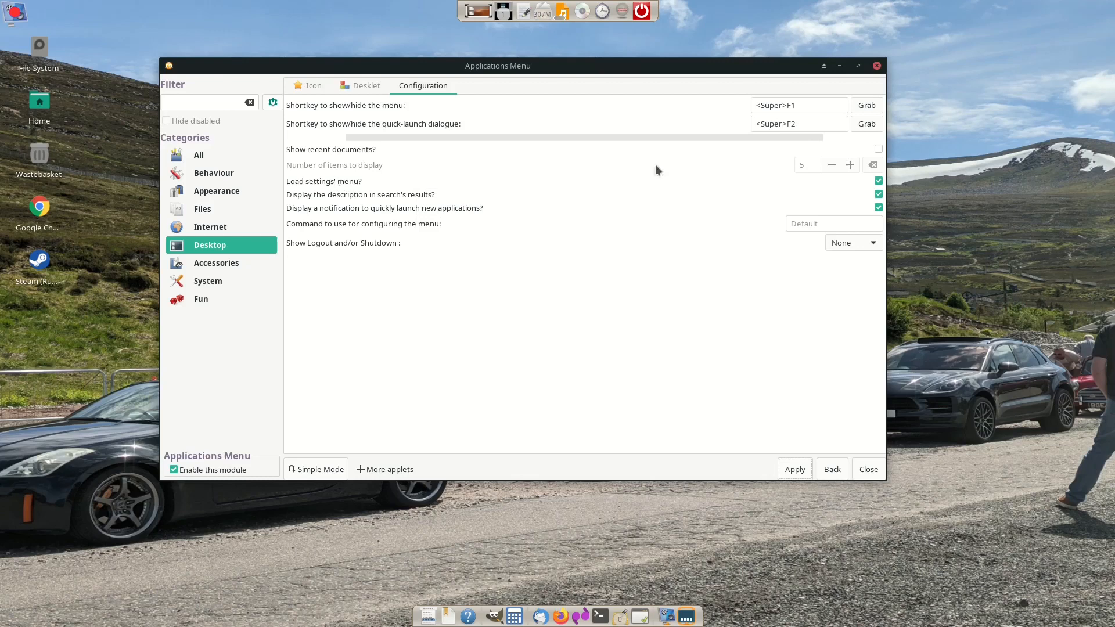
Try showing recent documents in the applications menu, check the Recent Documents entry, and turn the option off again
click(877, 150)
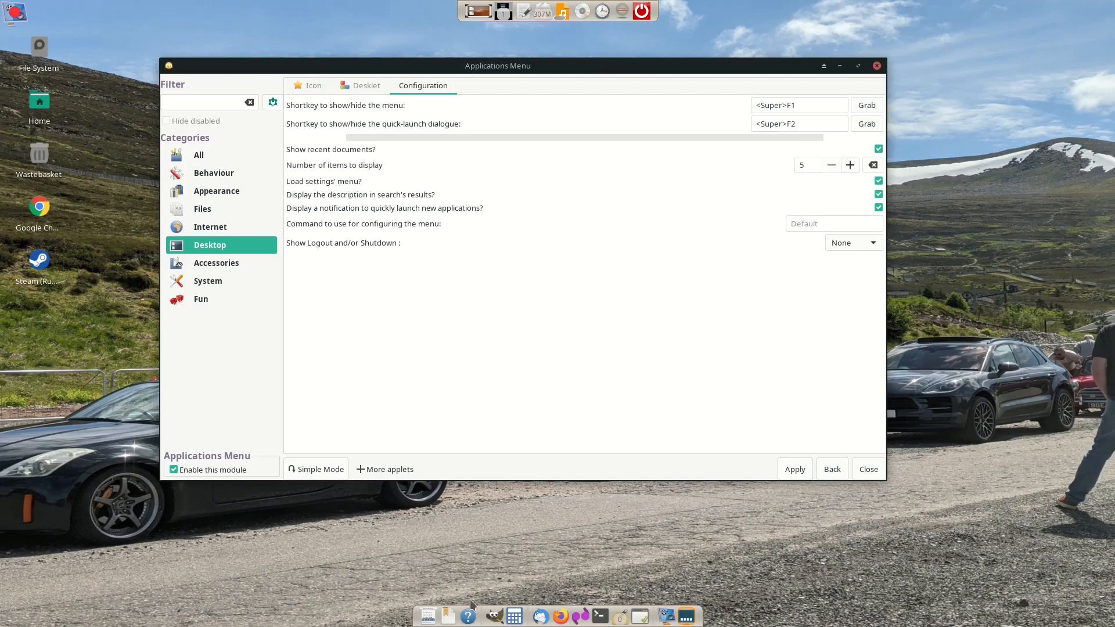
click(429, 616)
mouse_move(441, 596)
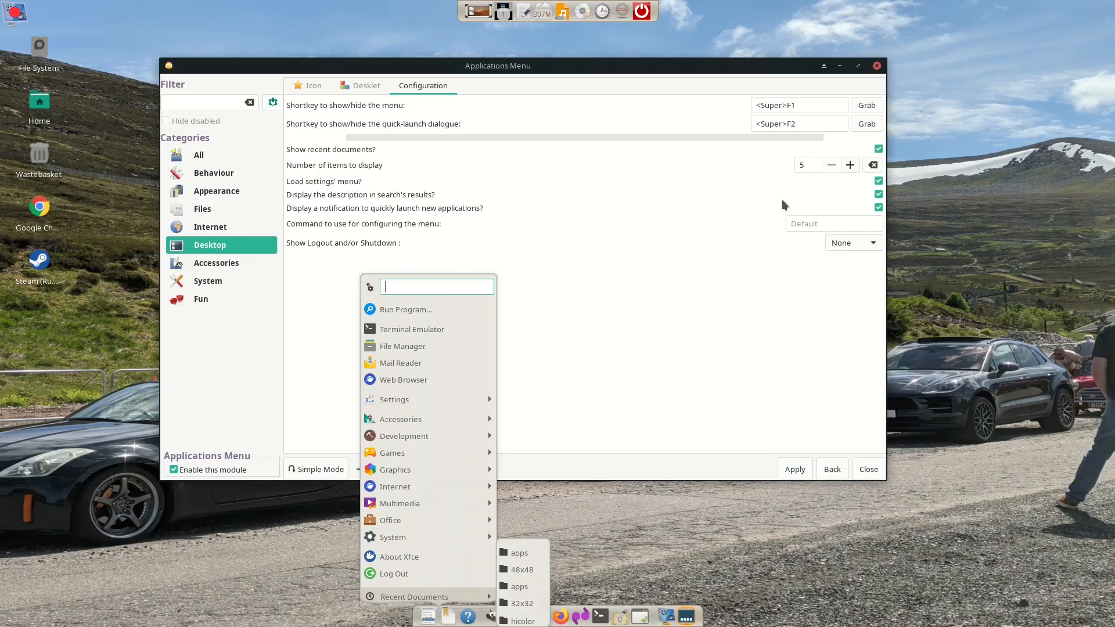
click(871, 166)
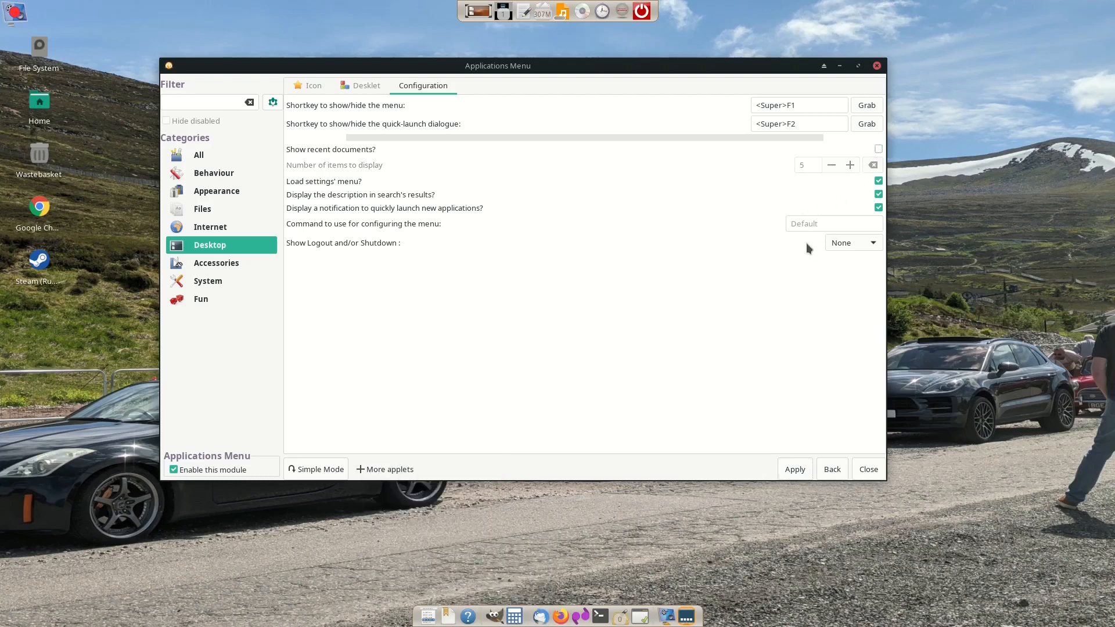
click(428, 617)
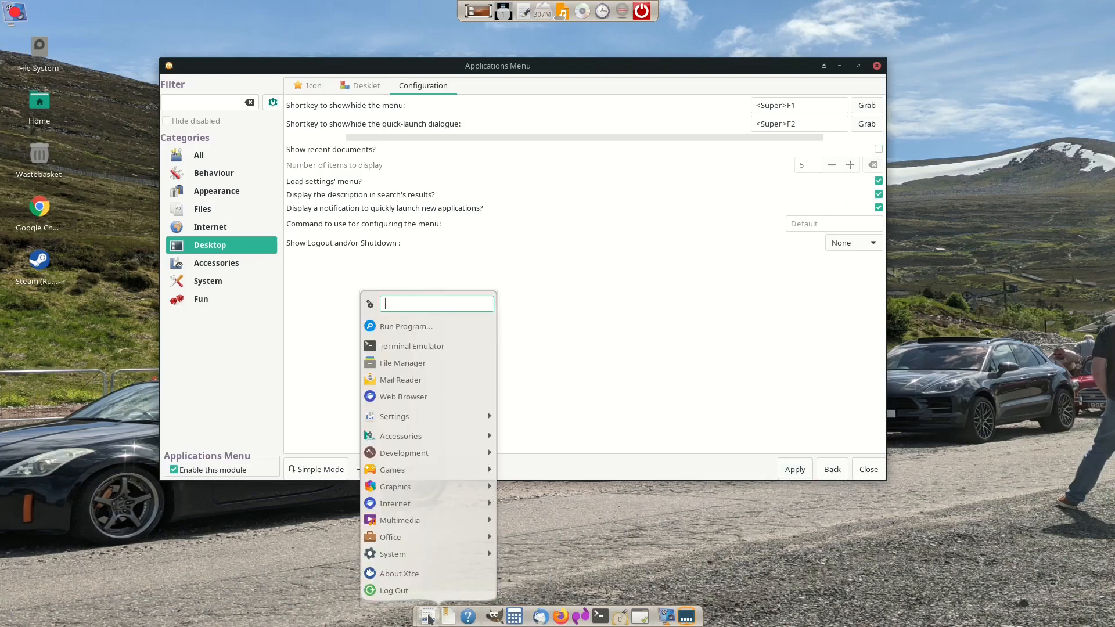
click(768, 241)
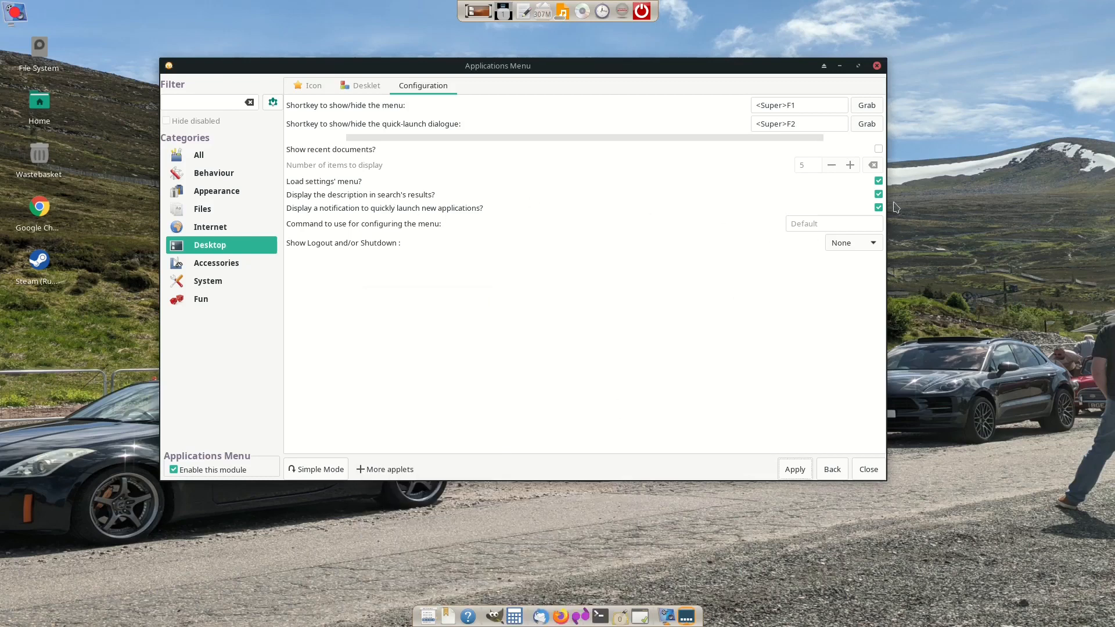
Examine the applications menu's entries, including the Multimedia category, and dismiss it
click(428, 616)
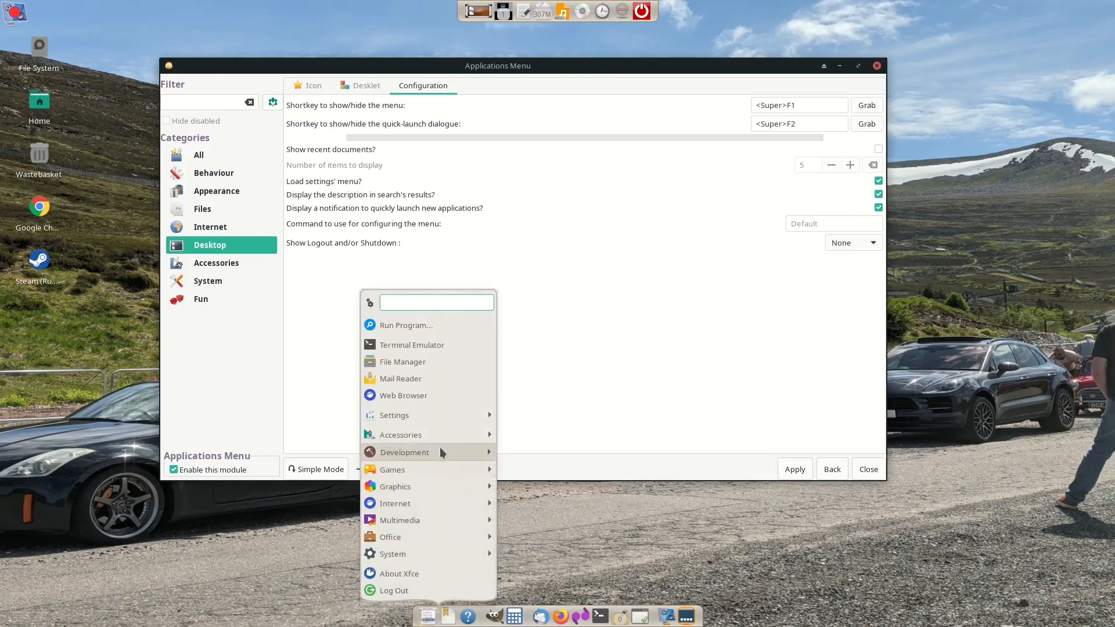
mouse_move(441, 452)
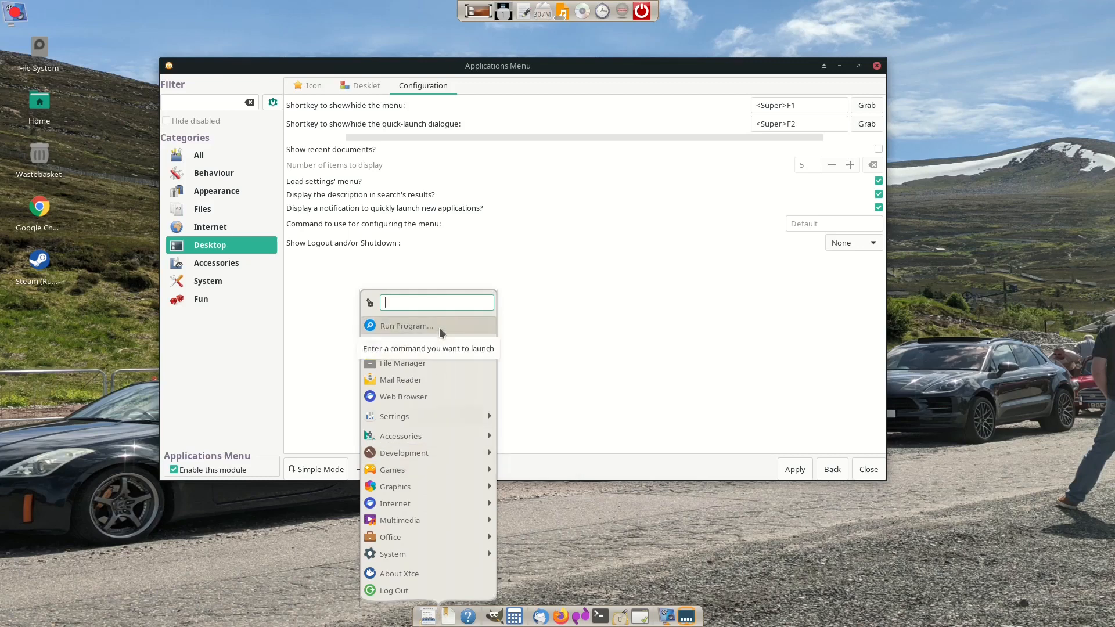
key(Escape)
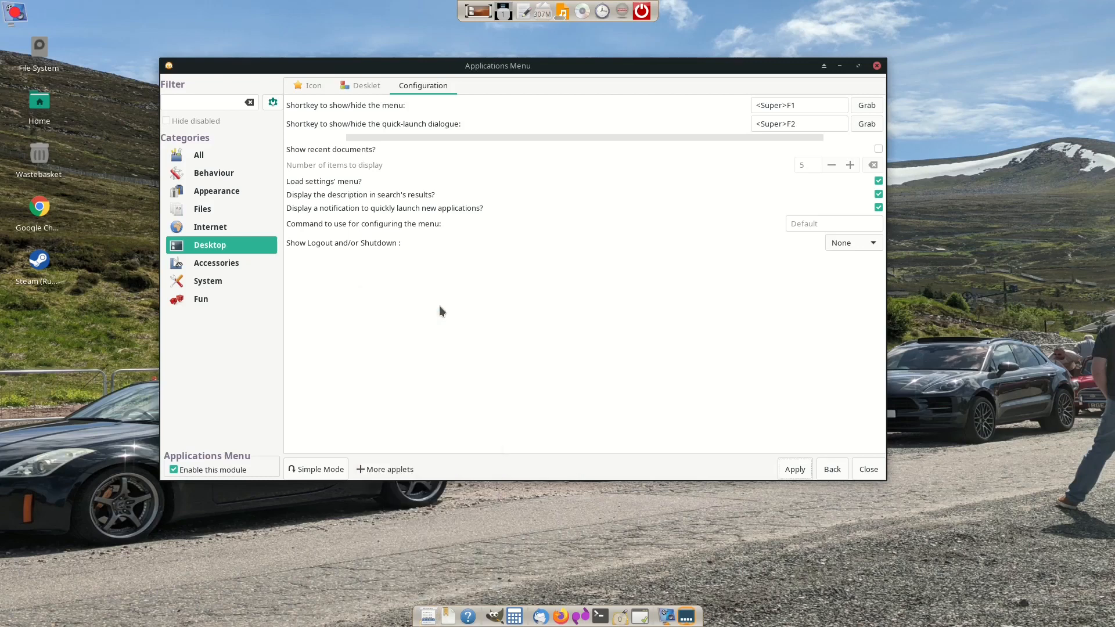
click(430, 619)
mouse_move(443, 517)
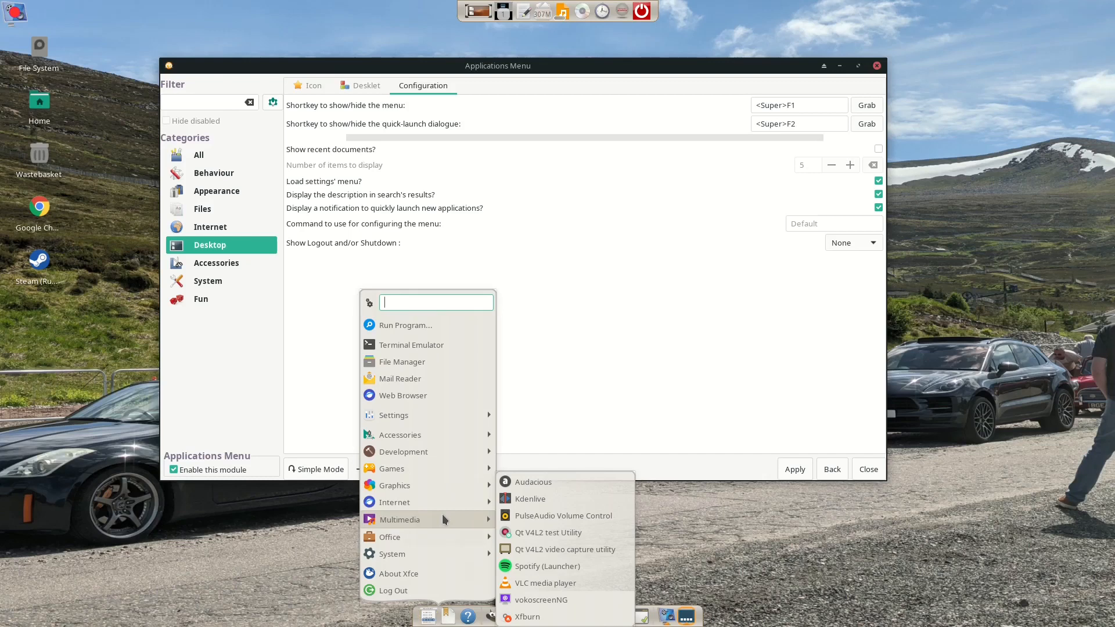
key(Escape)
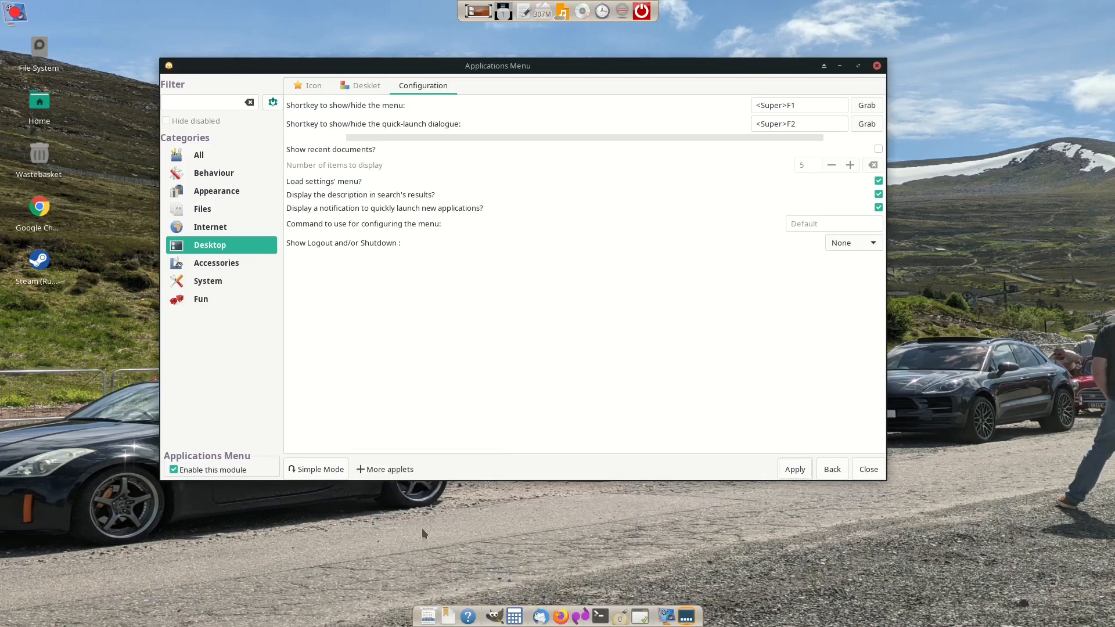
Search the applications menu for "chrom" to check the description shown with a search result
click(428, 617)
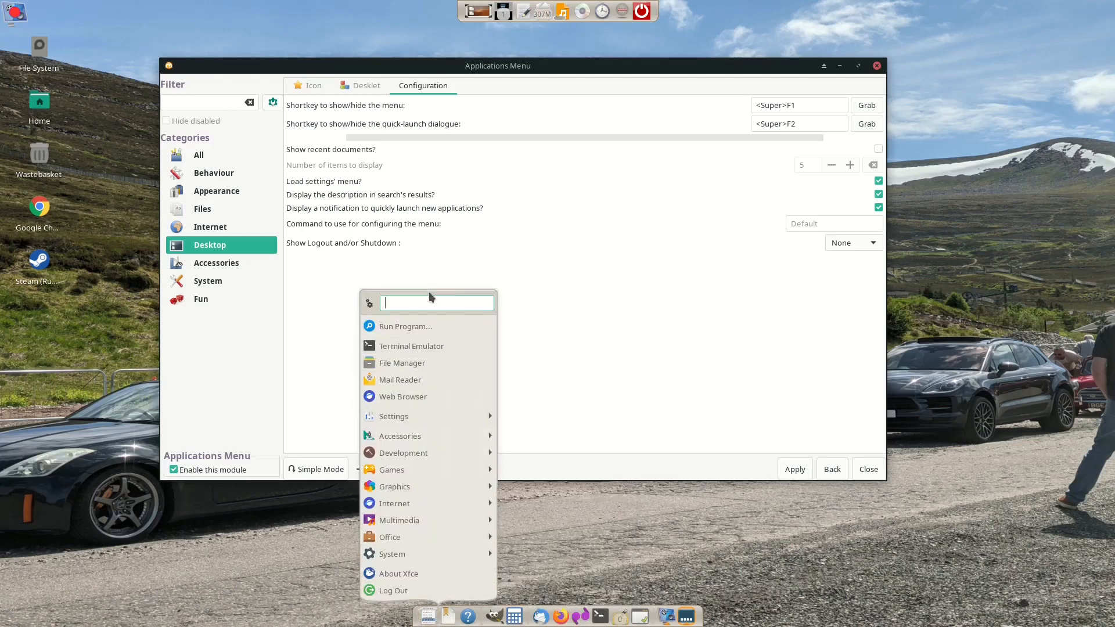
text(ch)
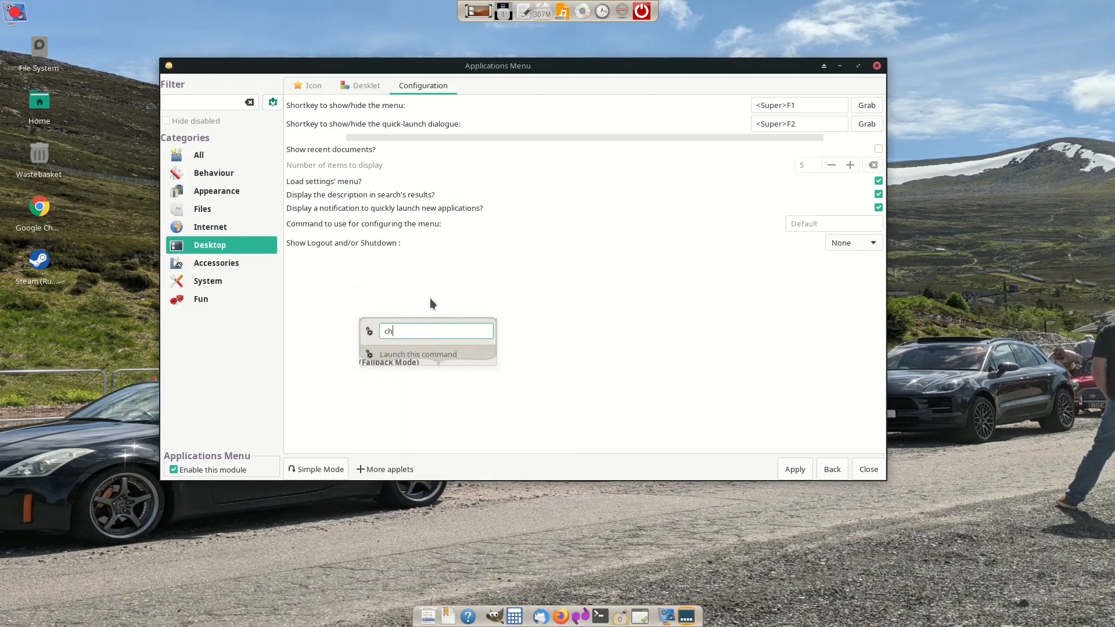
text(rom)
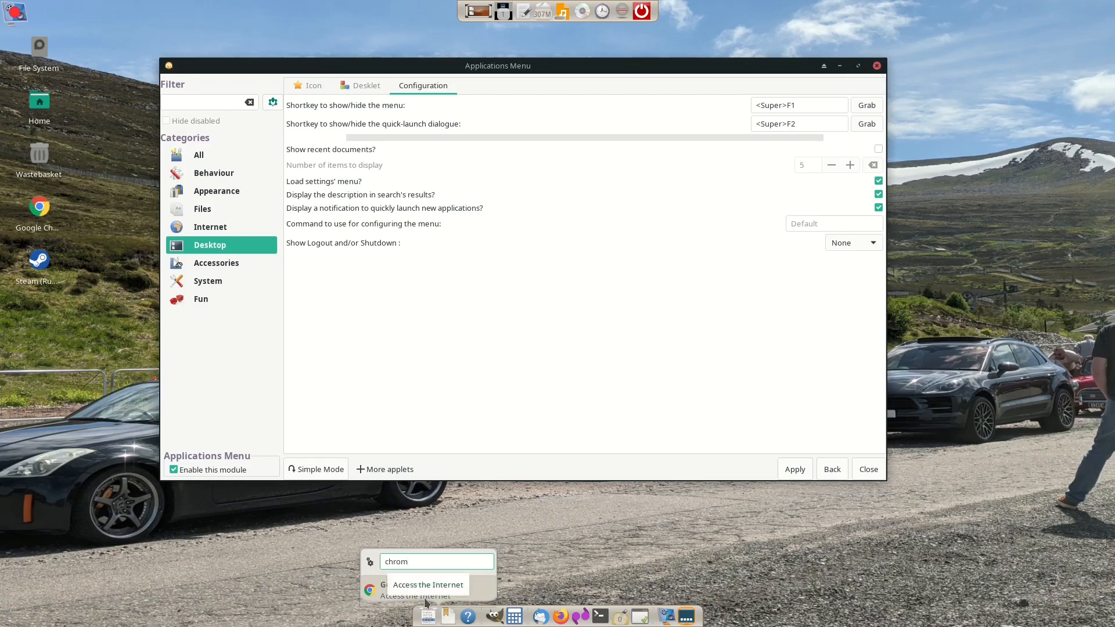
Disable the settings' menu and the descriptions in search results, and check with a menu search for "chrome"
click(878, 181)
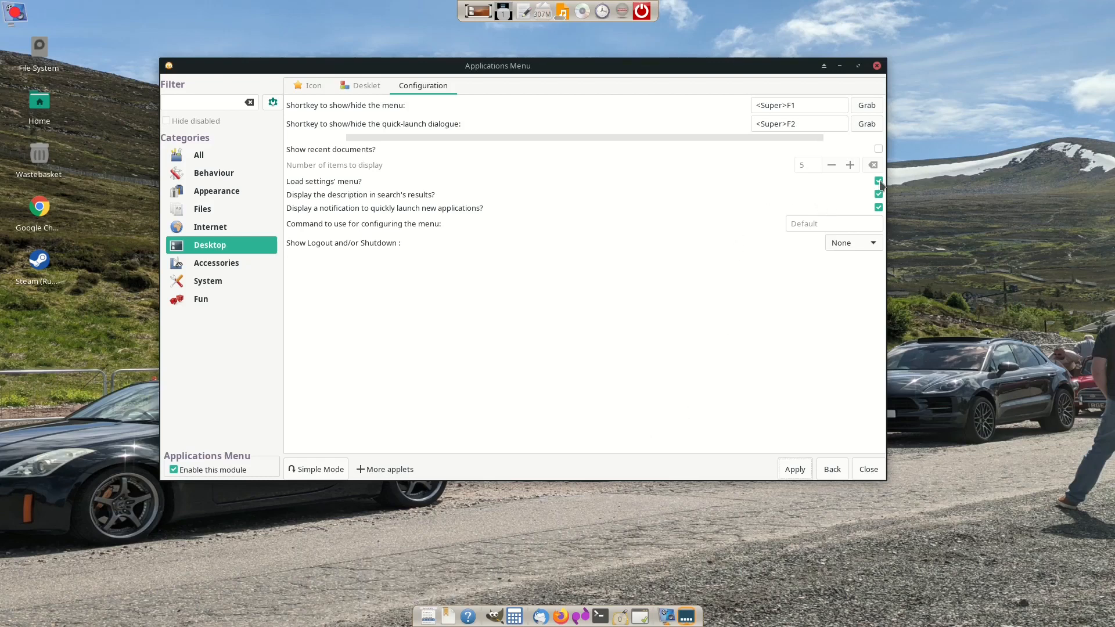
click(428, 617)
text(chro)
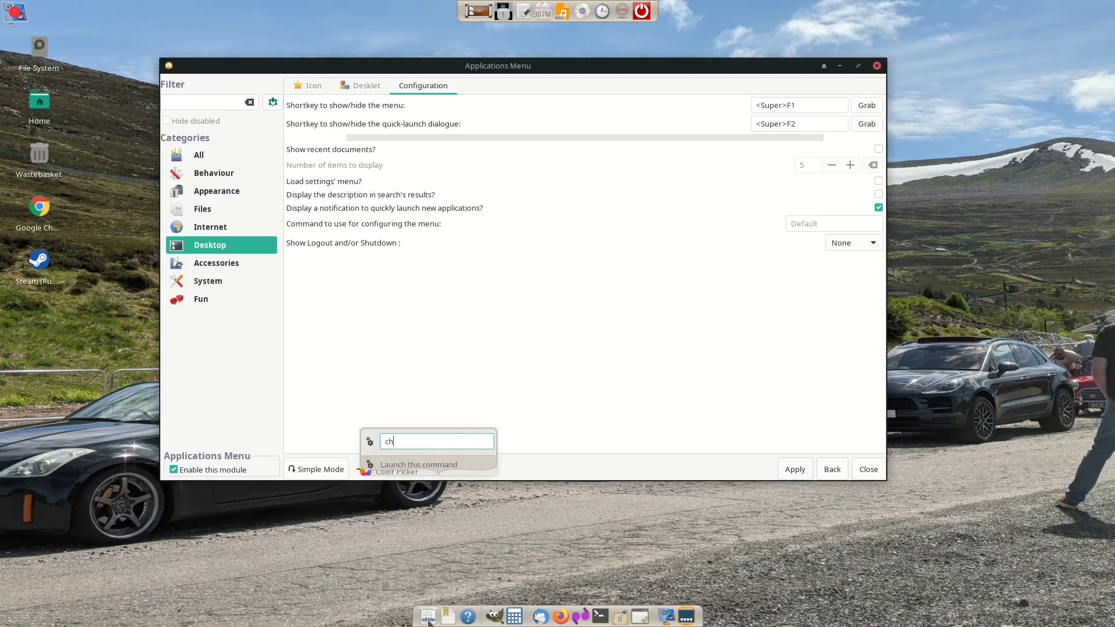
text(rome)
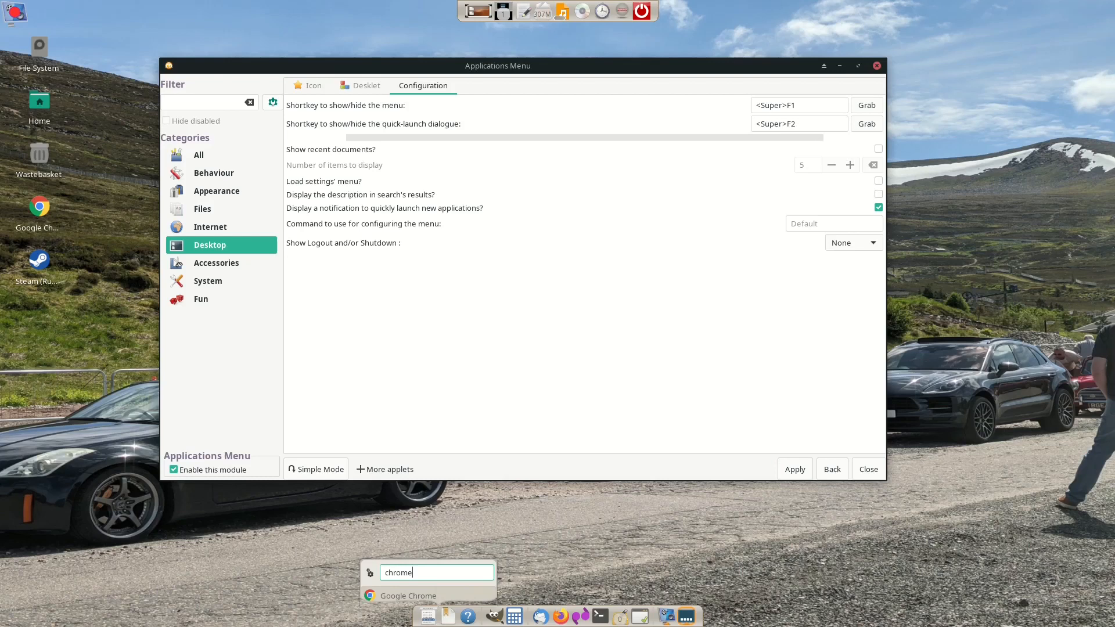
click(410, 597)
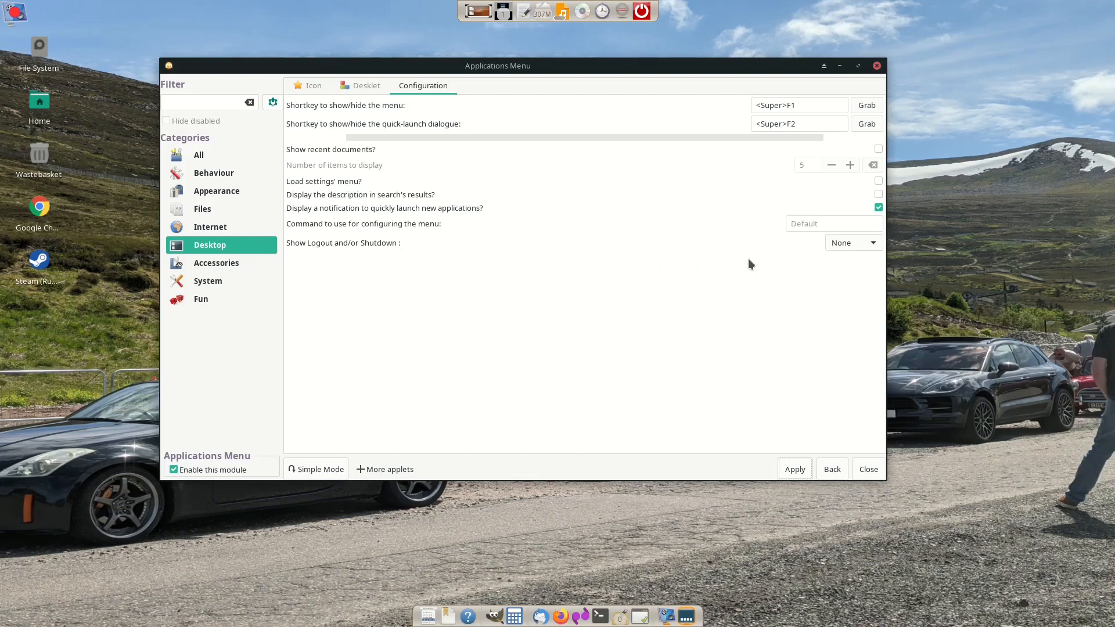
Set the applications menu to show both Logout and Shutdown, apply it, and check the menu
click(876, 244)
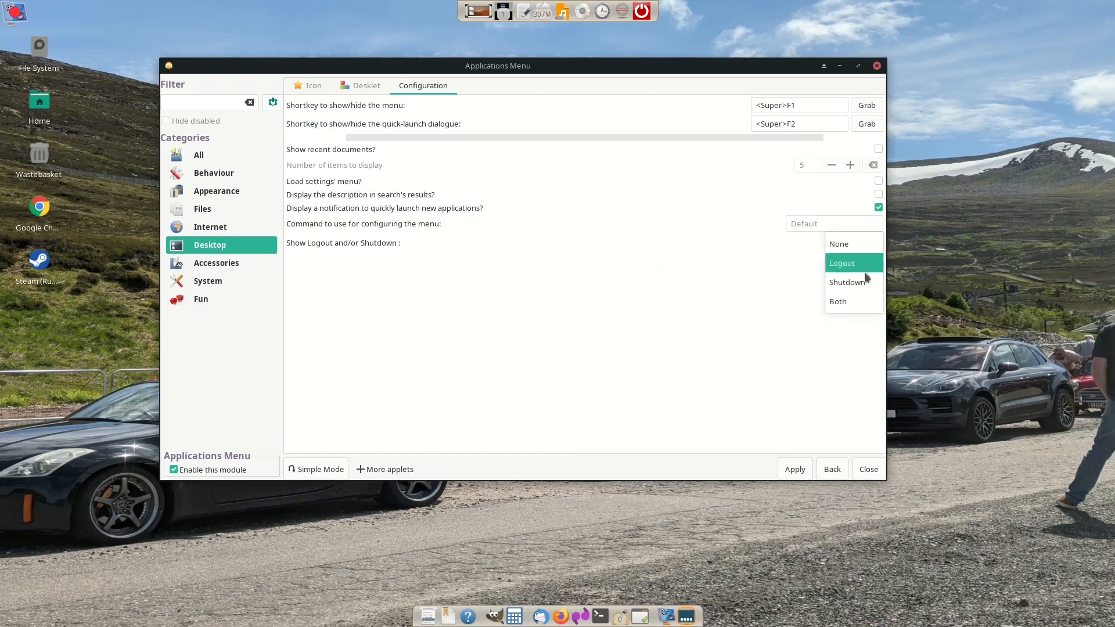
click(858, 298)
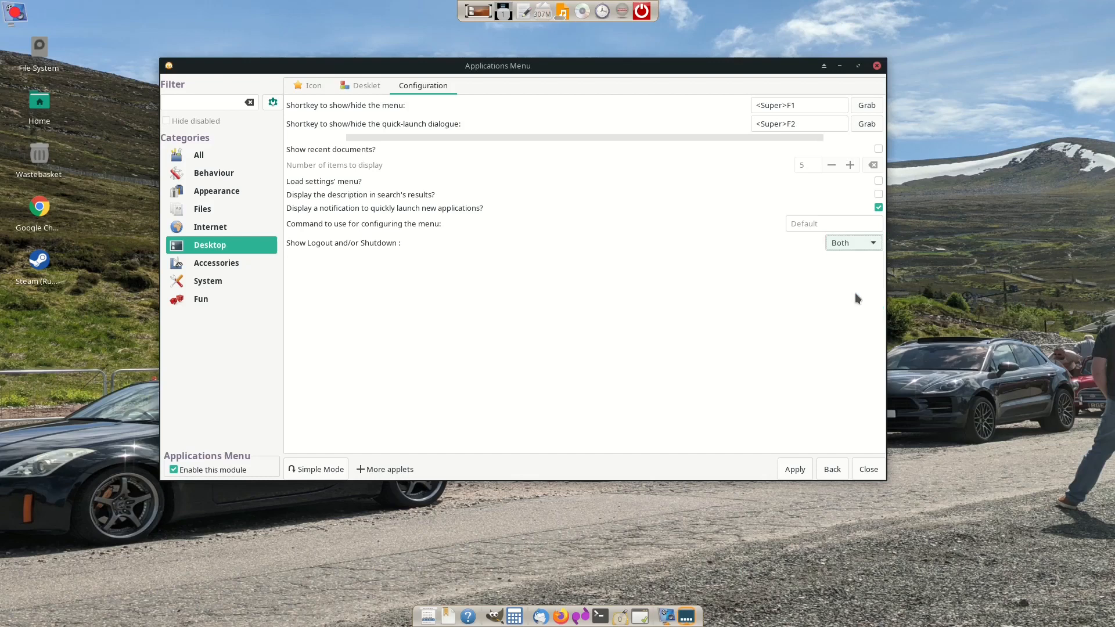
click(795, 468)
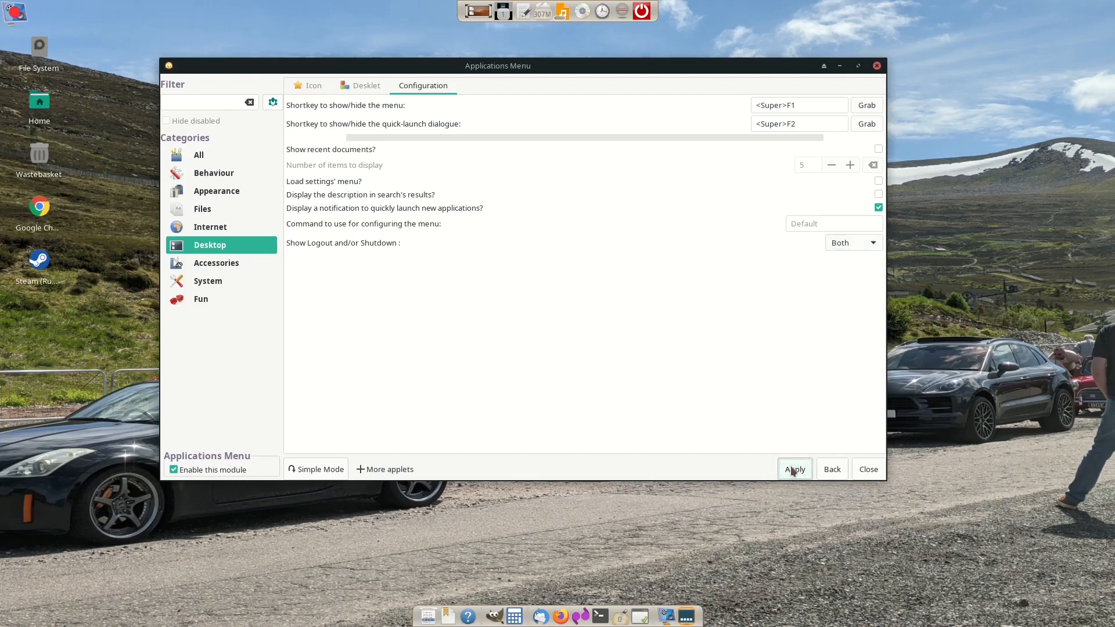
click(428, 616)
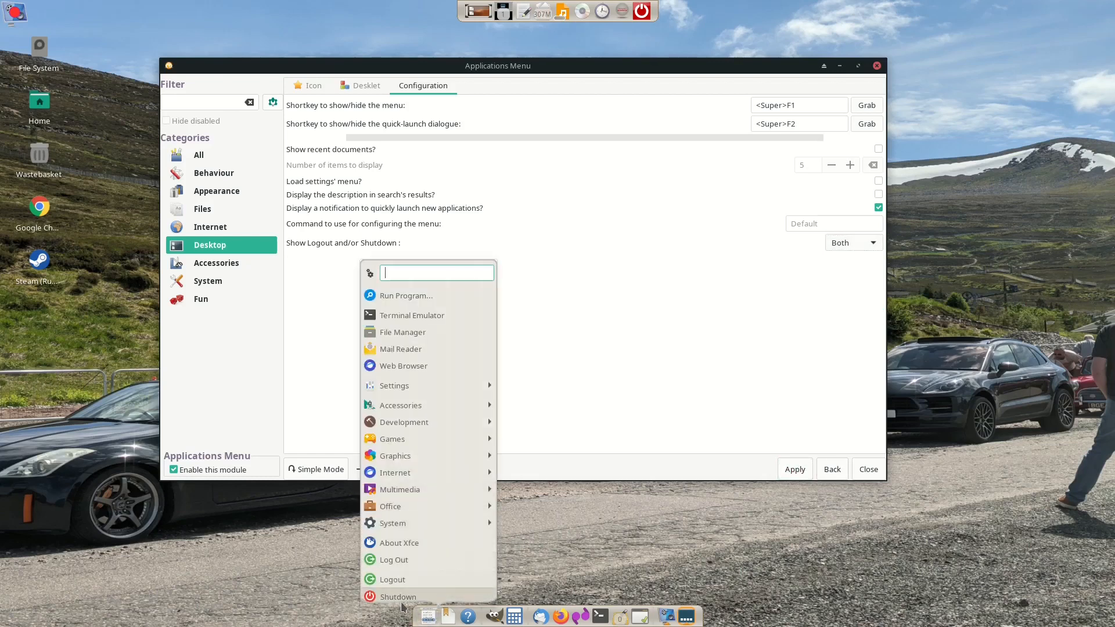
click(723, 328)
Set the applications menu to show only Shutdown, apply it, and check the menu
click(869, 244)
click(859, 226)
click(795, 469)
click(429, 616)
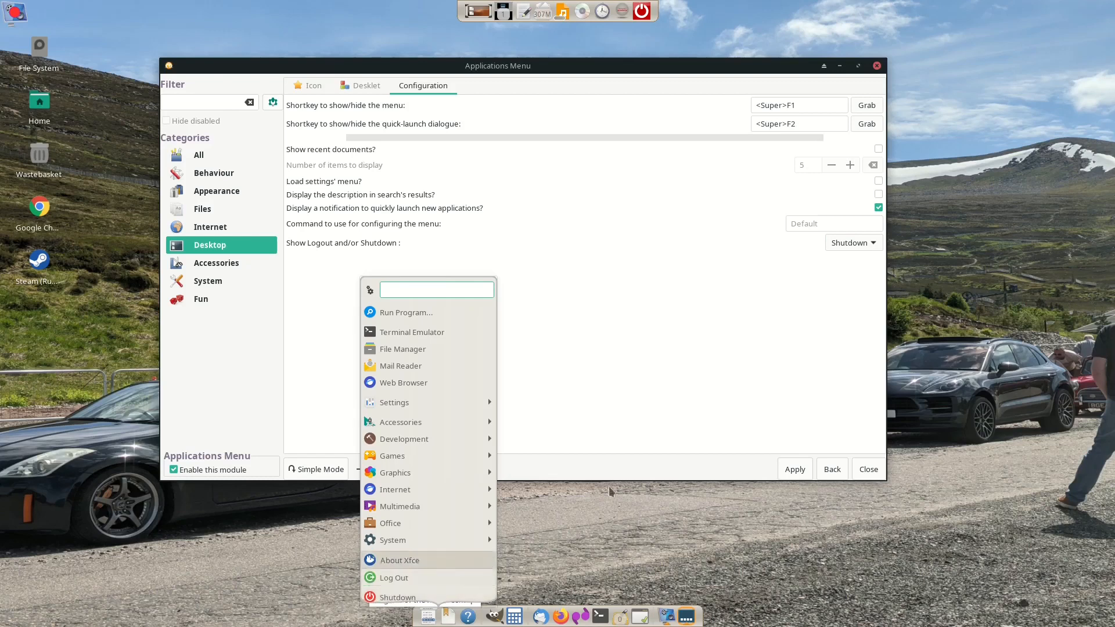
click(721, 289)
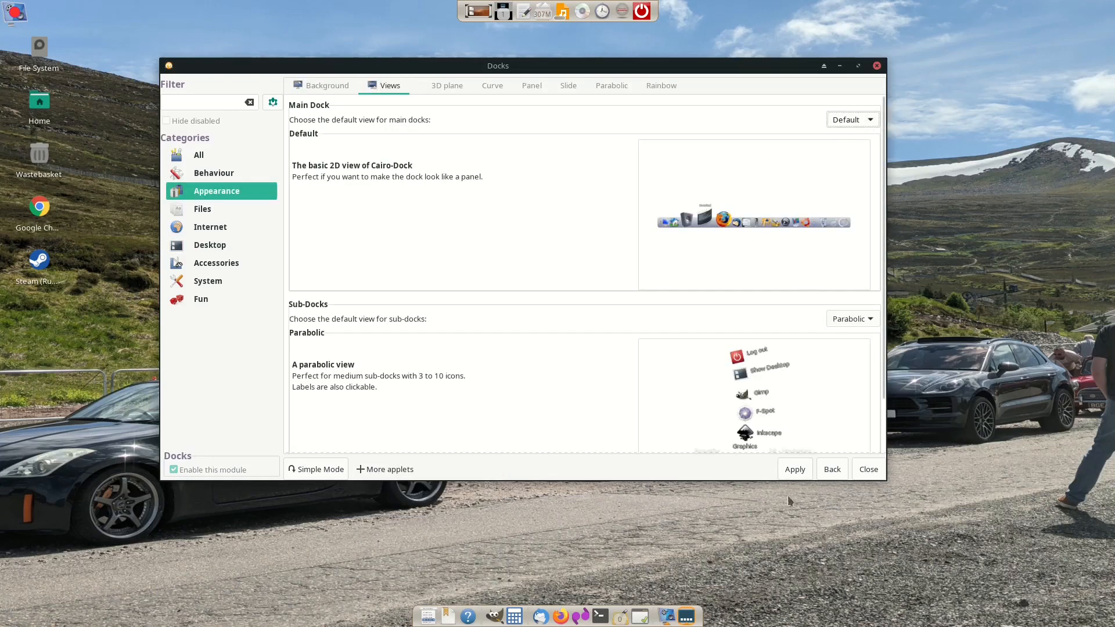
Open the default view settings in the Docks appearance configuration
click(830, 473)
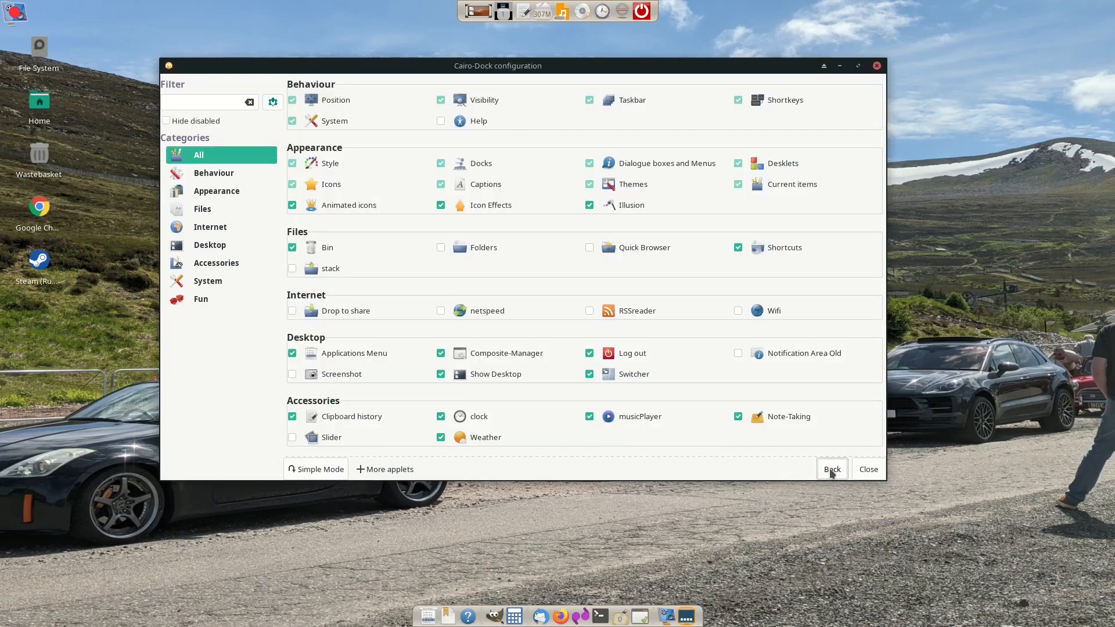
click(476, 166)
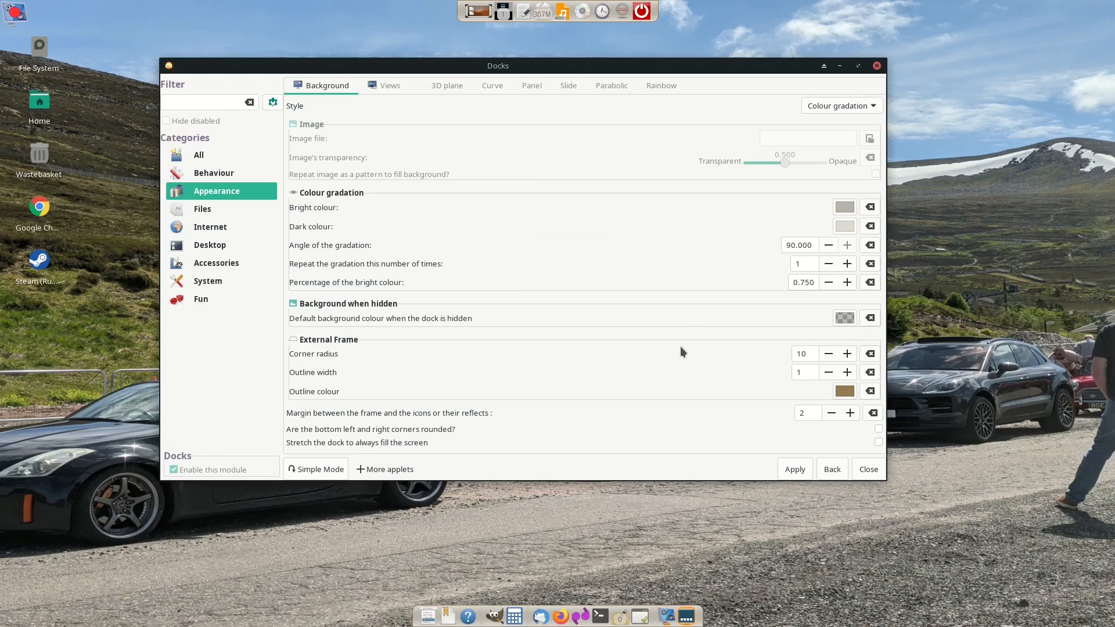
click(389, 82)
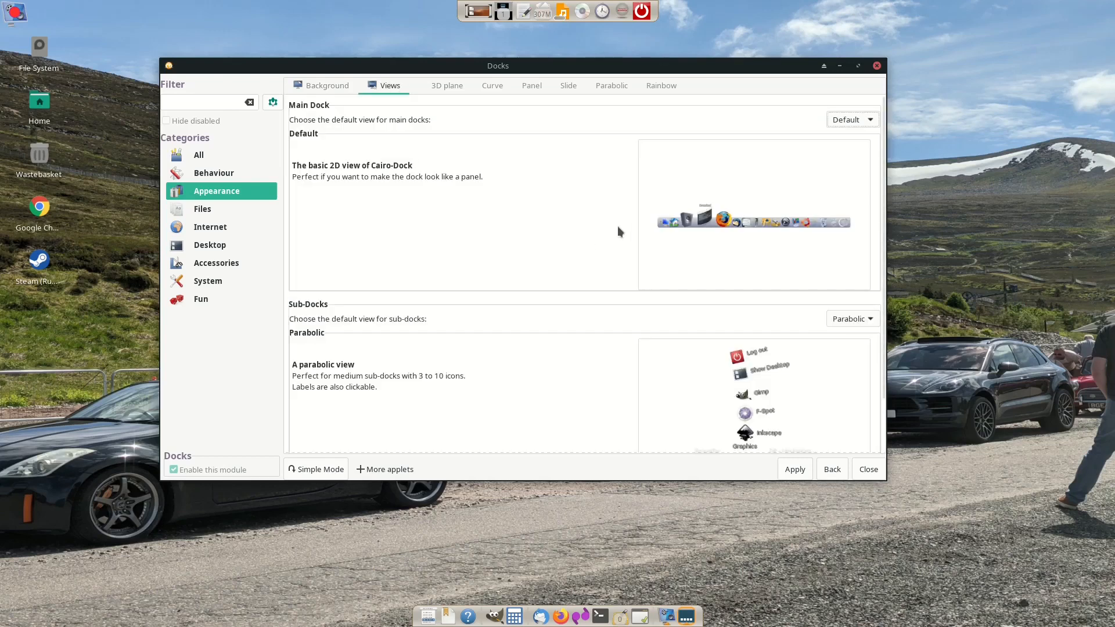
Try 3D plane, Curve and Panel in turn as the default view for main docks, applying each
click(853, 122)
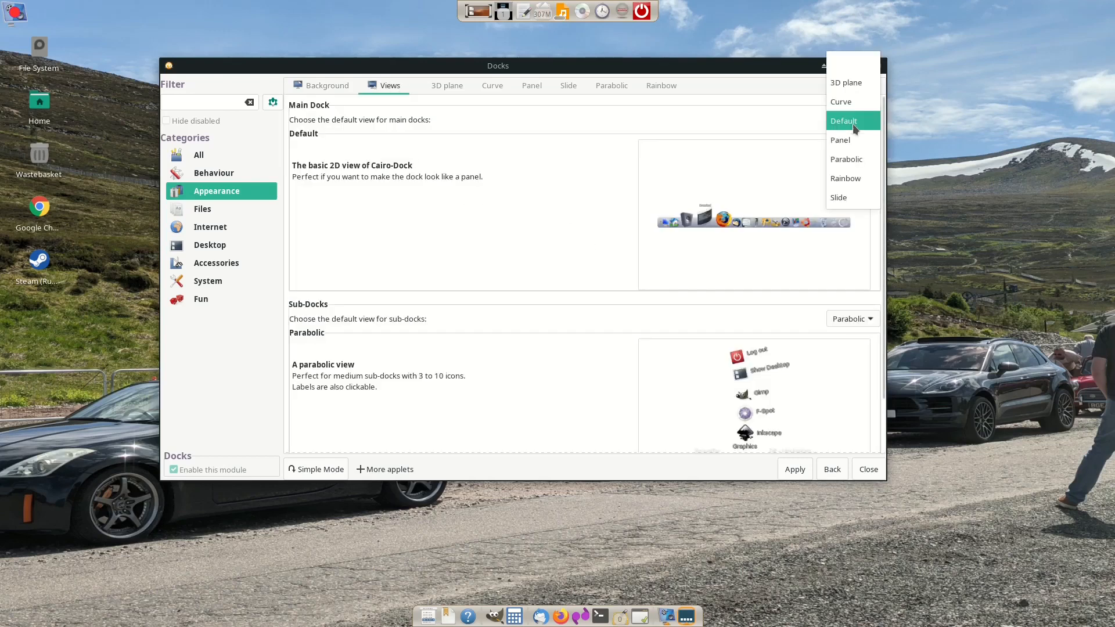
click(849, 88)
click(792, 473)
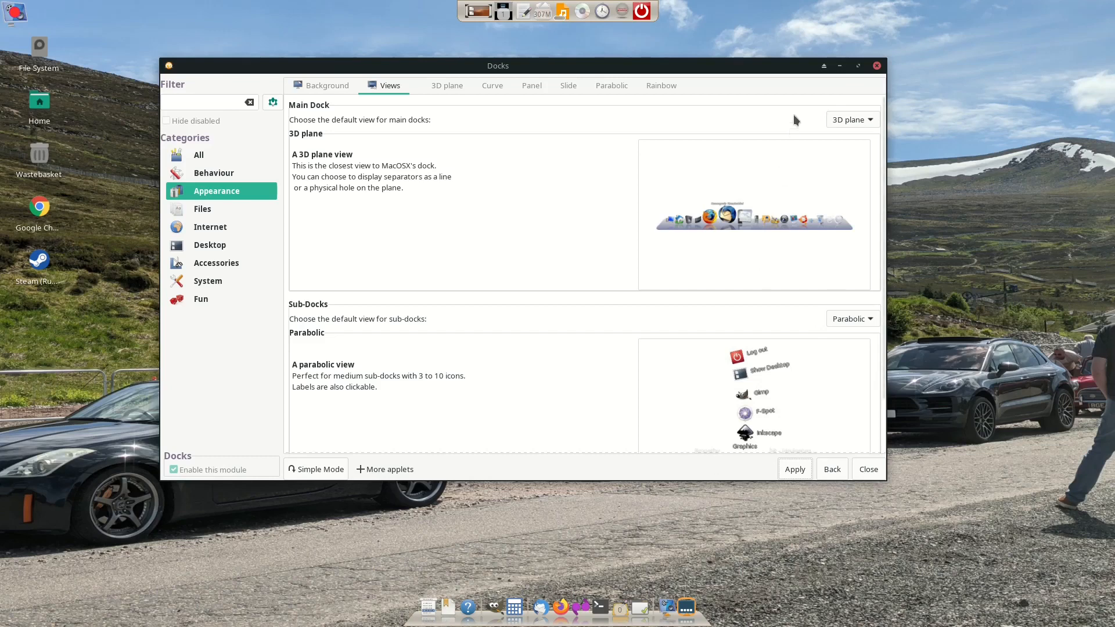
click(849, 120)
click(853, 141)
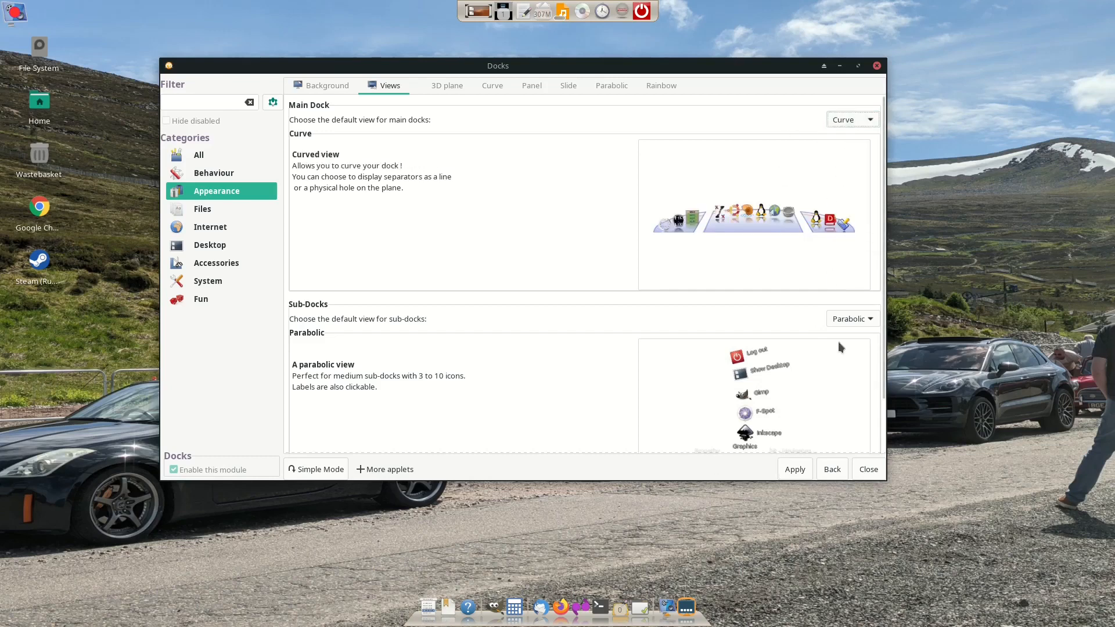
click(794, 471)
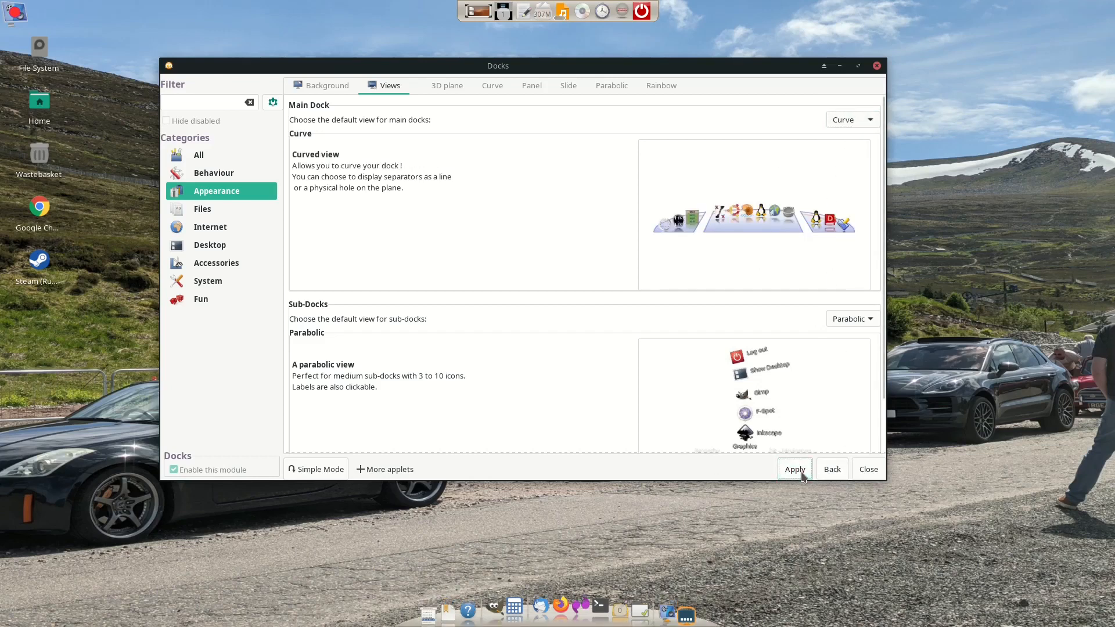
click(844, 120)
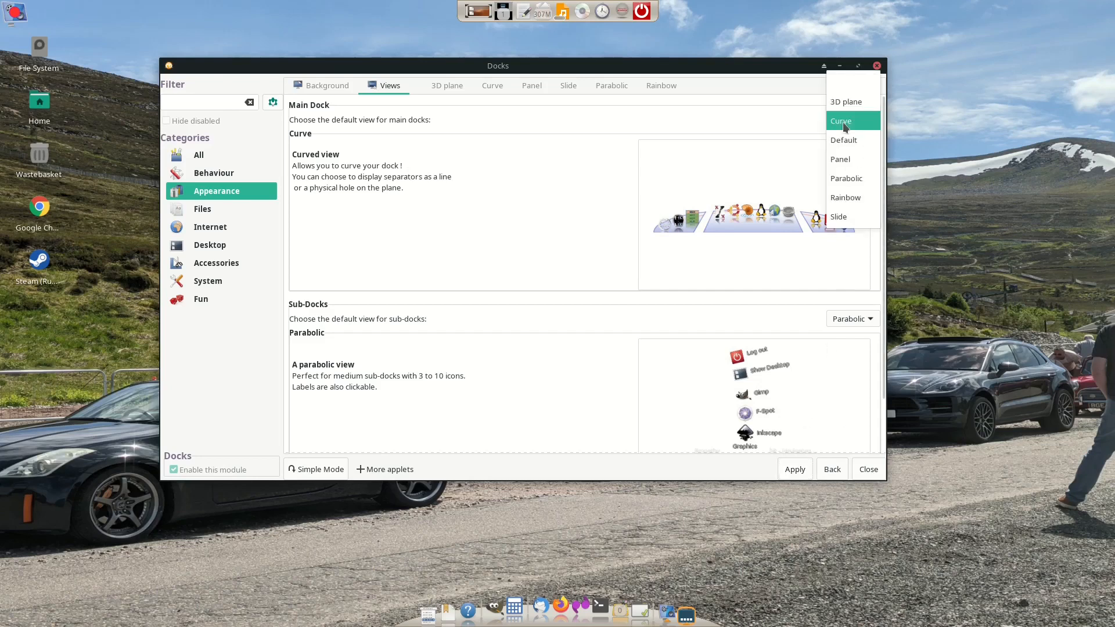
click(842, 161)
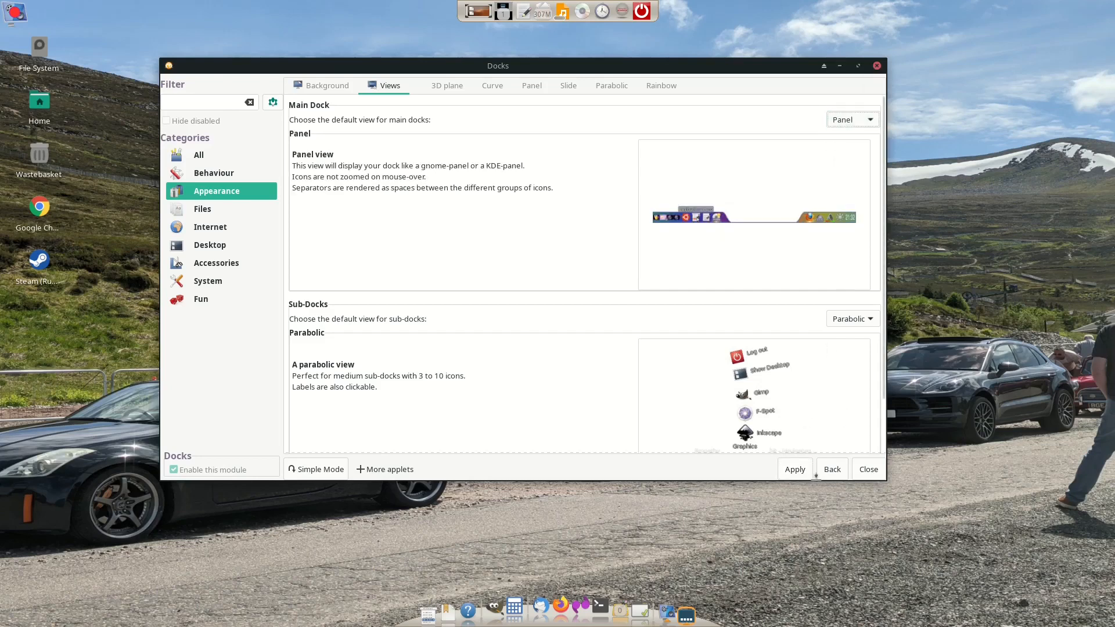
click(789, 471)
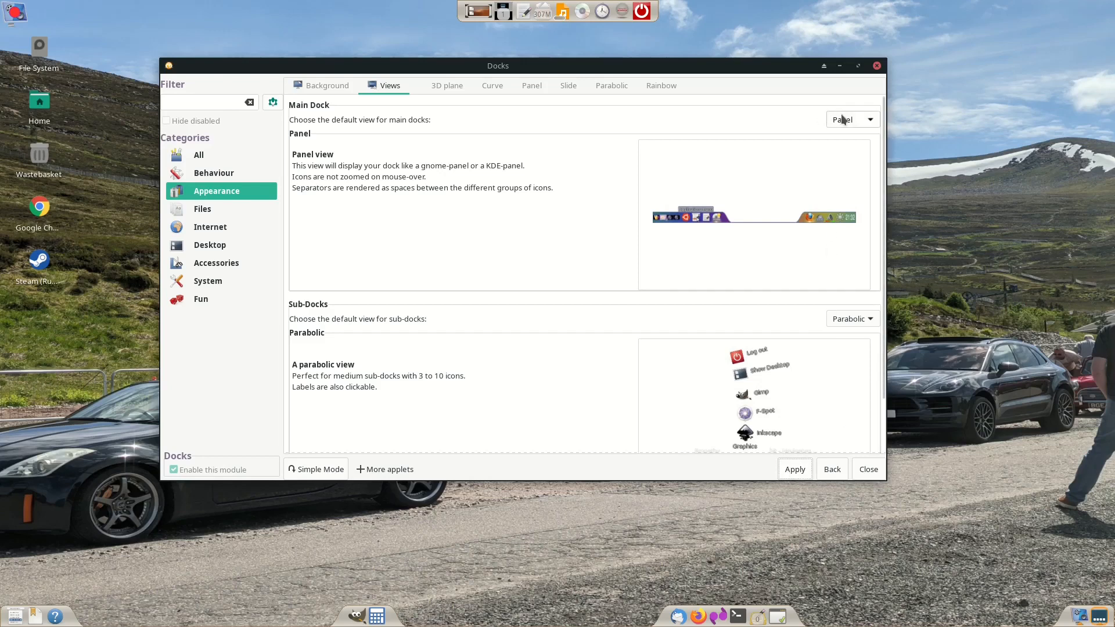
Set the default view for main docks to Parabolic and apply it
click(842, 119)
click(846, 141)
click(795, 469)
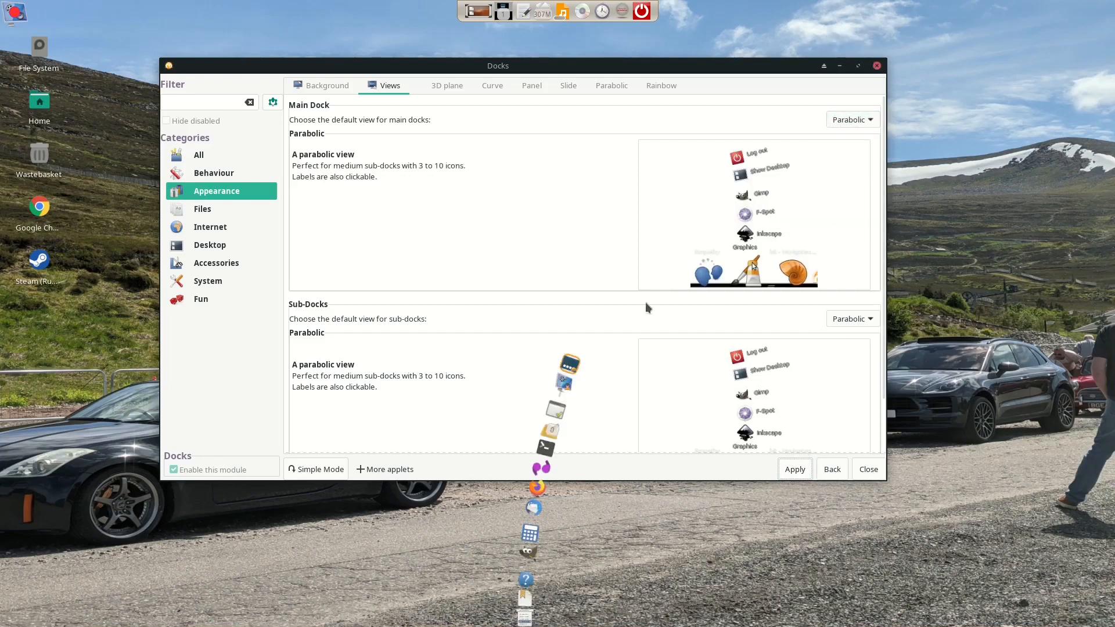
Set the default view for main docks to Rainbow and apply it
click(864, 120)
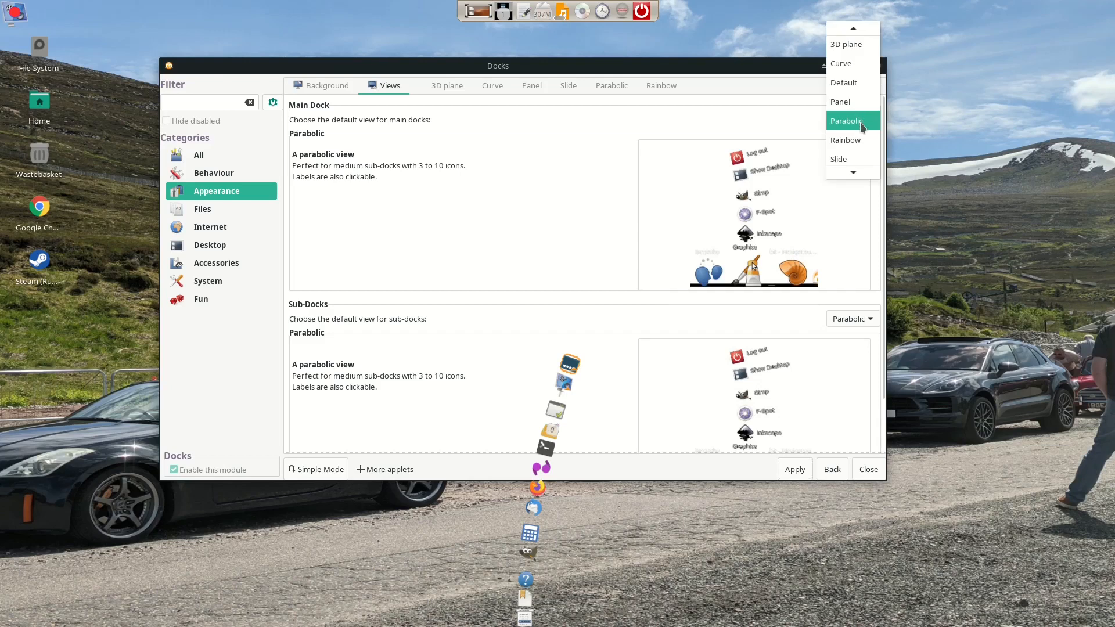
click(852, 140)
click(800, 470)
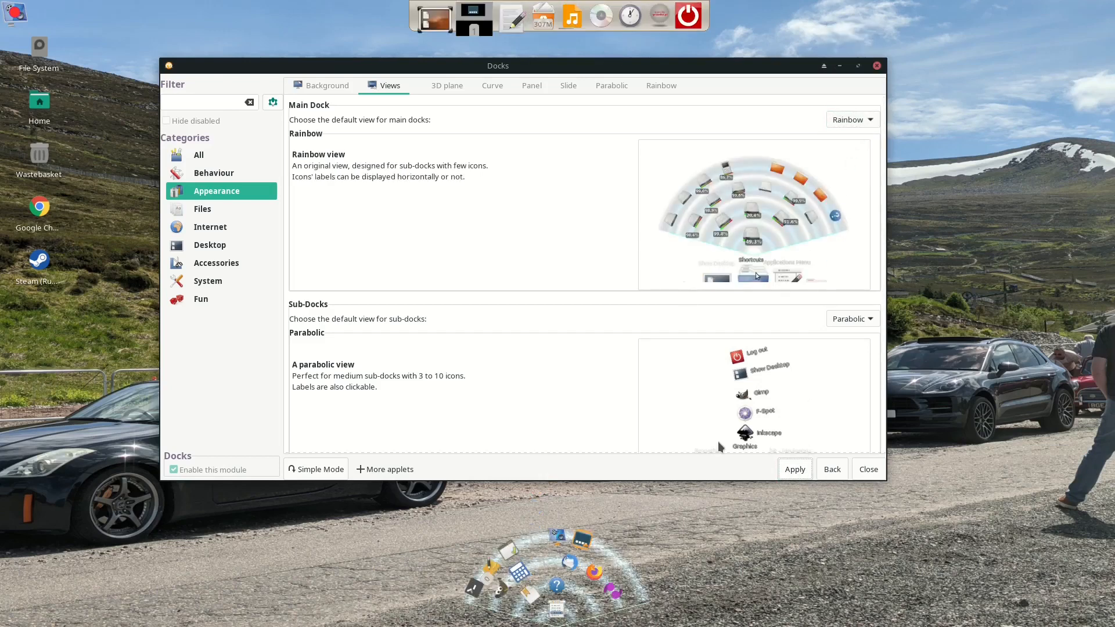
Set the default view for main docks to Slide, apply it, and check the file manager launcher's context menu
click(864, 120)
click(839, 140)
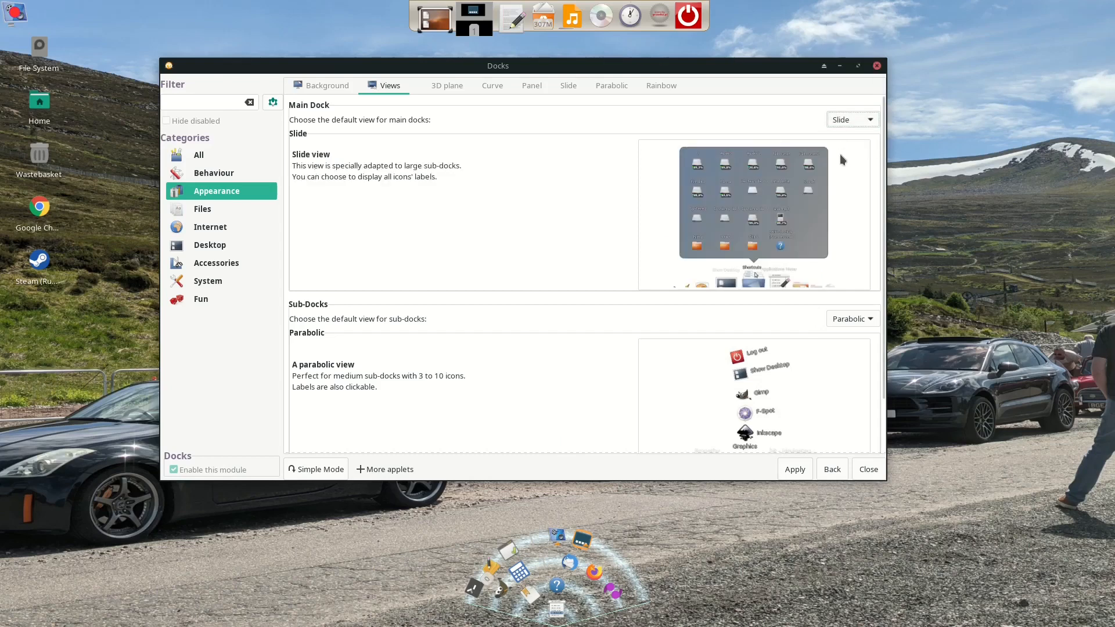
click(801, 468)
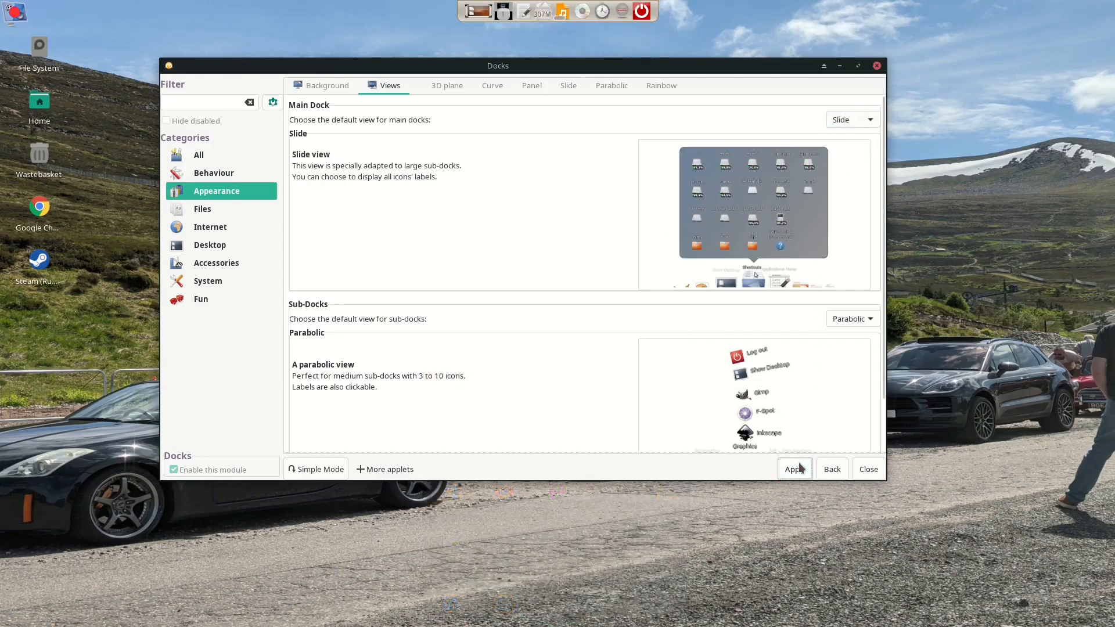
click(800, 471)
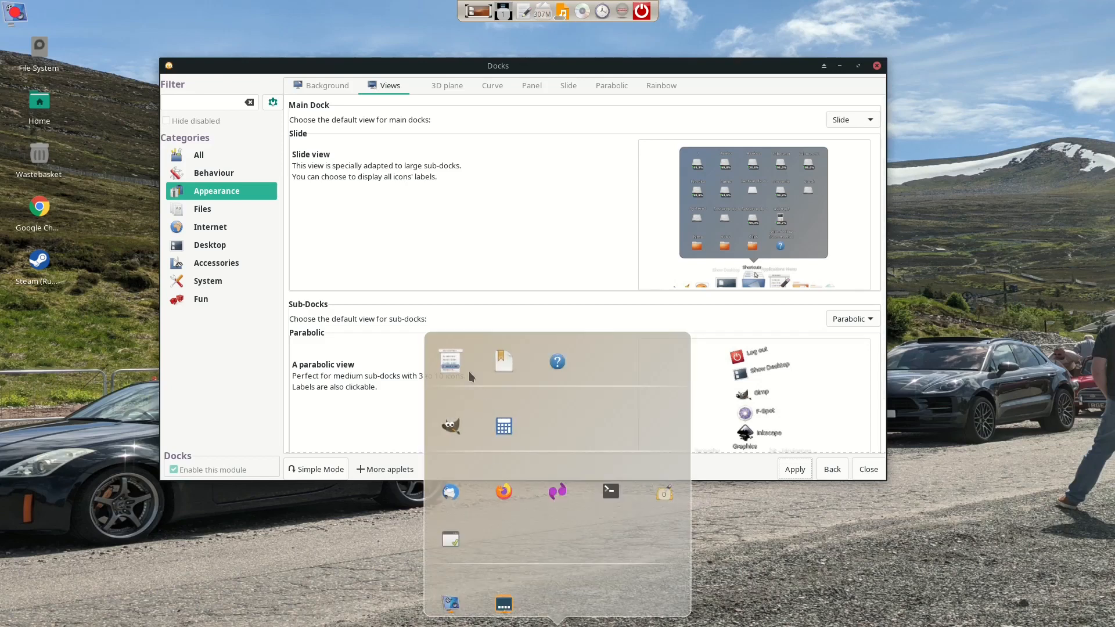
right_click(557, 364)
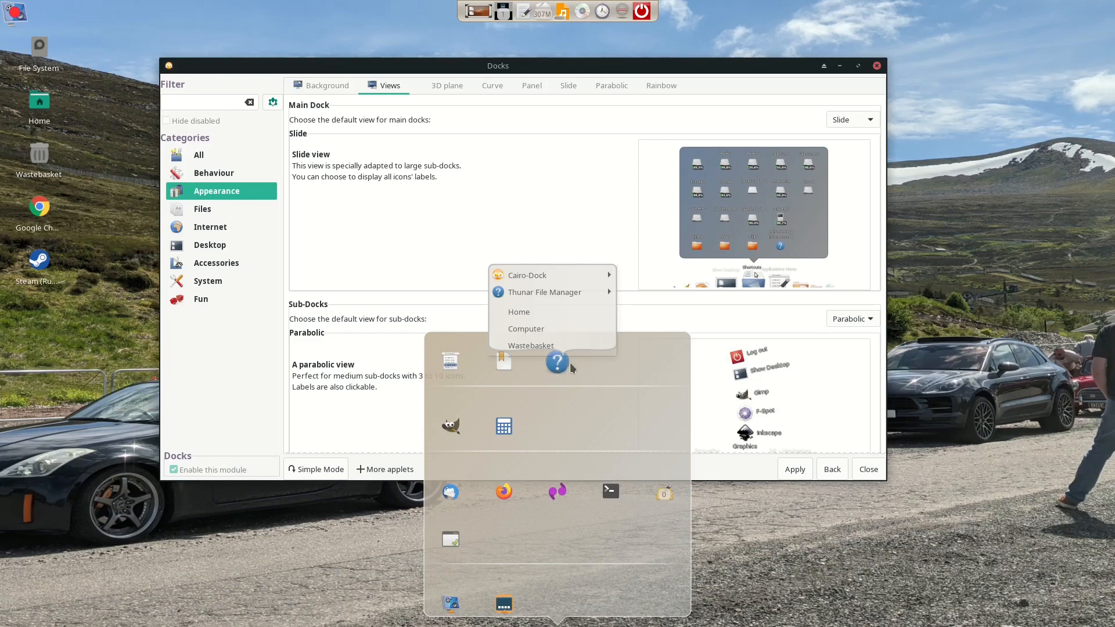
click(616, 369)
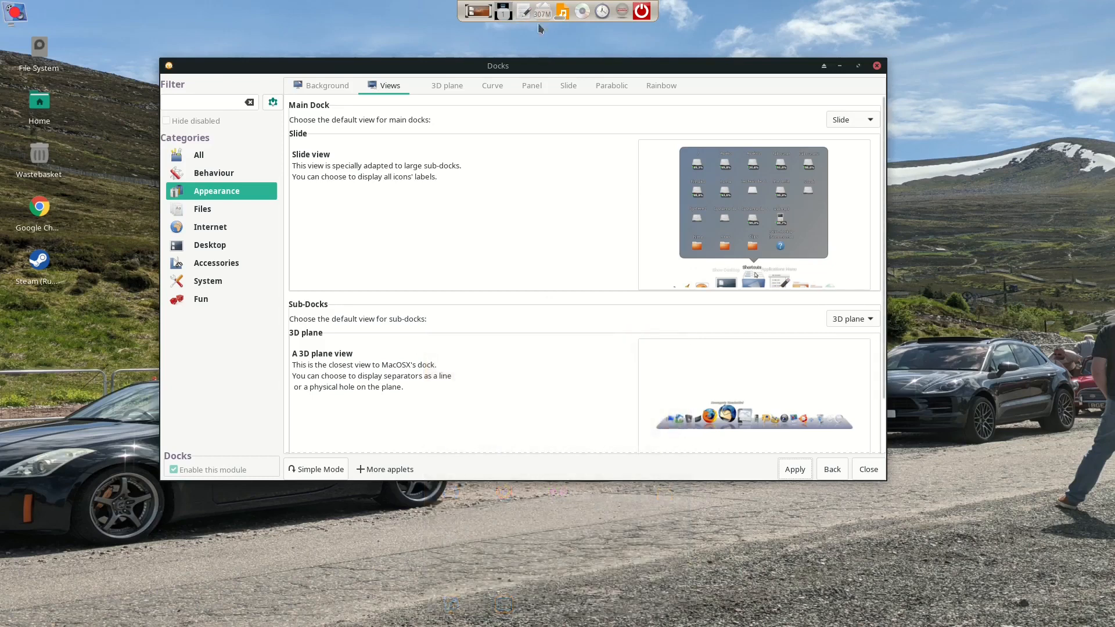
Look through the 3D plane, Curve, Panel and Slide view settings, and return to the default view choices
click(454, 88)
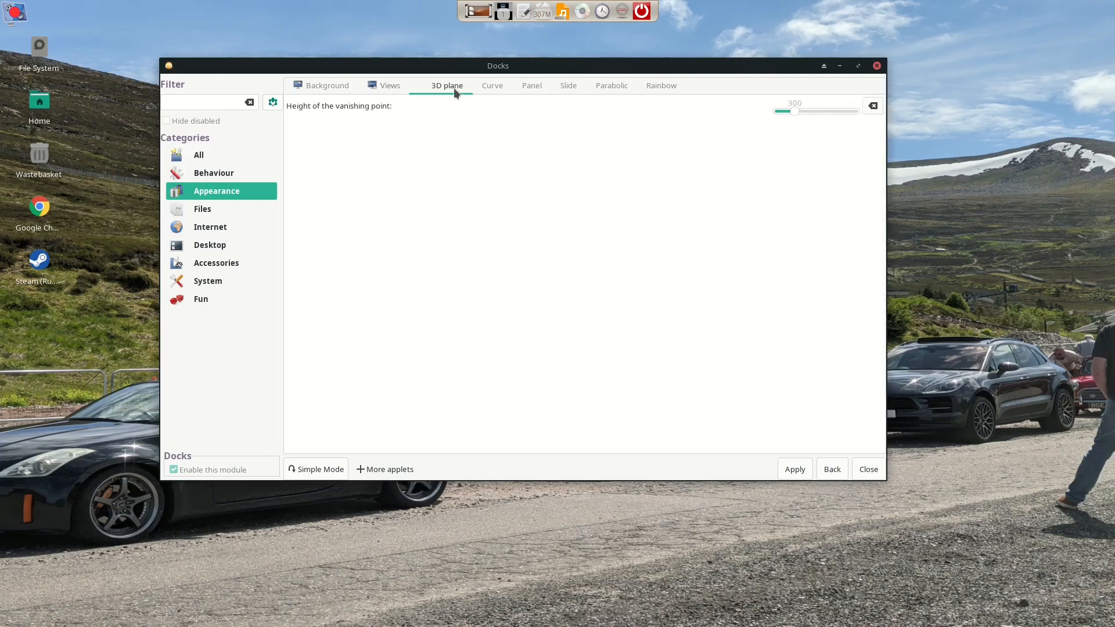
click(486, 84)
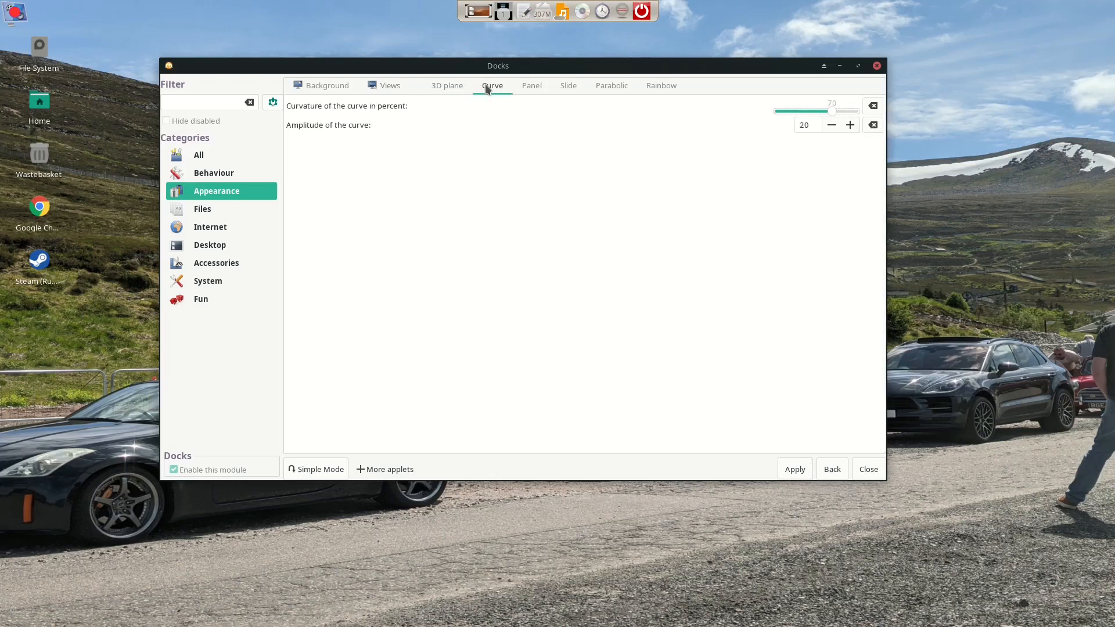
click(514, 86)
click(563, 87)
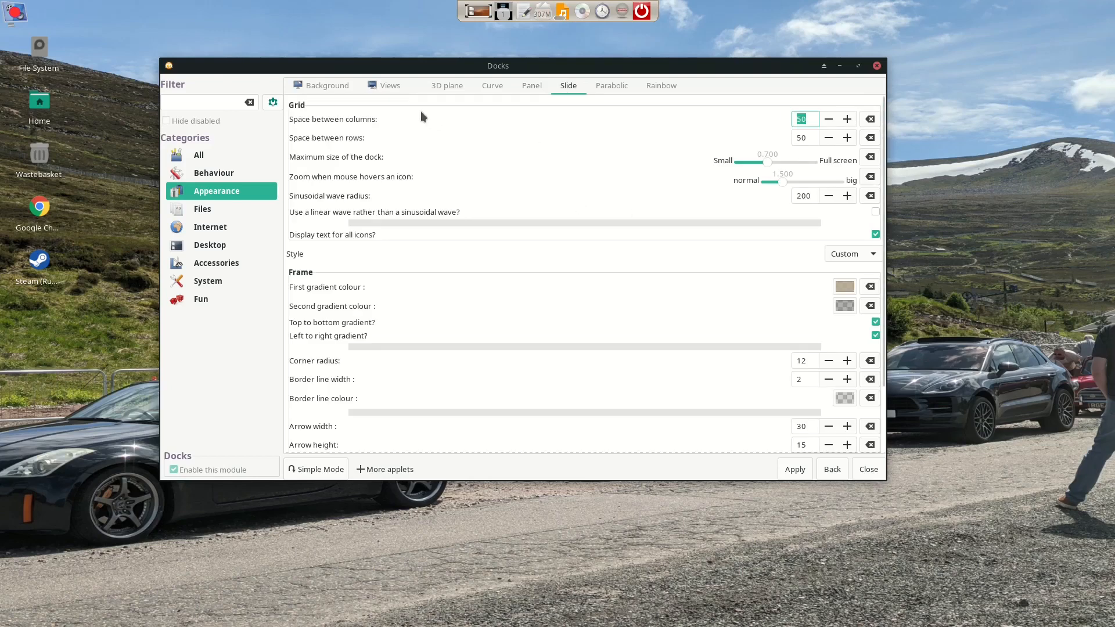
click(372, 92)
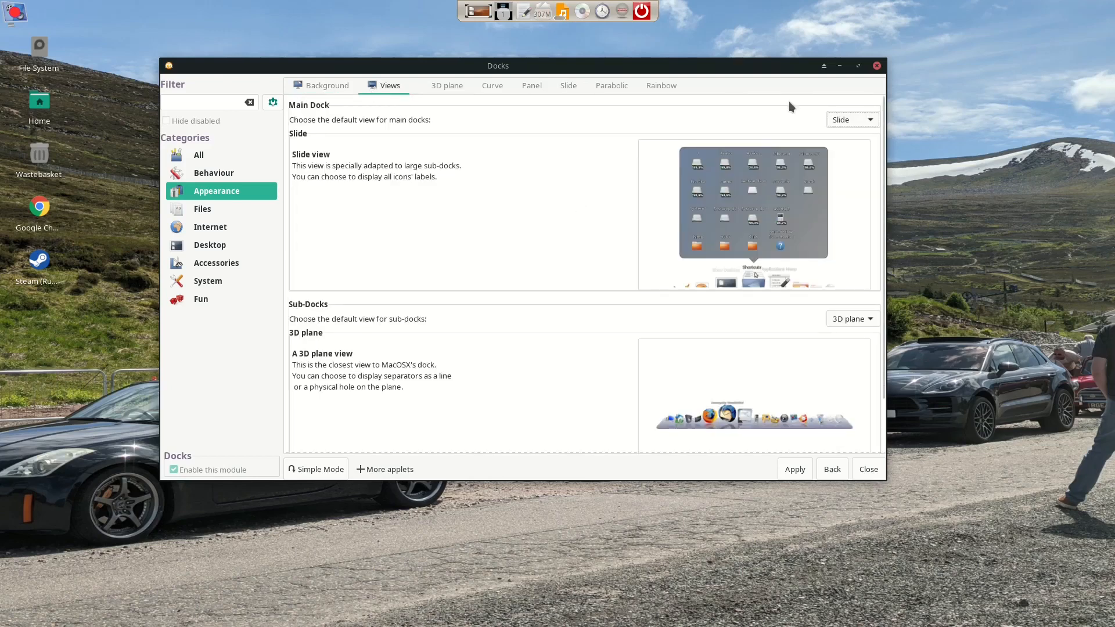
Set the default view for main docks to 3D plane, apply it, and check the applications menu from the dock
click(852, 119)
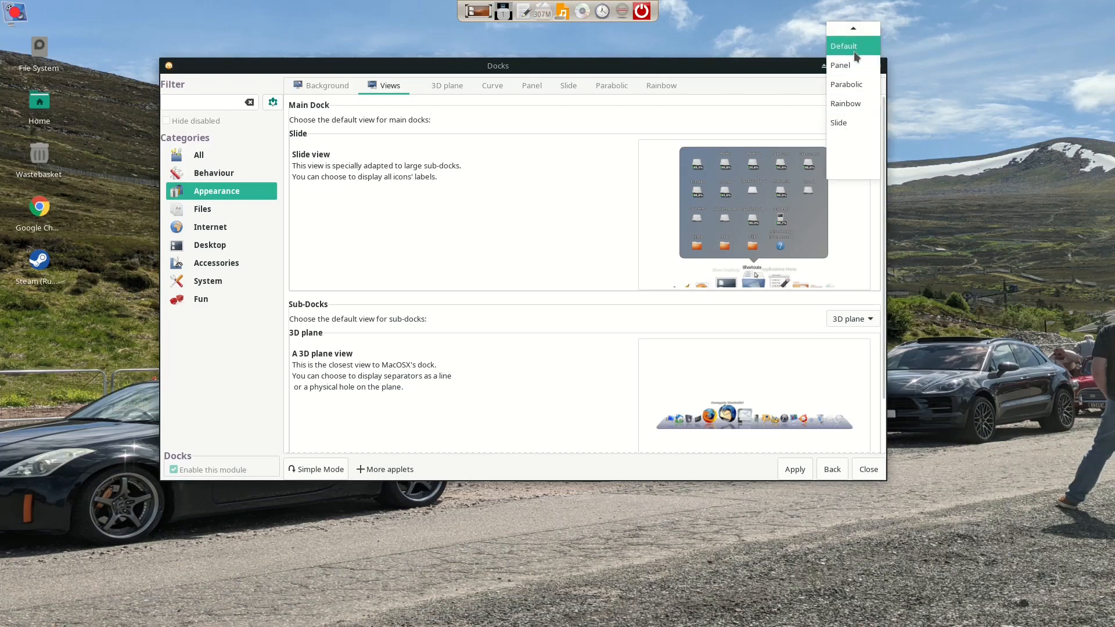
scroll(856, 56, up, 2)
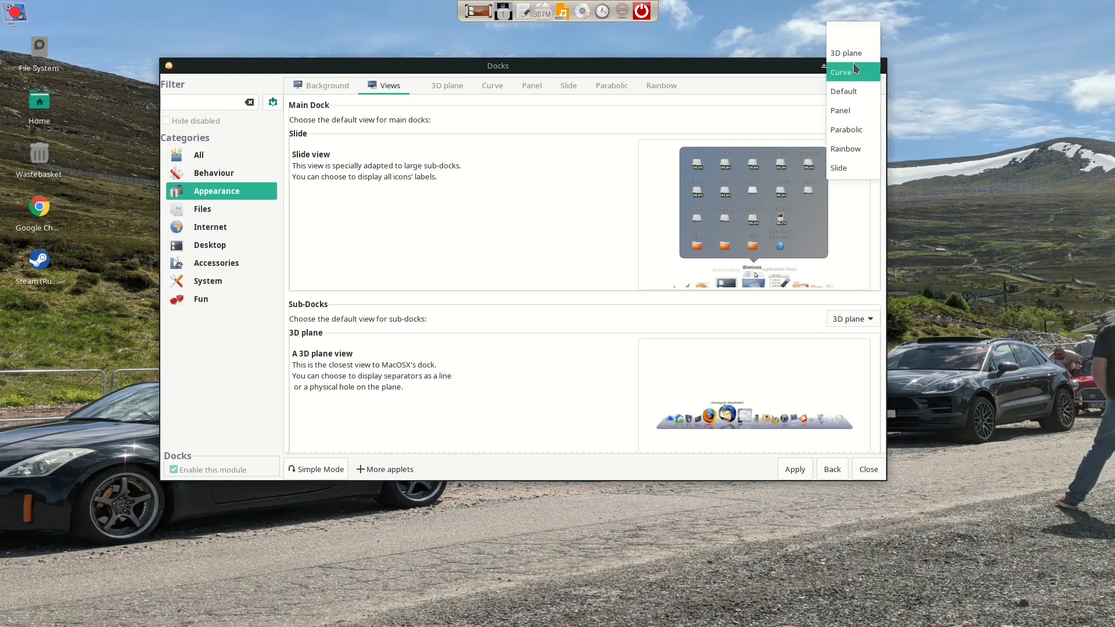
click(849, 53)
click(793, 471)
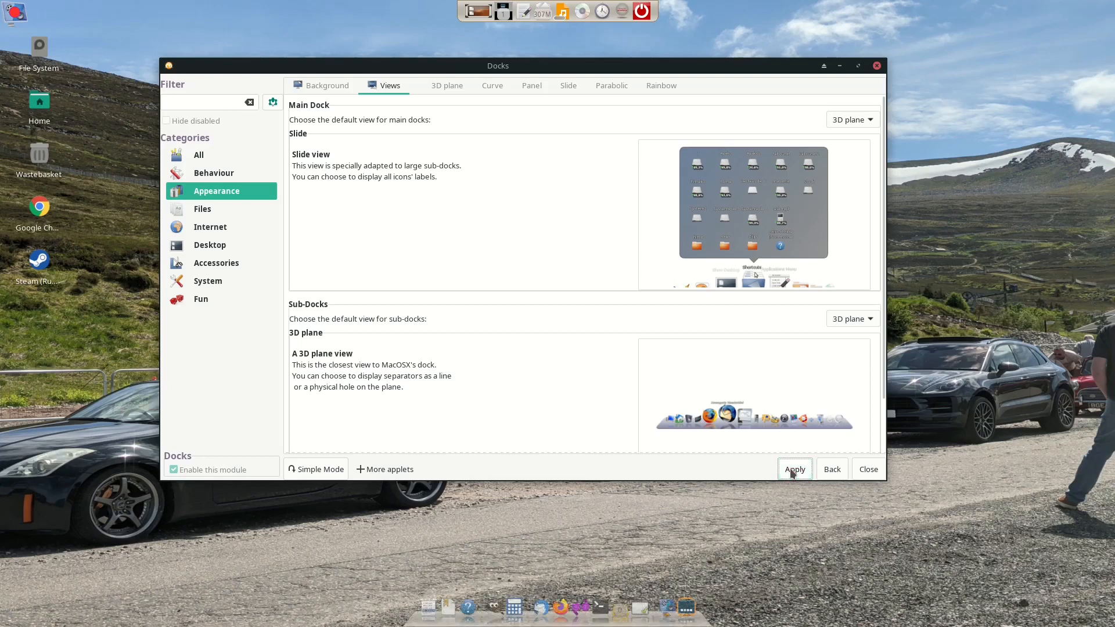
click(427, 608)
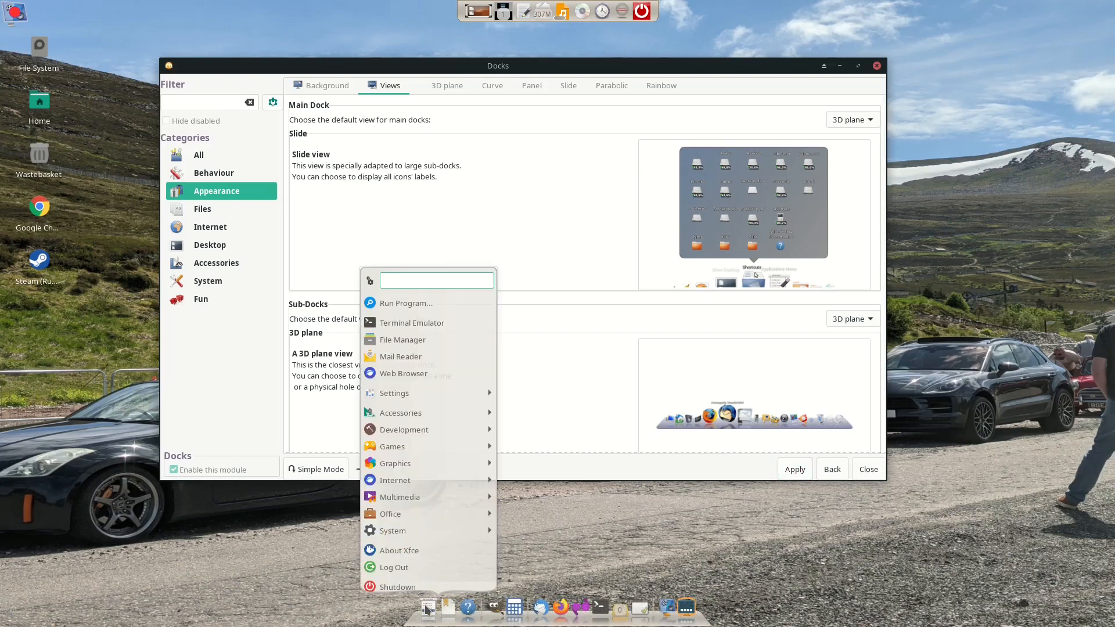
click(428, 608)
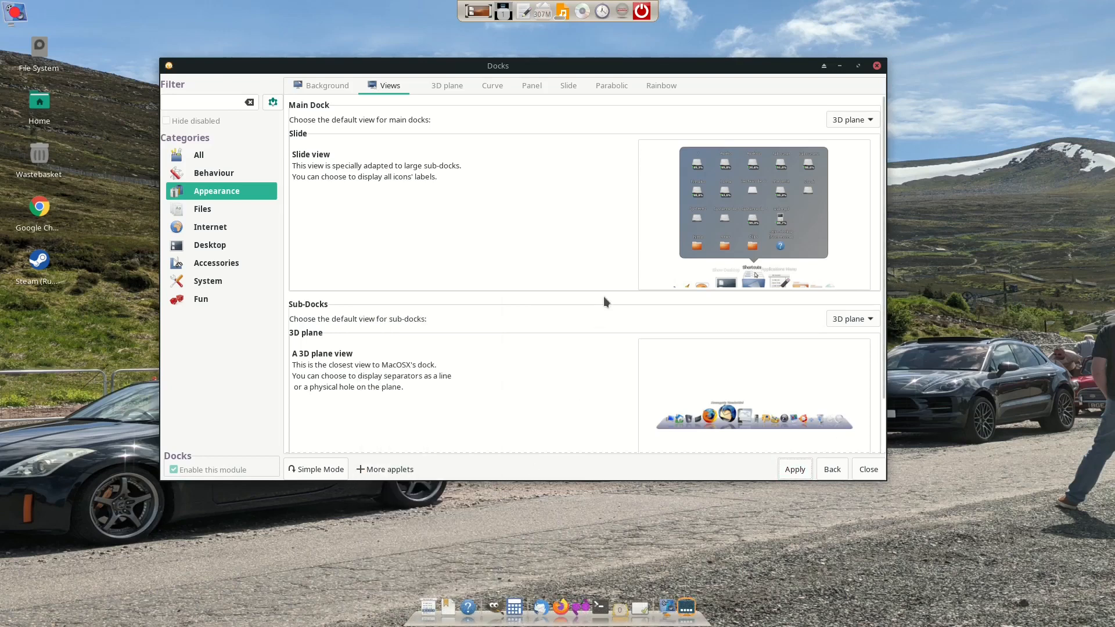
Adjust the 3D plane view's height of the vanishing point, applying different values and ending at 121
click(459, 89)
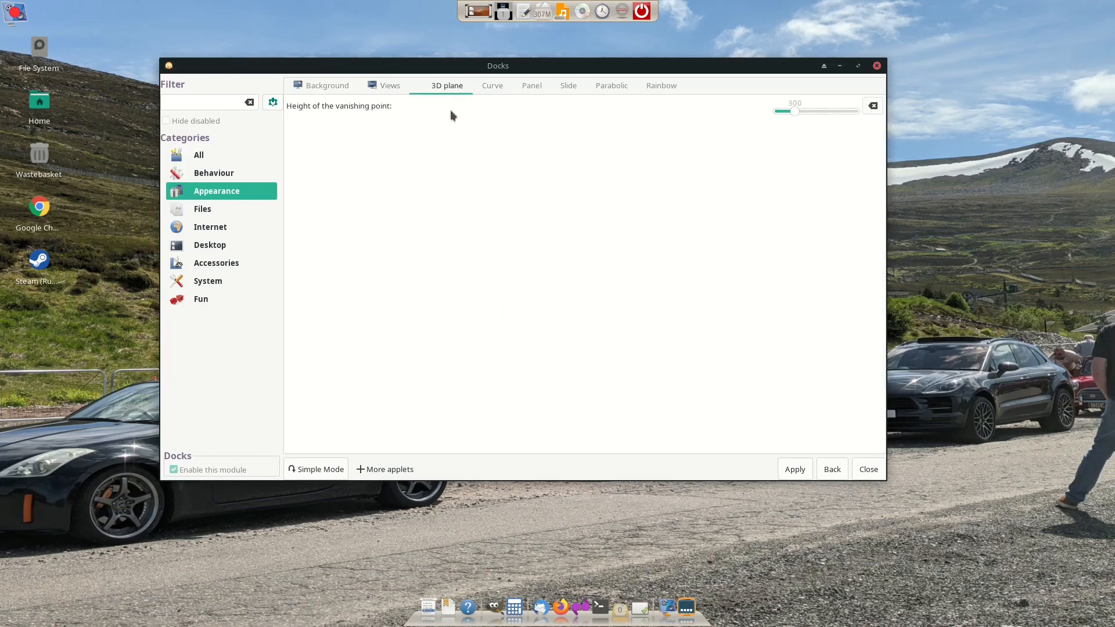
drag(815, 112, 813, 112)
click(794, 469)
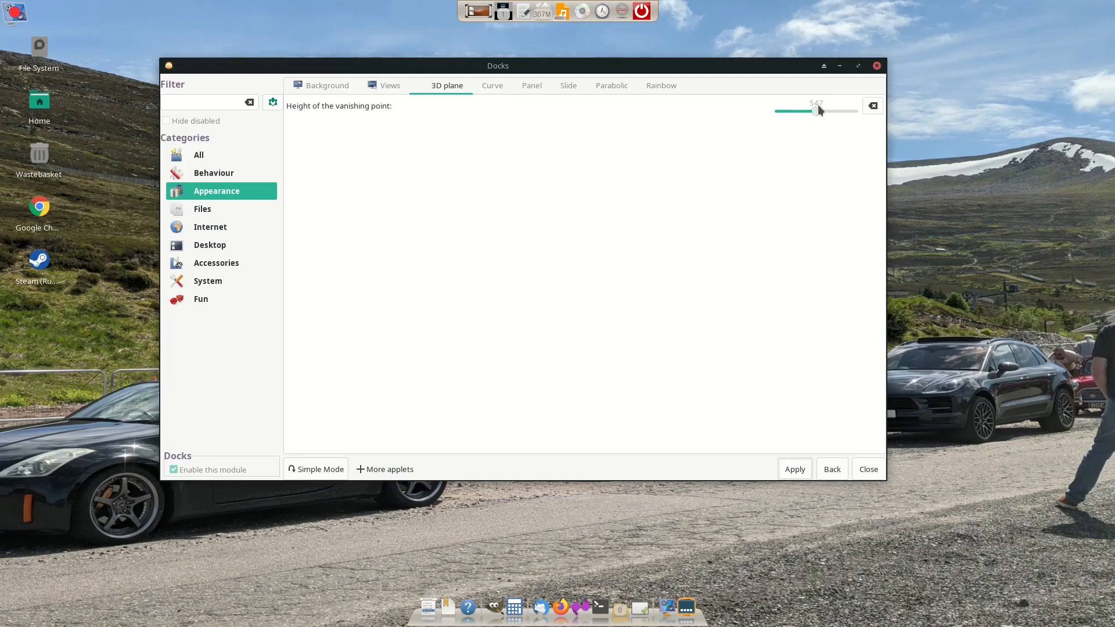
drag(817, 112, 842, 112)
click(794, 470)
click(788, 467)
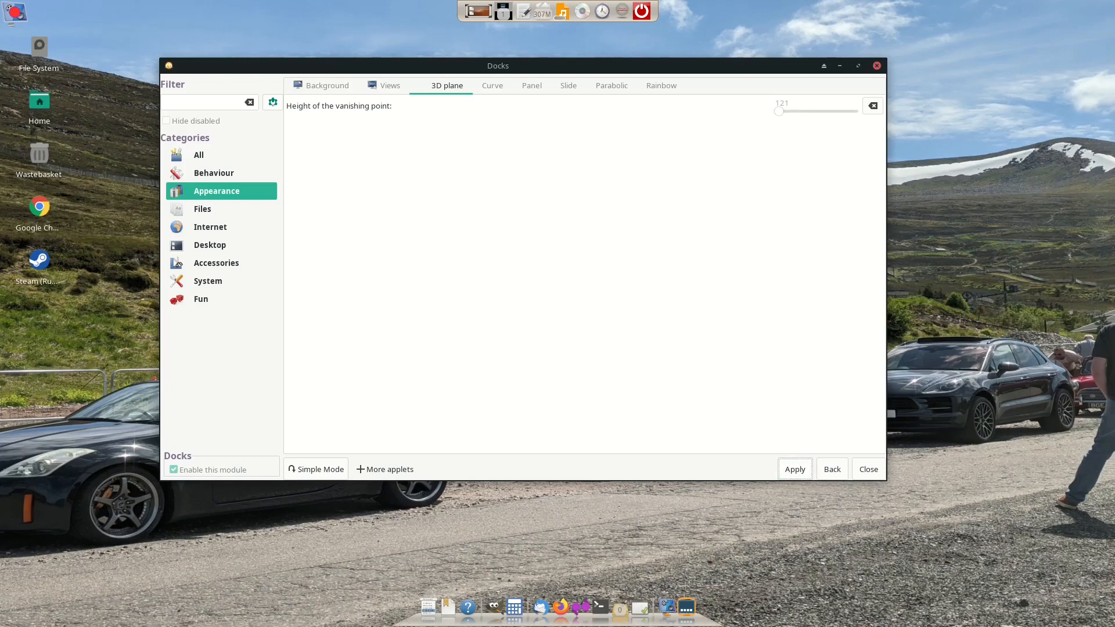
Open the Animated icons settings, enable the Bounce effect for hovering over an icon, and apply it
click(832, 468)
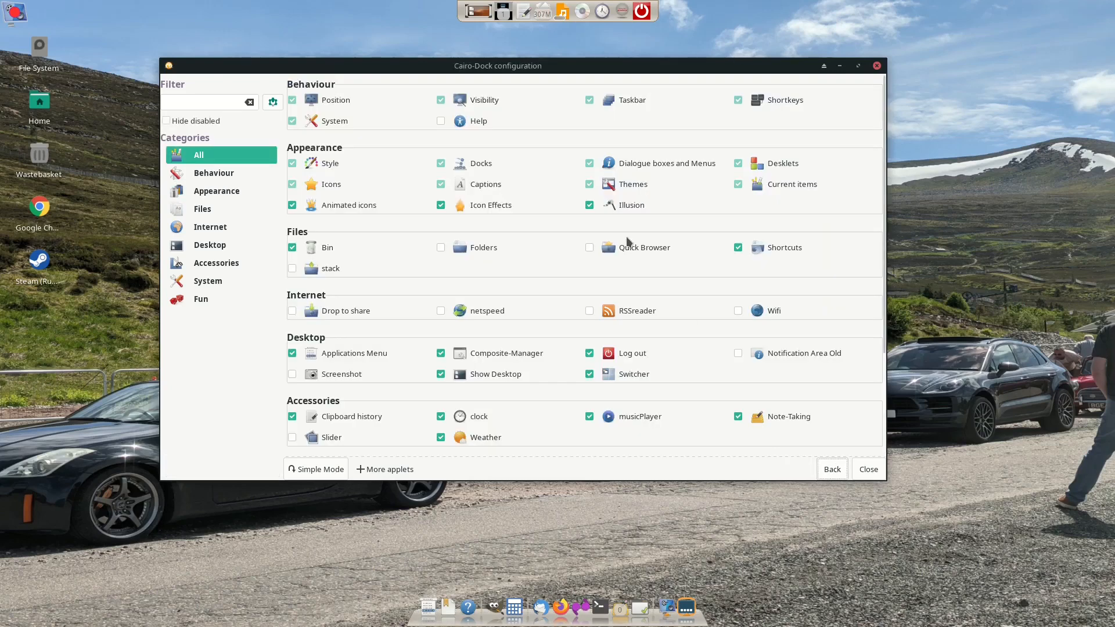
click(369, 205)
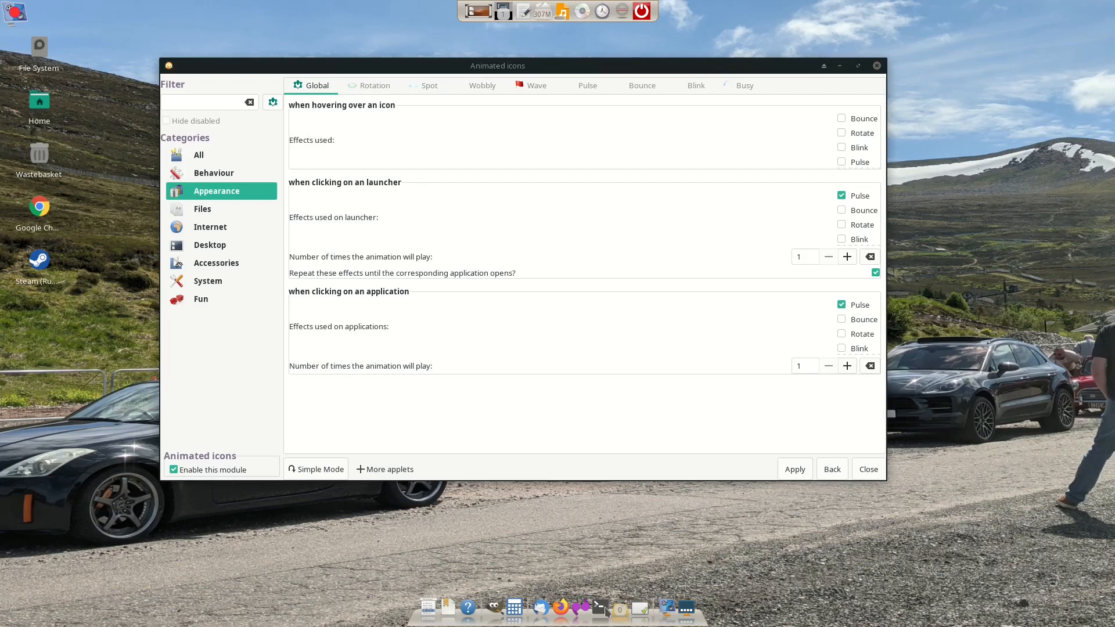
click(842, 118)
click(793, 469)
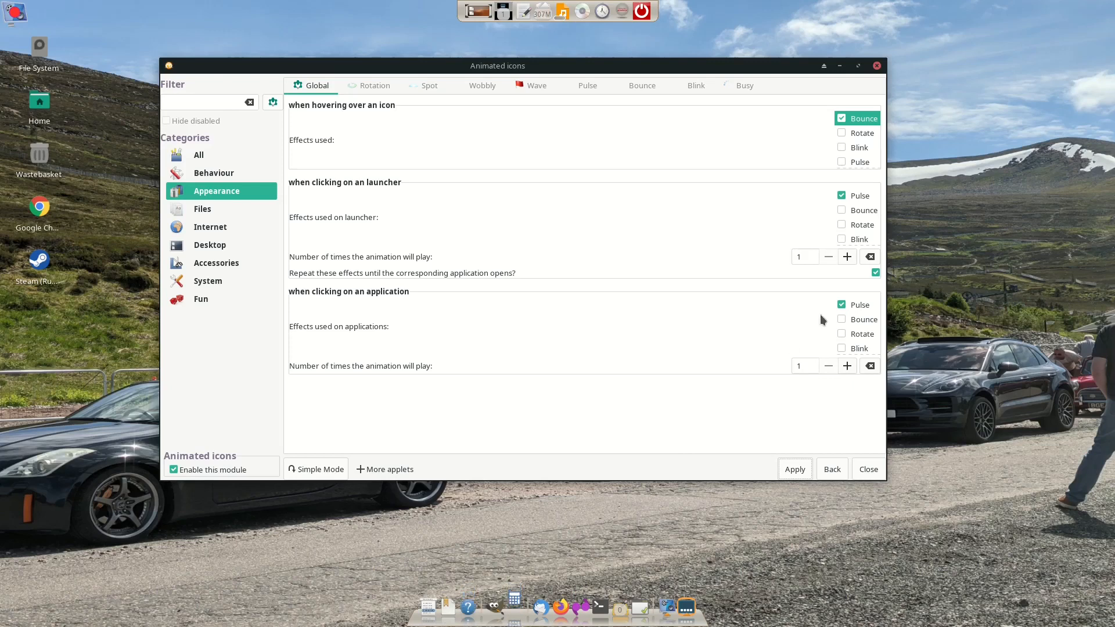
Replace Bounce with Rotate as the icon hover effect, apply it, and test it on the dock icons
click(841, 118)
click(842, 133)
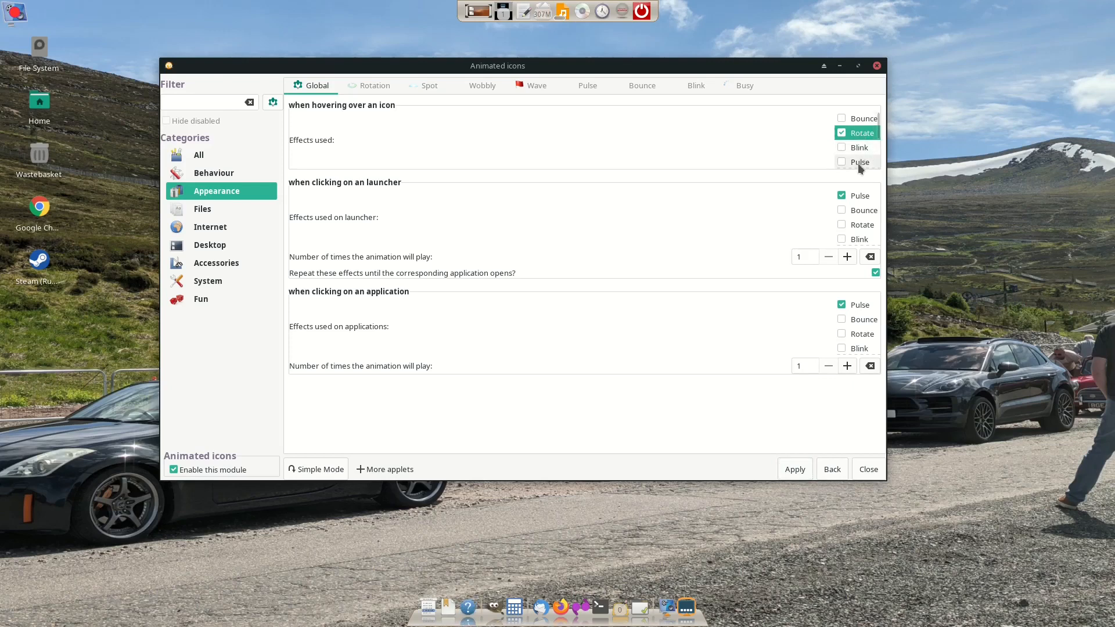
mouse_move(877, 124)
mouse_down()
mouse_move(879, 162)
mouse_move(879, 116)
mouse_up()
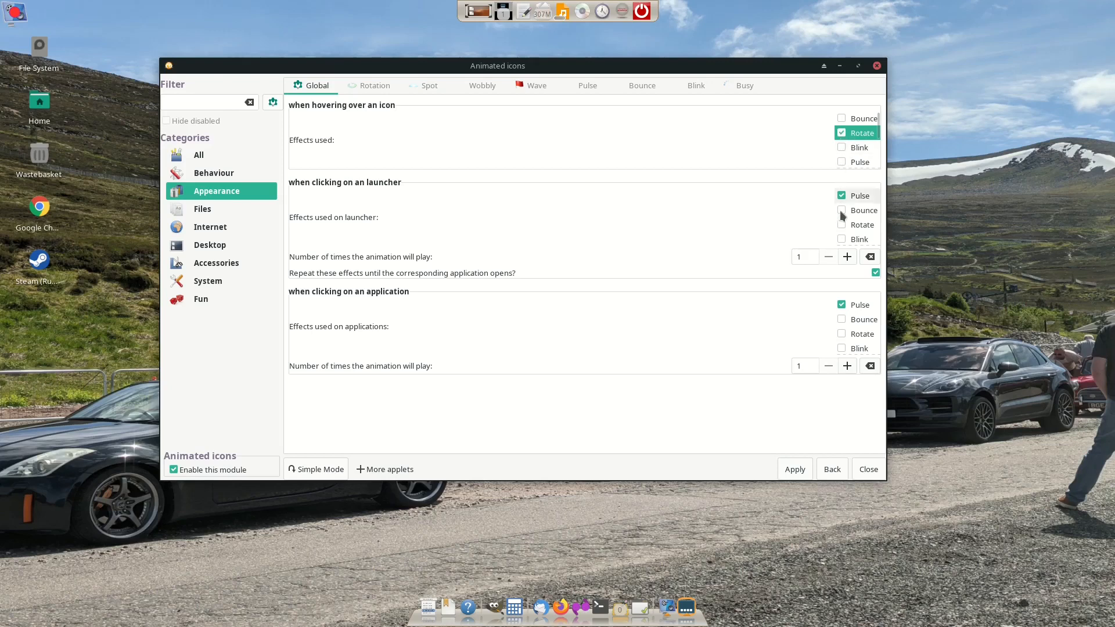
click(790, 468)
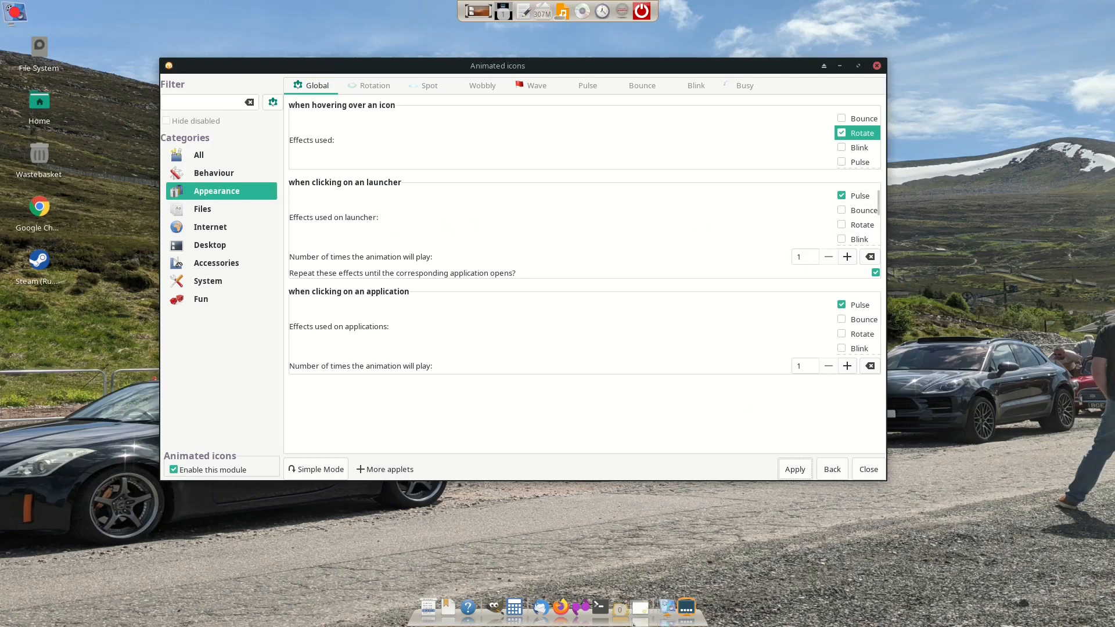
click(428, 616)
click(445, 614)
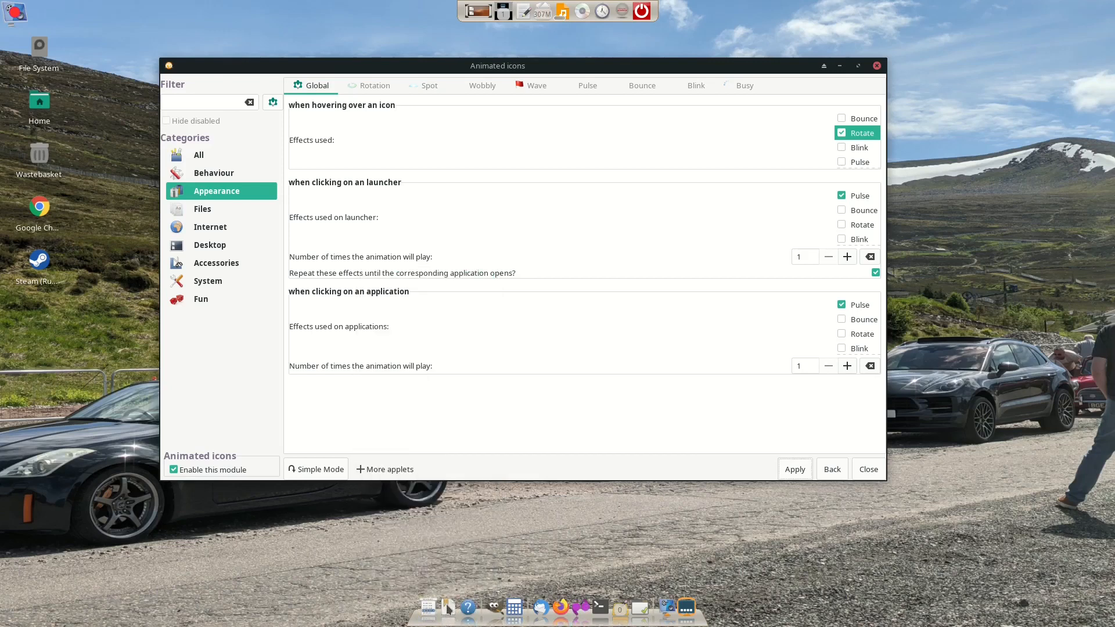
mouse_move(449, 608)
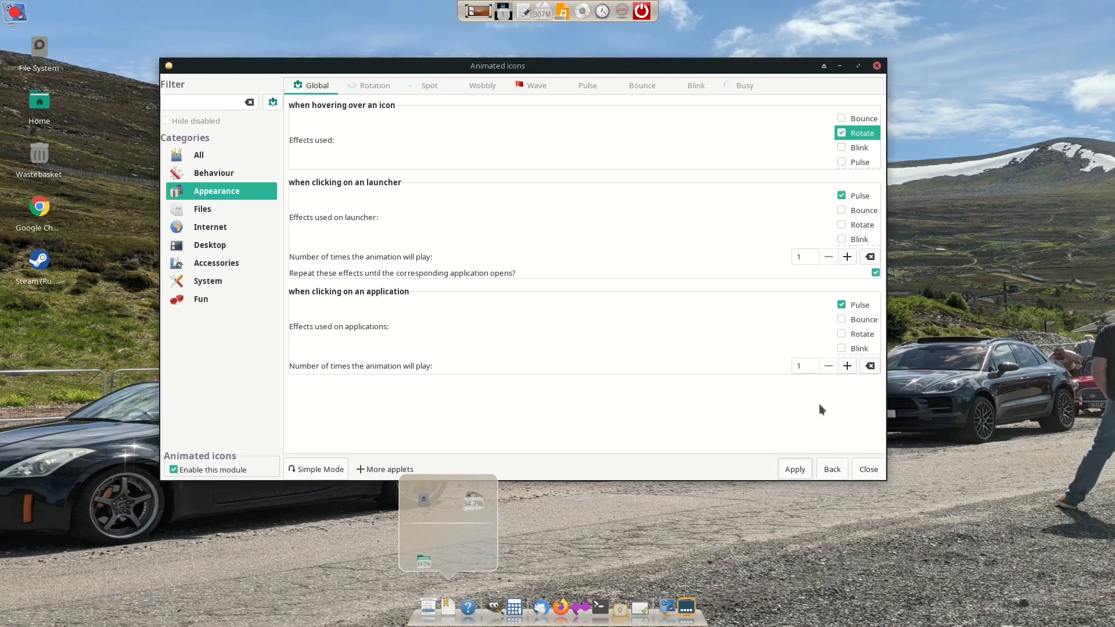
Replace Pulse with Bounce as the launcher click effect, apply it, and look through the remaining launcher and application effects
click(849, 197)
click(842, 196)
click(842, 210)
click(798, 474)
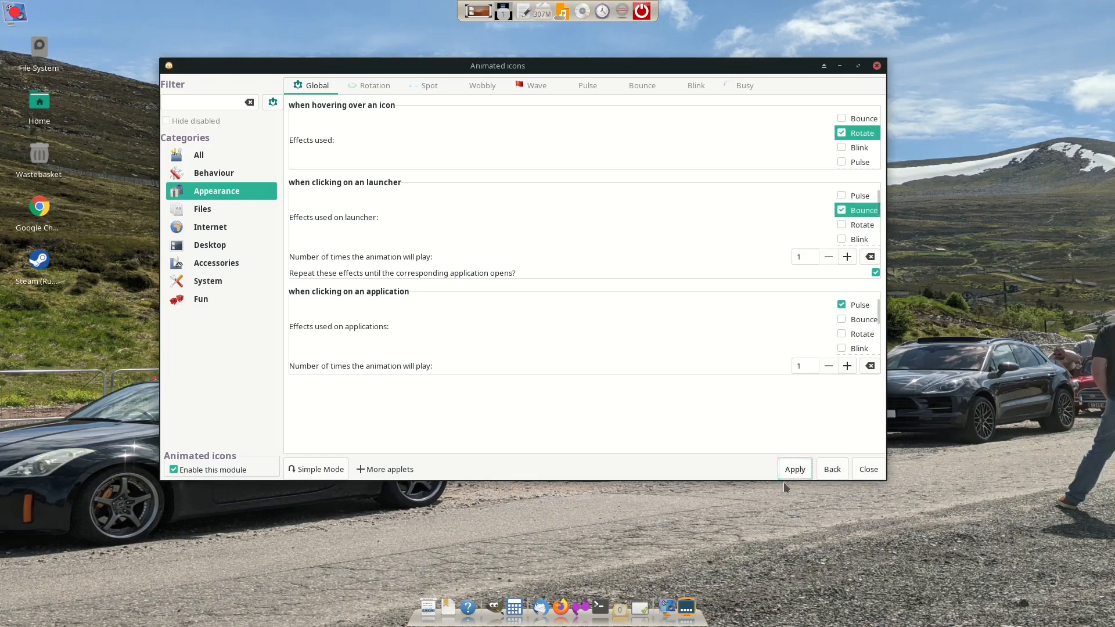
click(620, 614)
scroll(879, 210, down, 3)
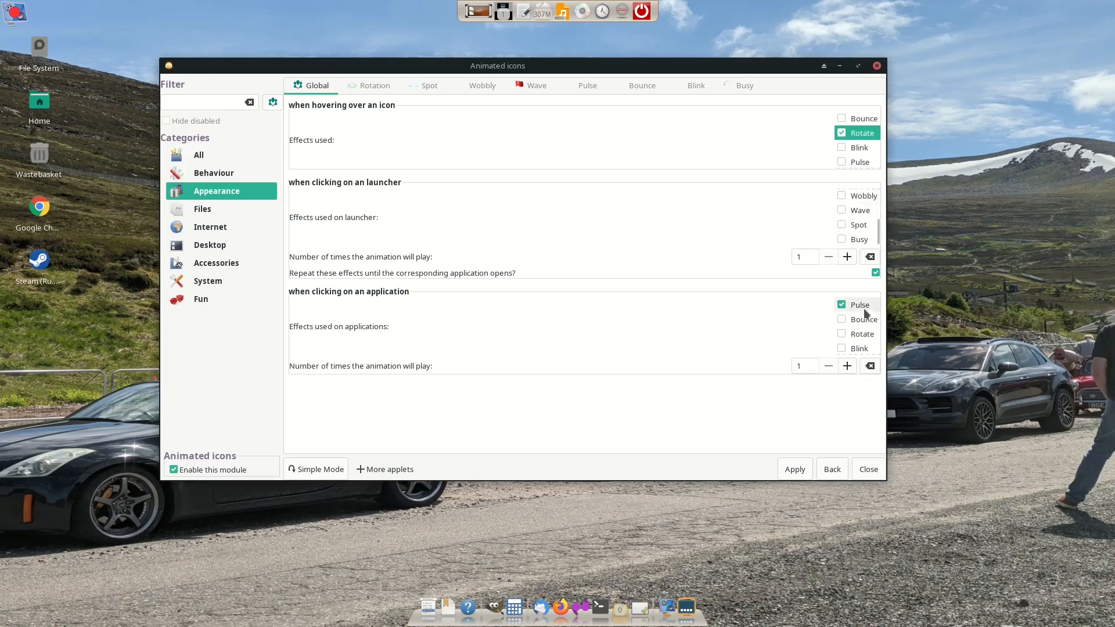
scroll(877, 317, down, 3)
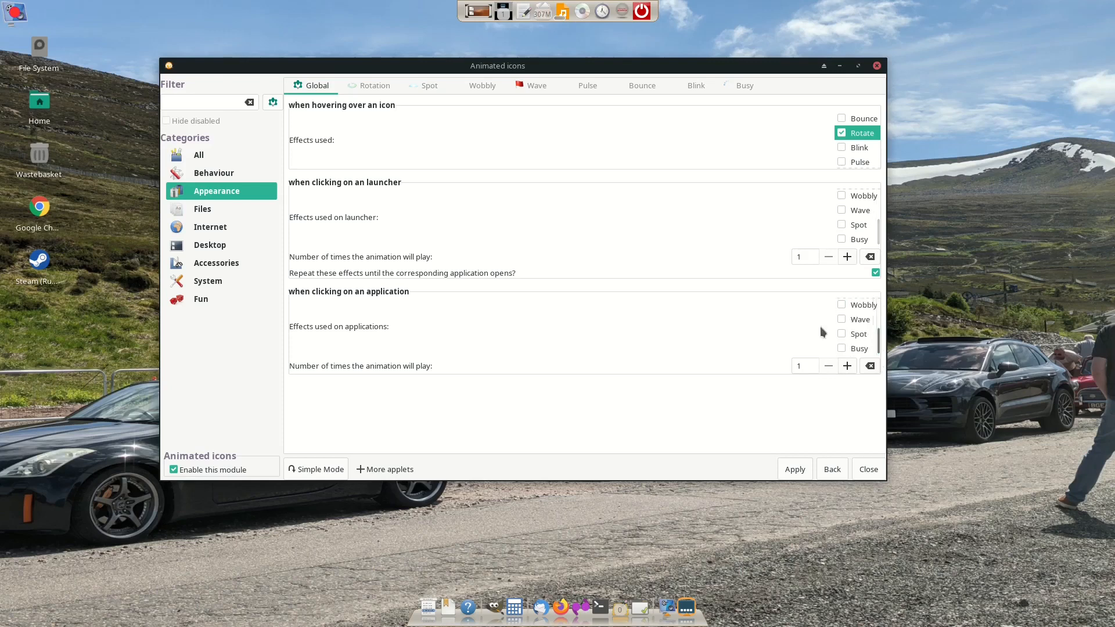
Set the rotation animation's type of mesh to Capsule and apply it
click(382, 86)
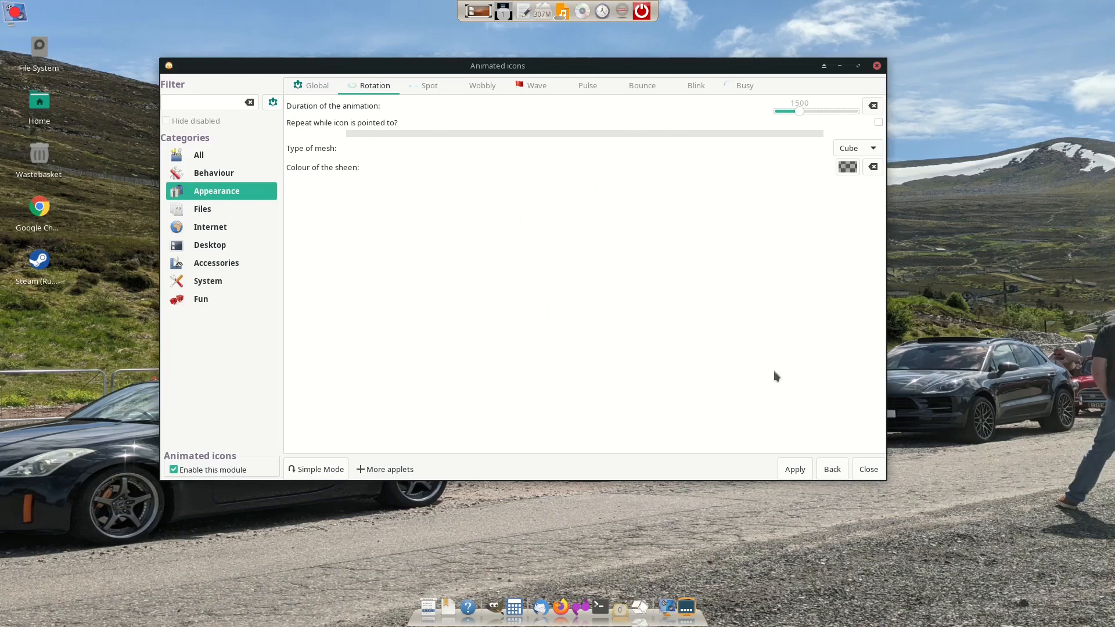
click(864, 149)
click(860, 169)
click(804, 470)
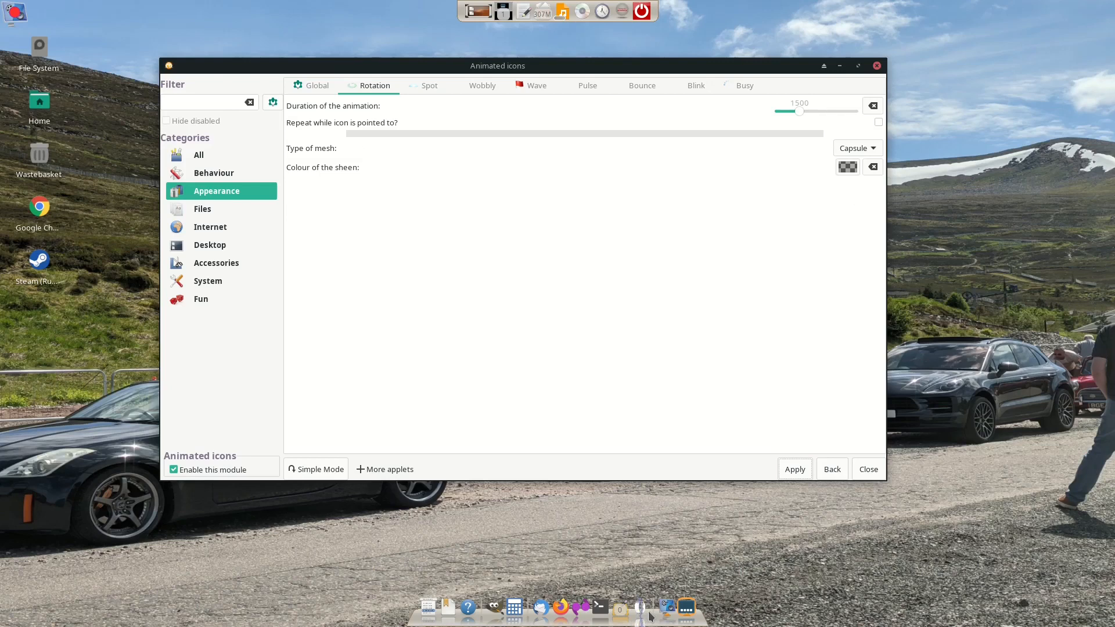
Choose a different type of mesh for the rotation animation, apply it, and view the Spot settings
click(871, 154)
click(851, 111)
click(795, 470)
click(437, 83)
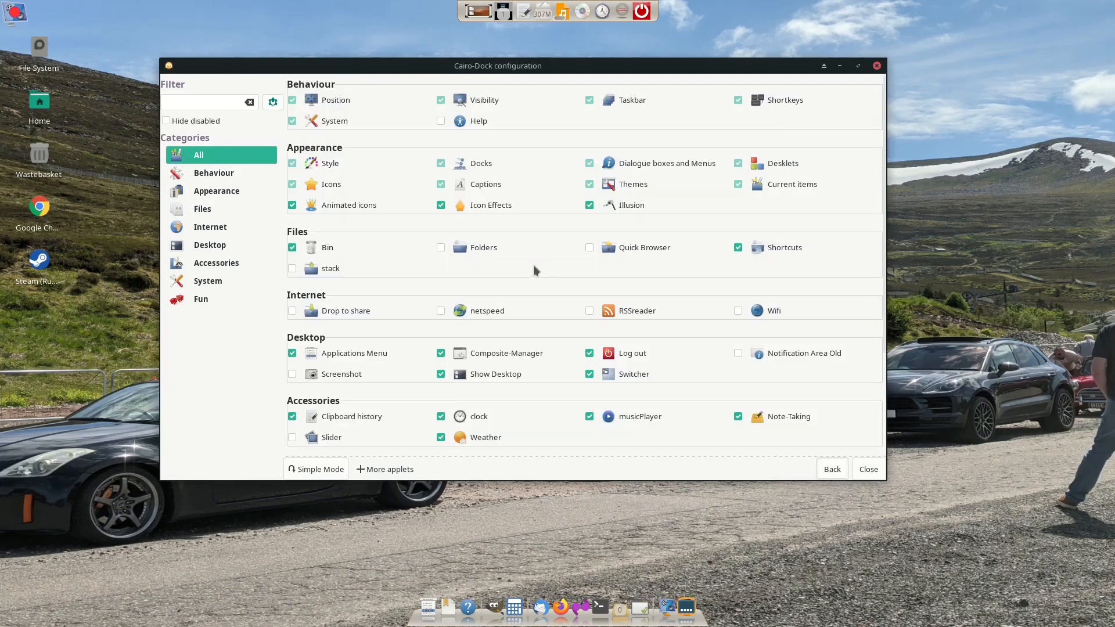
Open the Icon Effects settings, enable the Fire effect for hovering over an icon, and apply it
click(494, 207)
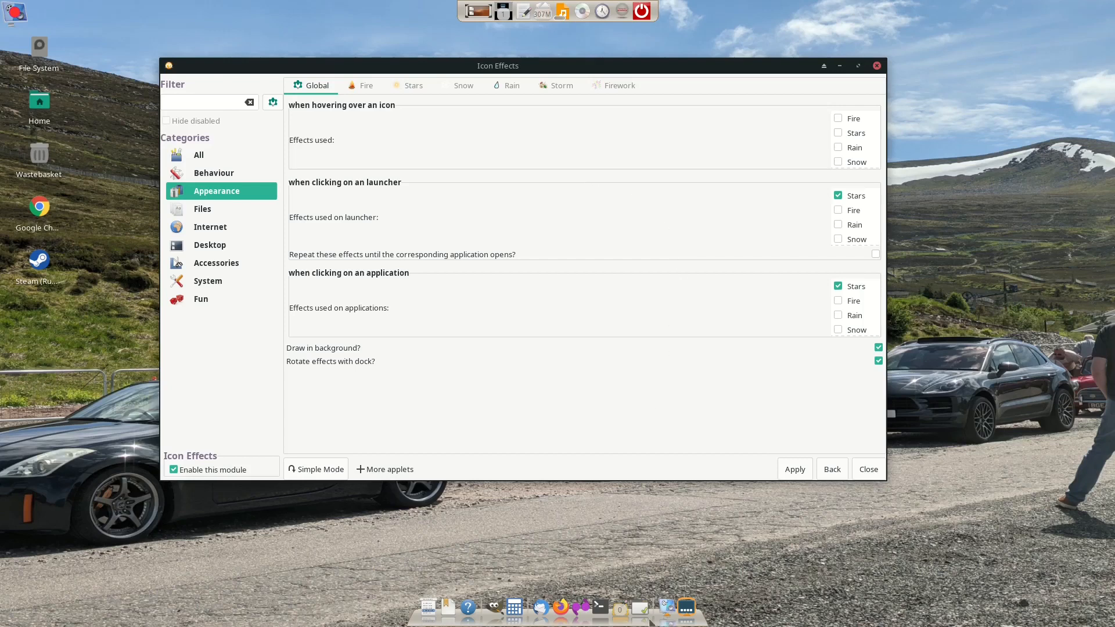
click(838, 118)
click(790, 466)
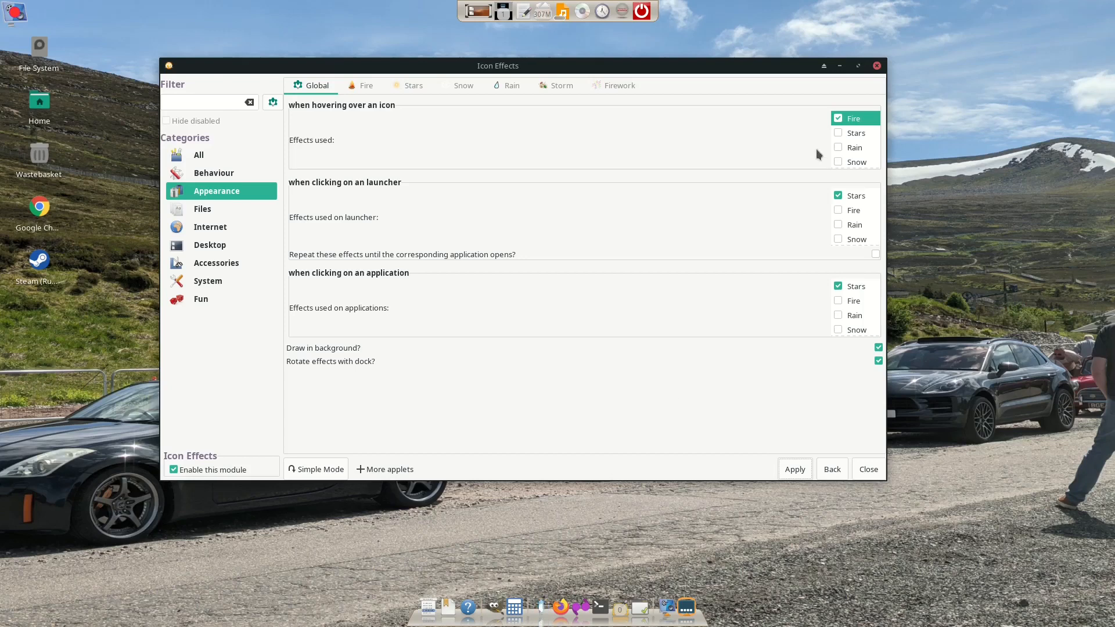
Replace Fire with Stars as the effect used when hovering over an icon and apply it
click(837, 119)
click(836, 133)
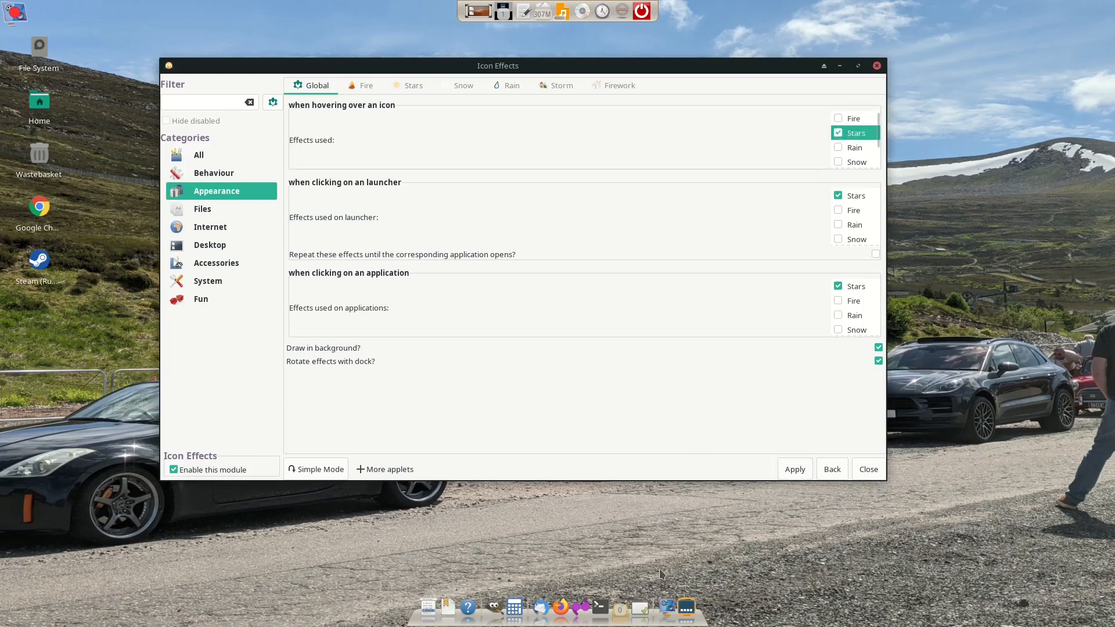
click(795, 470)
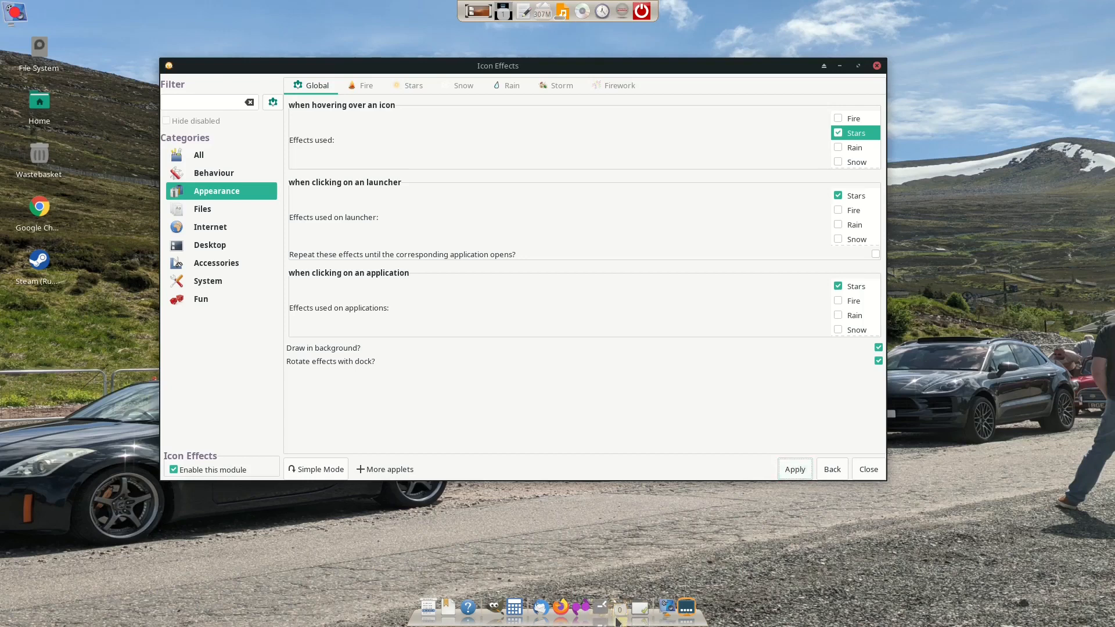
Try Snow as the icon hovering effect, replace it with Storm, and apply the change
scroll(871, 139, down, 1)
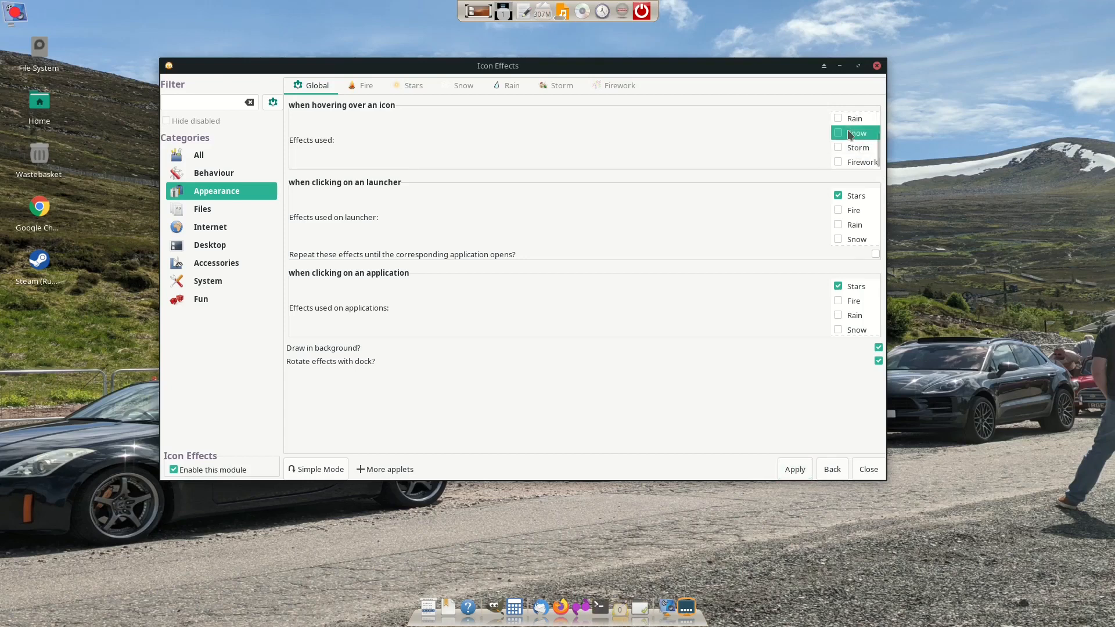
click(795, 469)
click(840, 134)
click(840, 148)
click(792, 473)
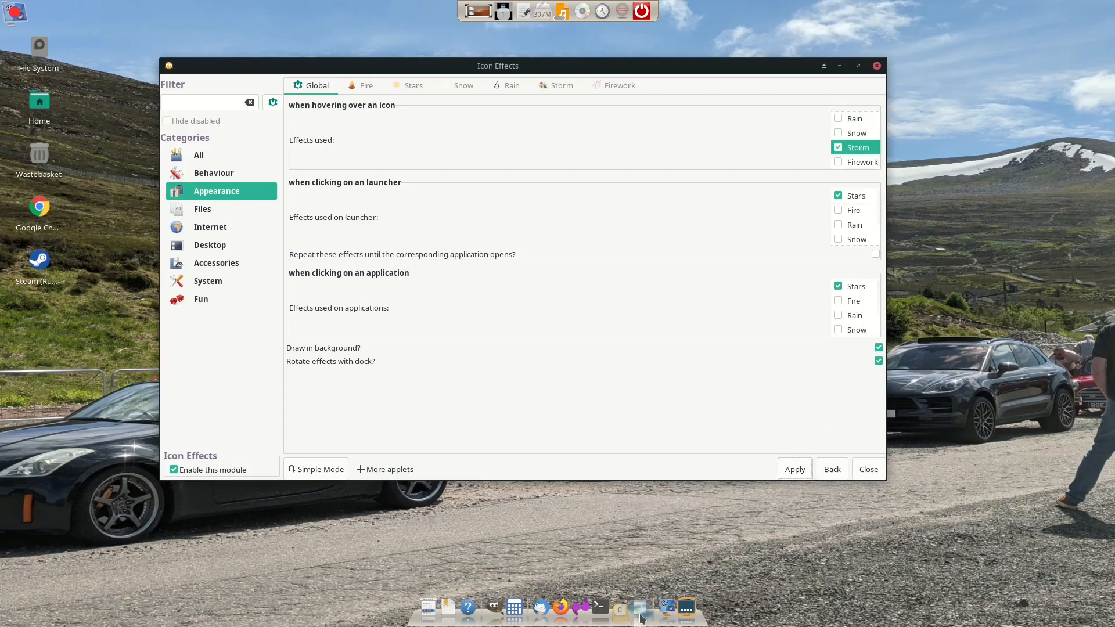
Replace Storm with Firework as the effect used when hovering over an icon and apply it
click(841, 149)
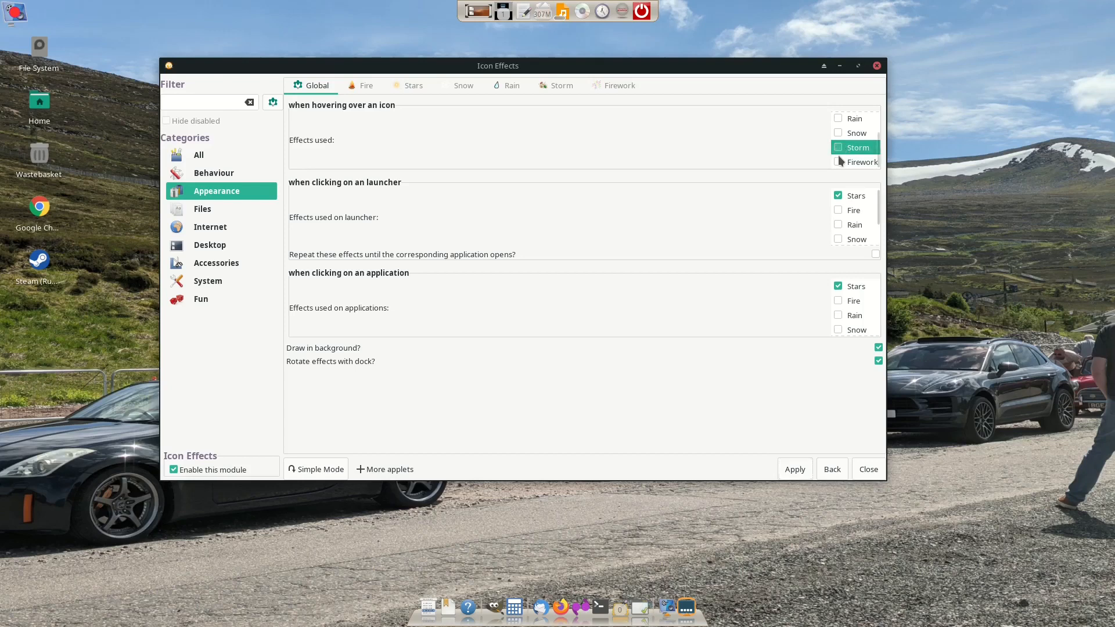
click(838, 162)
click(796, 471)
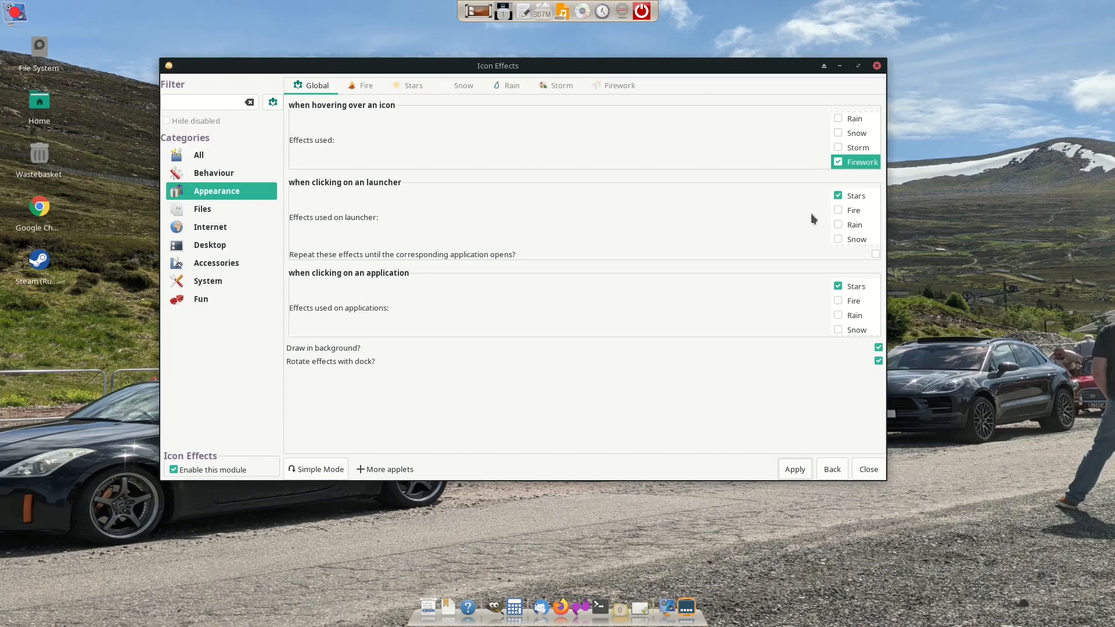
Disable the Firework hovering effect and enable Fire for hovering over an icon
click(839, 162)
drag(878, 150, 883, 103)
click(842, 120)
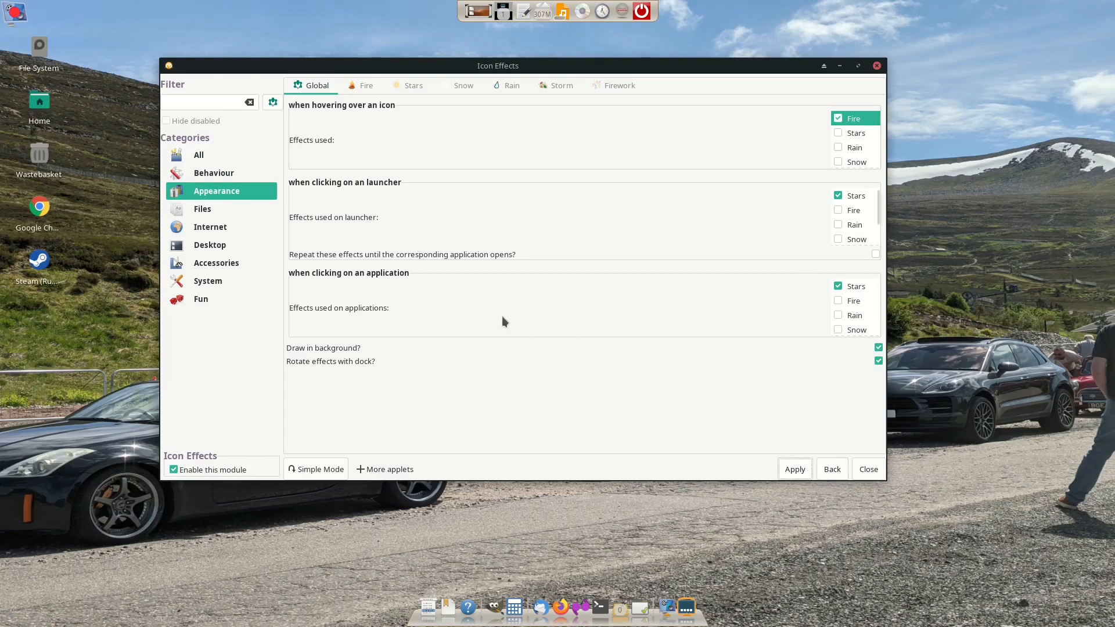
Look through the individual Fire, Stars, Snow, Rain, Storm and Firework settings and close the Icon Effects window
scroll(856, 308, down, 2)
click(367, 87)
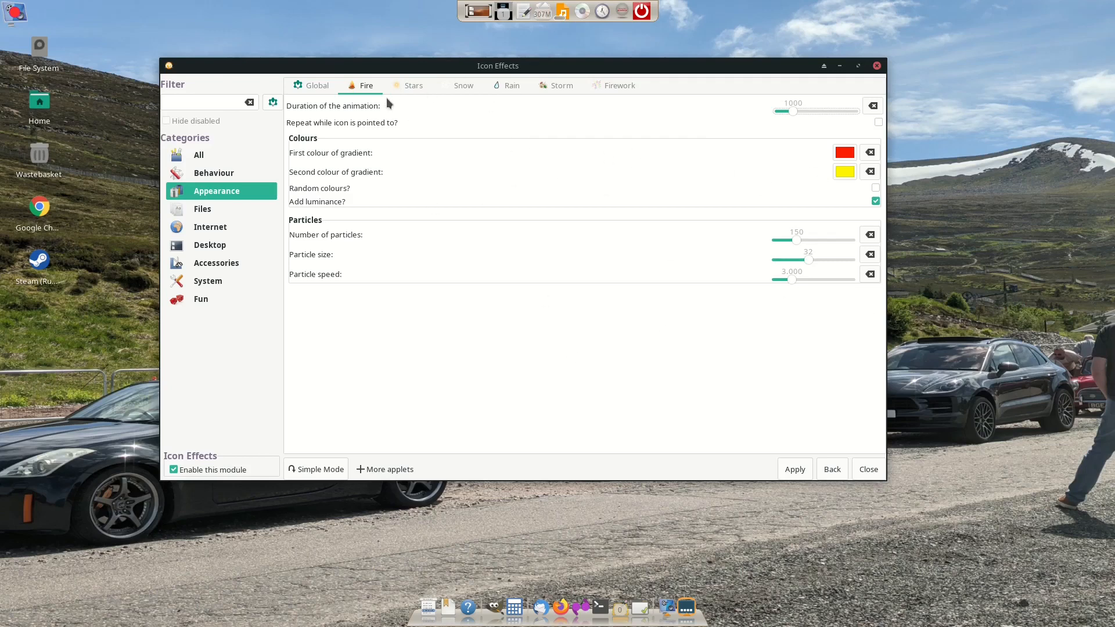
click(419, 86)
click(460, 86)
click(508, 86)
click(553, 88)
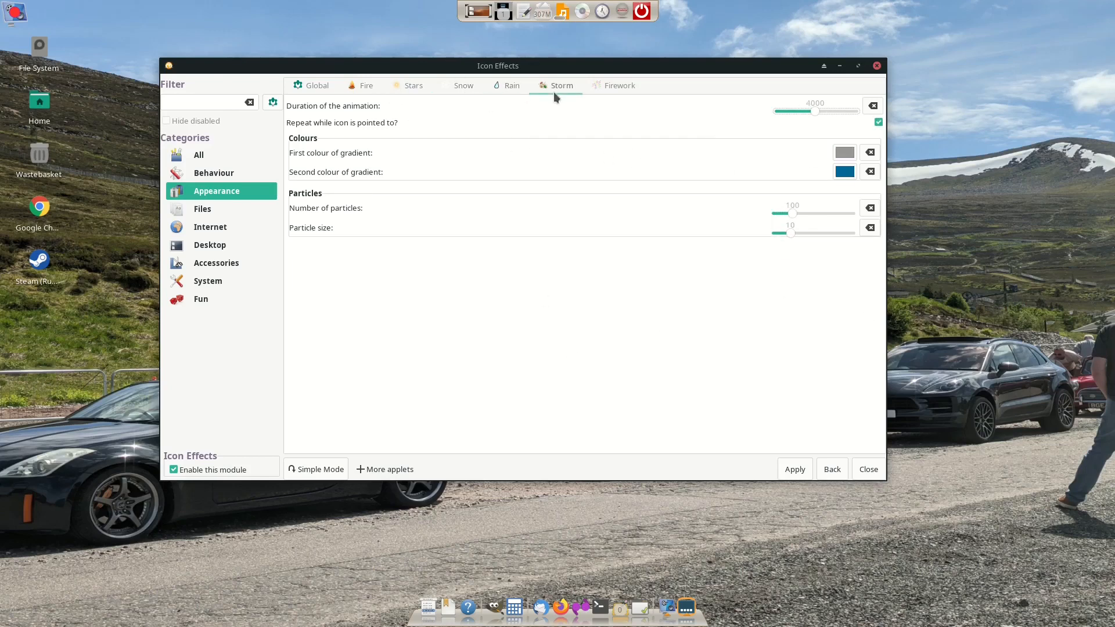
click(630, 87)
click(493, 87)
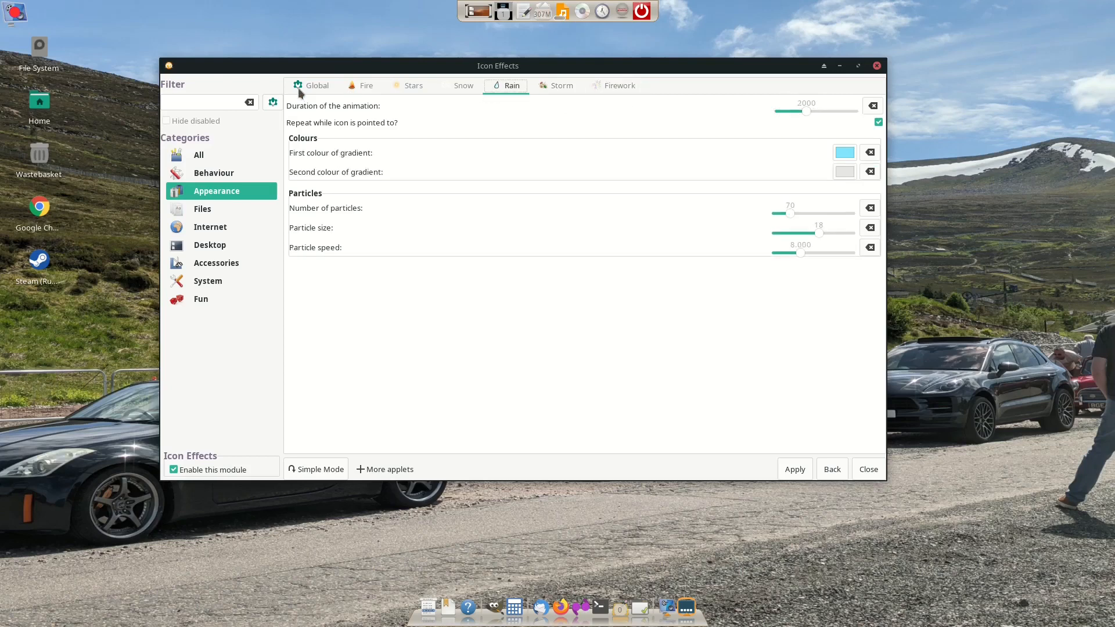
click(866, 469)
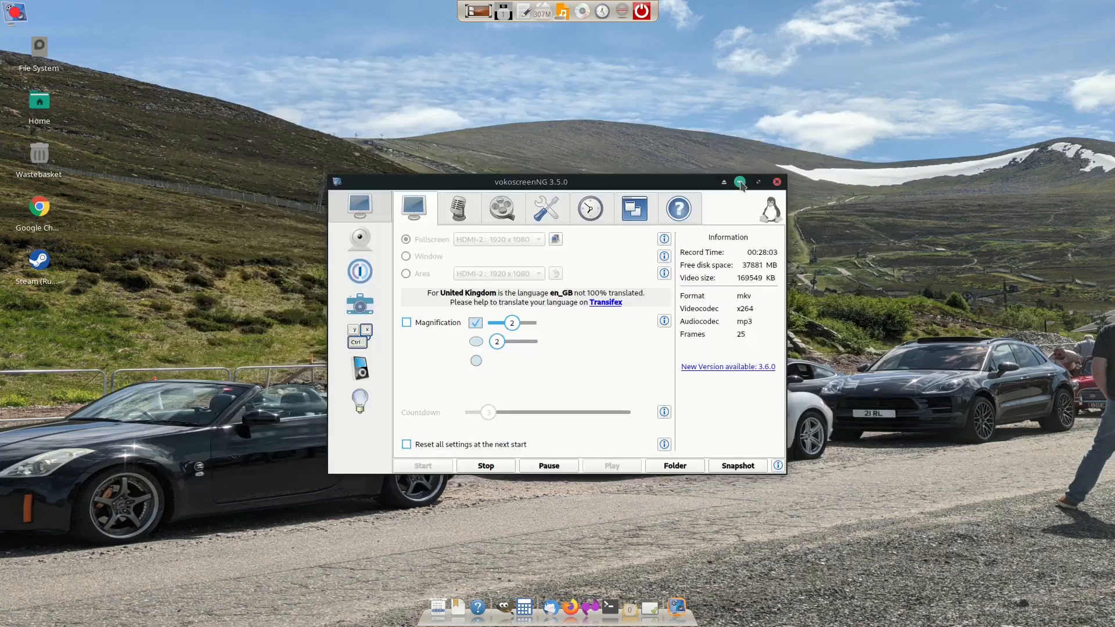
Minimise the vokoscreenNG window and view the Settings entries in the dock's applications menu
click(740, 182)
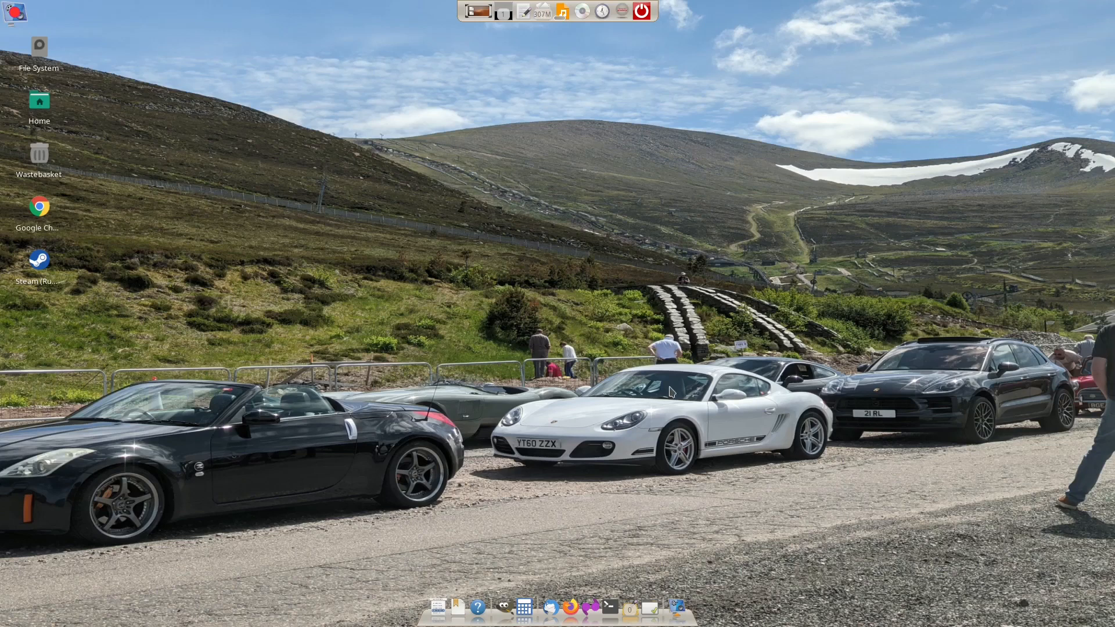
click(438, 607)
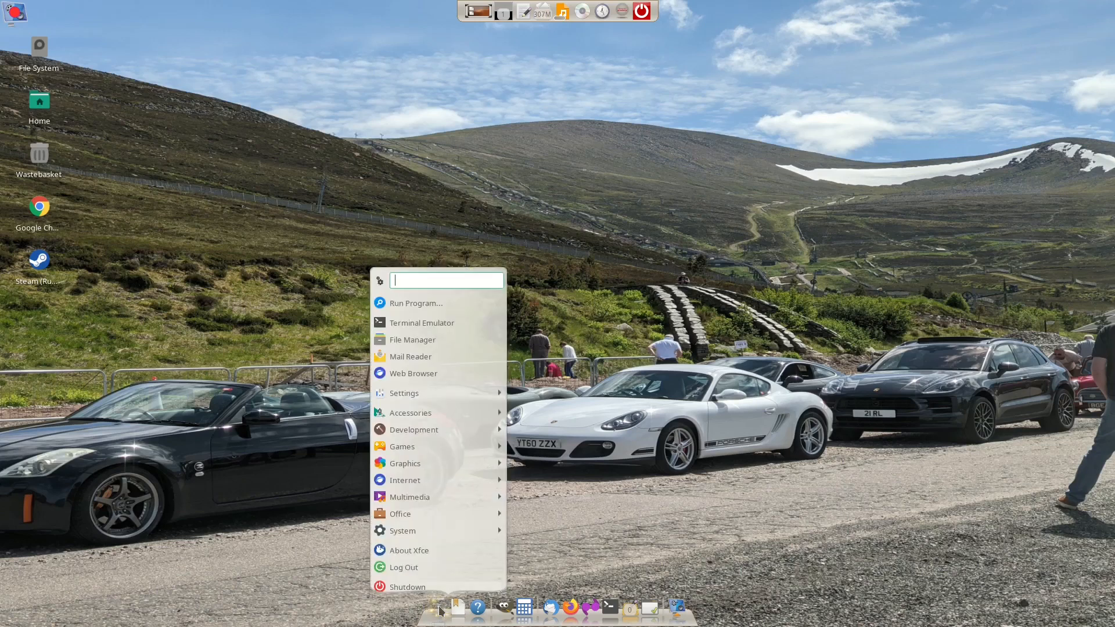
mouse_move(439, 396)
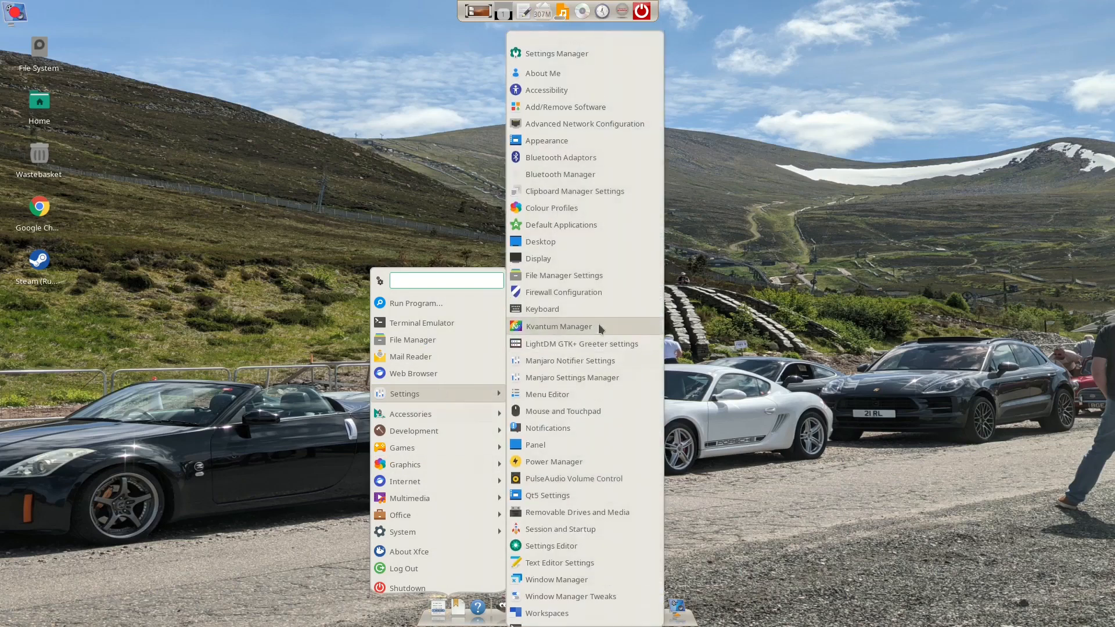
click(900, 354)
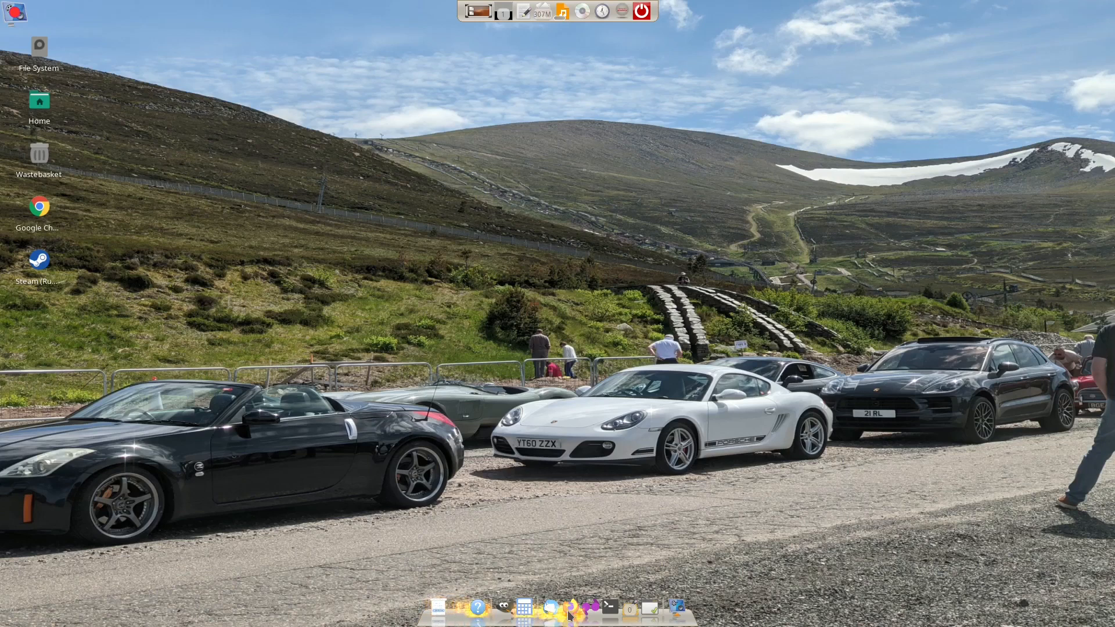